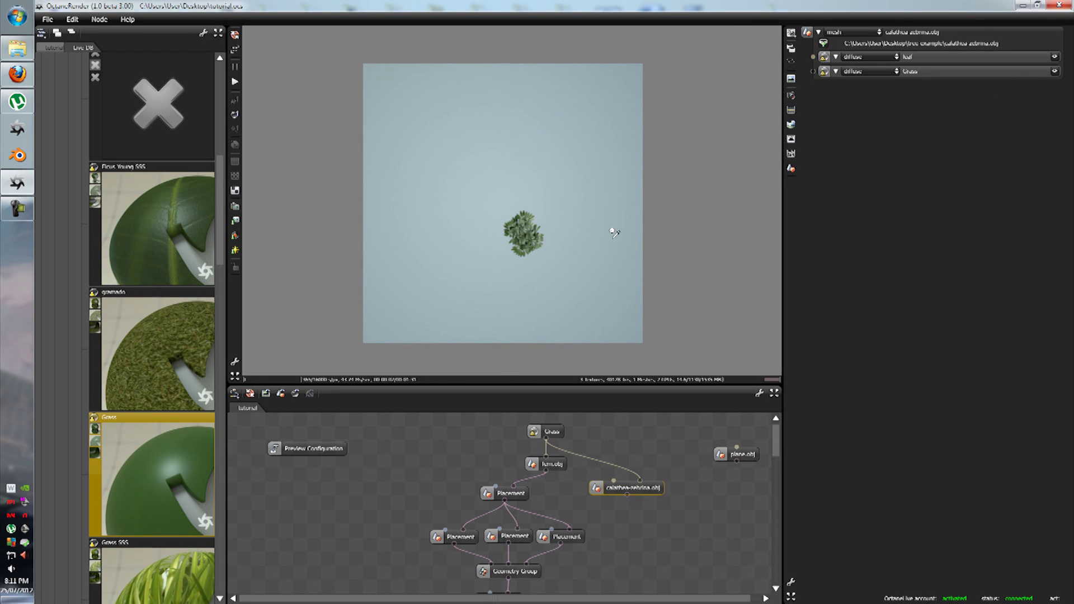
Add a placement node below the calathea-zebrina.obj mesh node
right_click(618, 513)
mouse_move(584, 483)
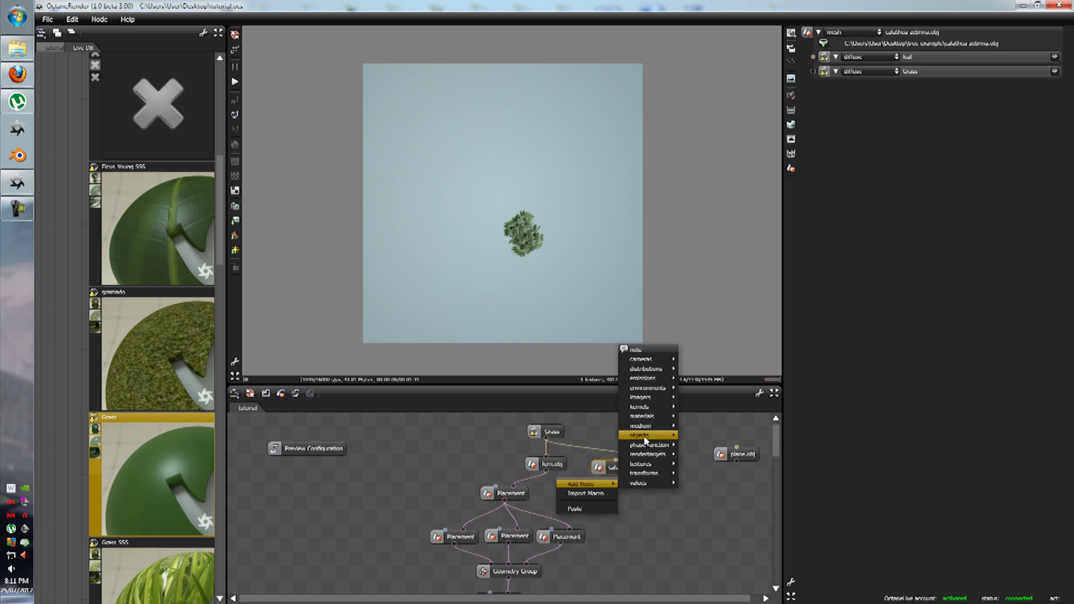
mouse_move(643, 436)
left_click(703, 425)
left_click(654, 521)
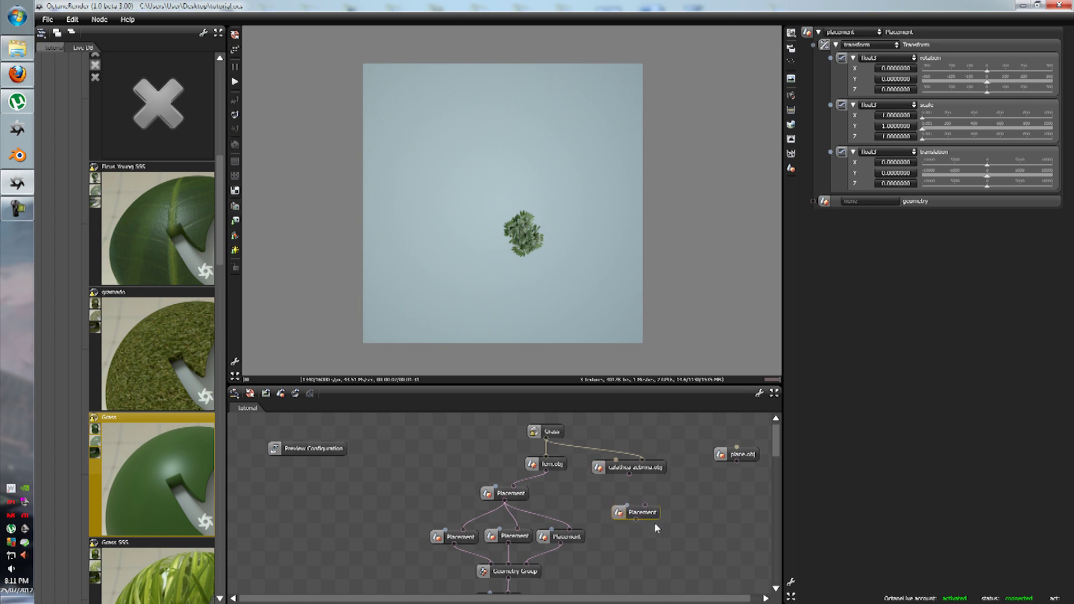
Connect the calathea-zebrina.obj mesh to the new placement's geometry input and tidy the node positions
left_click_drag(659, 519, 705, 530)
left_click_drag(651, 571, 349, 518)
left_click_drag(523, 474, 553, 470)
left_click_drag(484, 497, 401, 544)
left_click_drag(383, 462, 567, 447)
left_click_drag(285, 427, 381, 415)
left_click_drag(466, 525, 426, 525)
Copy the placement node under calathea-zebrina.obj and paste three unconnected duplicates near it
right_click(447, 523)
right_click(466, 520)
right_click(448, 520)
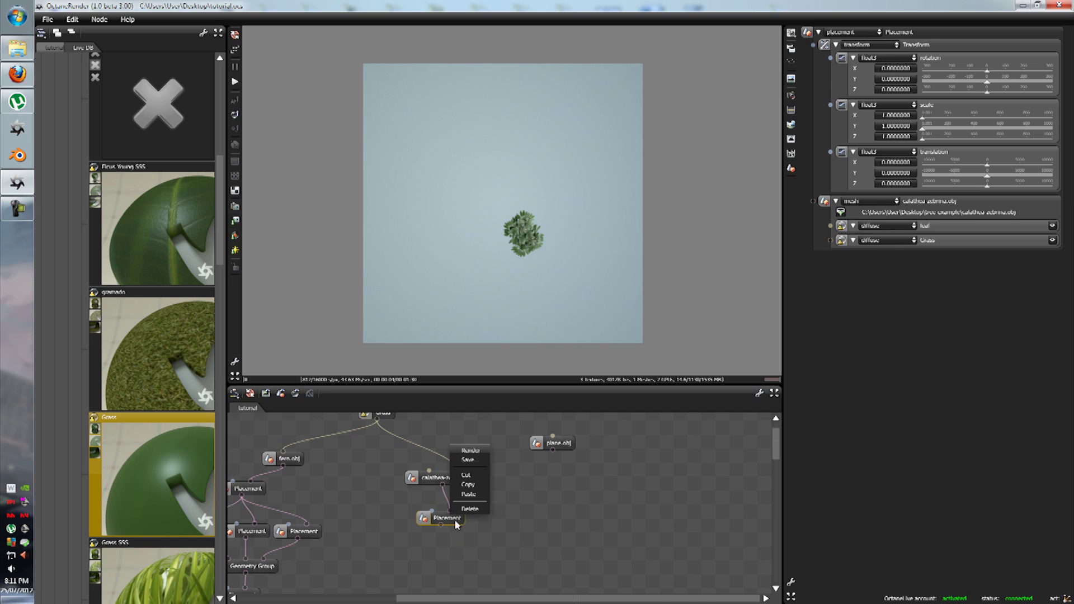
left_click(468, 495)
right_click(492, 510)
left_click(493, 511)
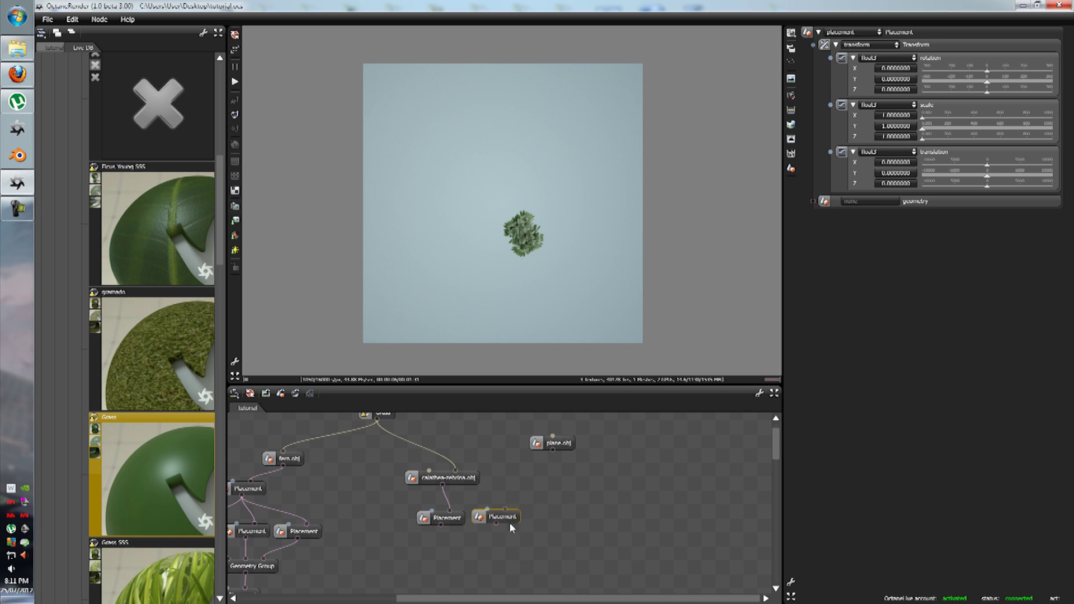
right_click(518, 537)
left_click(531, 537)
right_click(532, 545)
left_click(532, 548)
Arrange the three pasted placements in a row and connect the first calathea placement to each of them
left_click_drag(502, 516, 410, 546)
left_click_drag(523, 555, 499, 570)
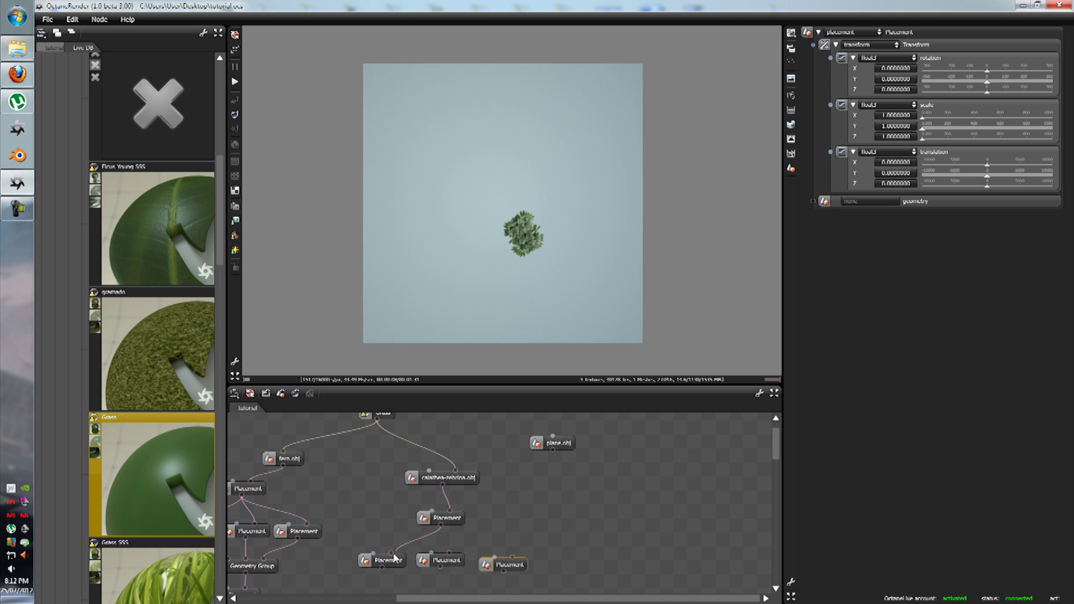
left_click_drag(390, 553, 513, 557)
Copy a geometry group from the fern branch, paste it below the three calathea placements and connect all three to it
scroll(525, 531, "down", 3)
middle_click_drag(501, 491, 594, 530)
right_click(318, 478)
left_click(331, 446)
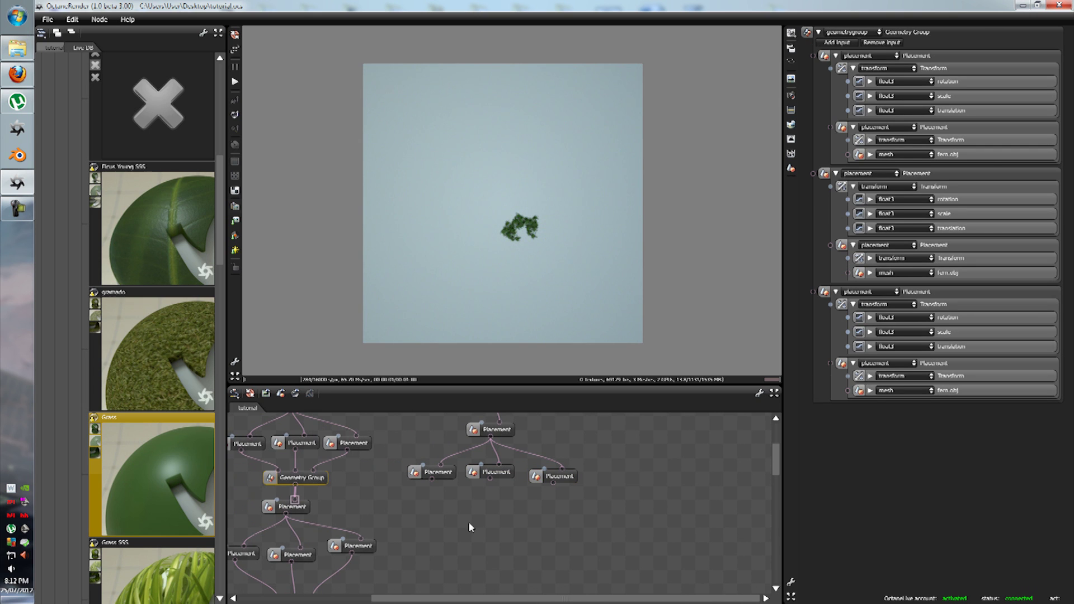
right_click(470, 522)
left_click(491, 515)
left_click_drag(431, 479, 451, 516)
left_click_drag(487, 479, 470, 516)
left_click_drag(553, 482, 524, 535)
Set the middle calathea placement's X translation to 20 and preview the geometry group
left_click(442, 479)
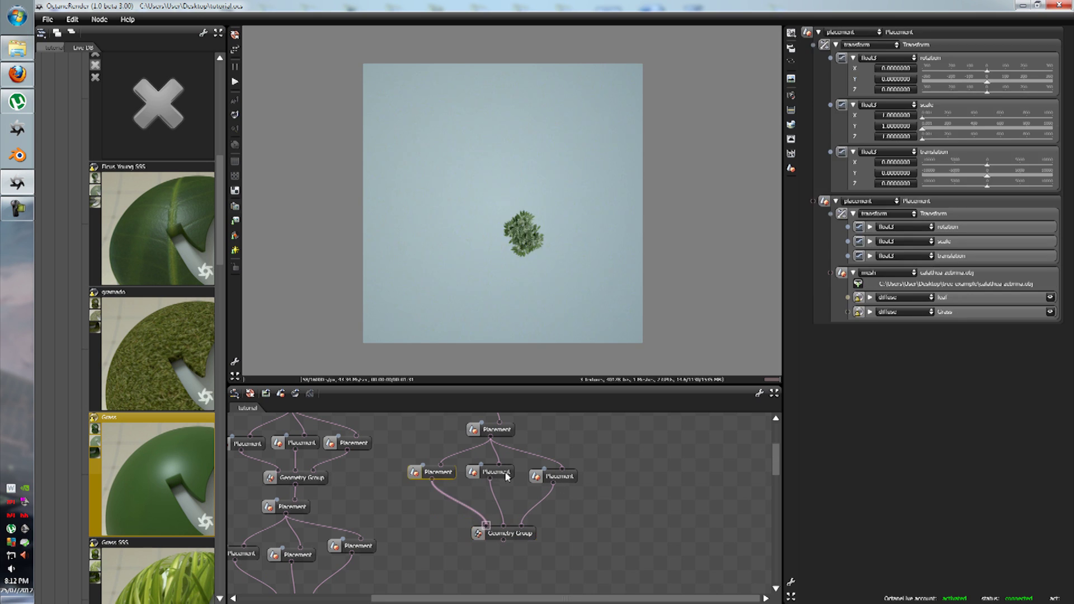
left_click(492, 472)
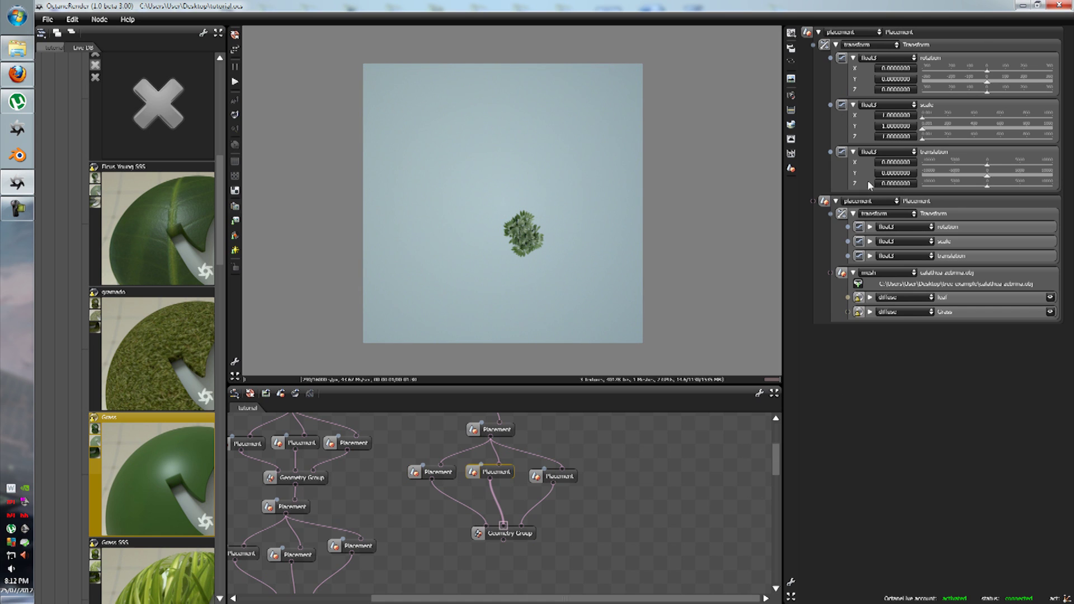
left_click(895, 165)
type("10")
key("Return")
left_click(897, 165)
type("20")
left_click(513, 545)
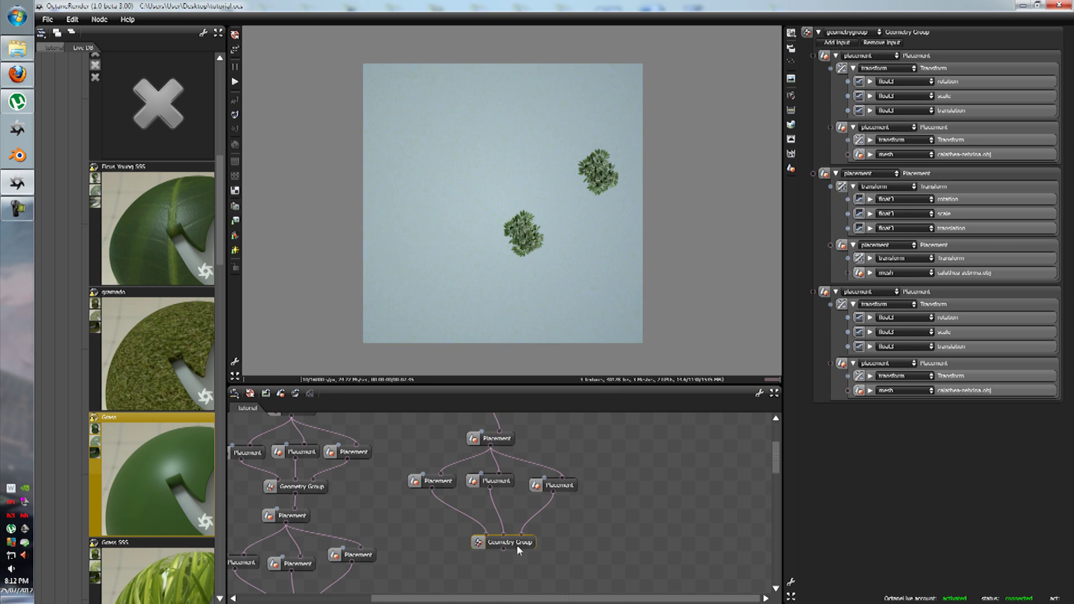
Set the middle calathea placement's Y rotation to 50, trying 10 and 15 first
left_click(499, 482)
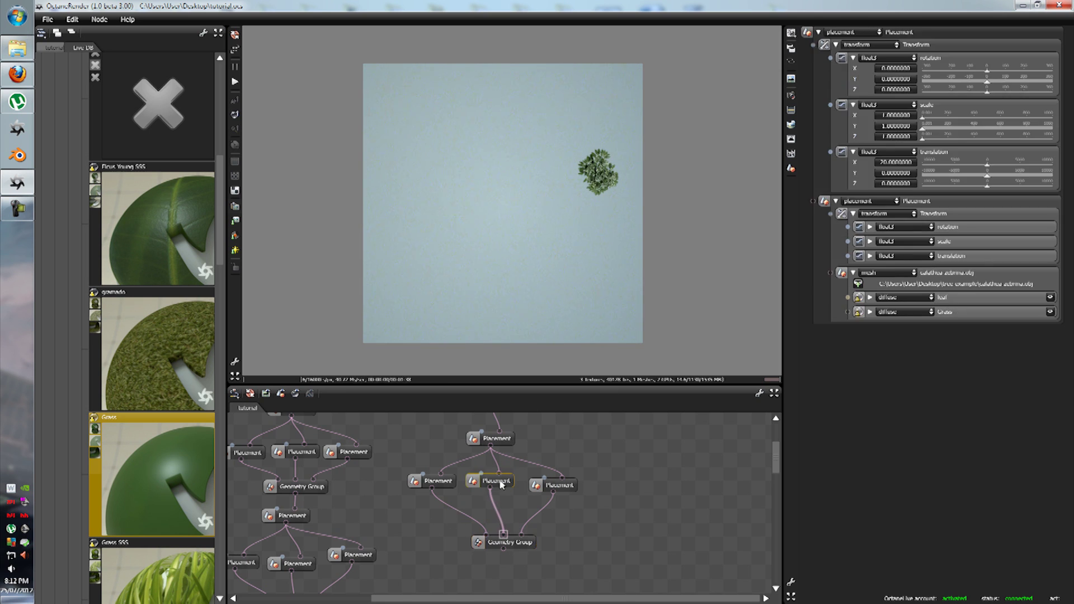
double_click(894, 79)
type("10")
key("Return")
double_click(889, 80)
type("15")
key("Return")
double_click(894, 79)
type("50")
key("Return")
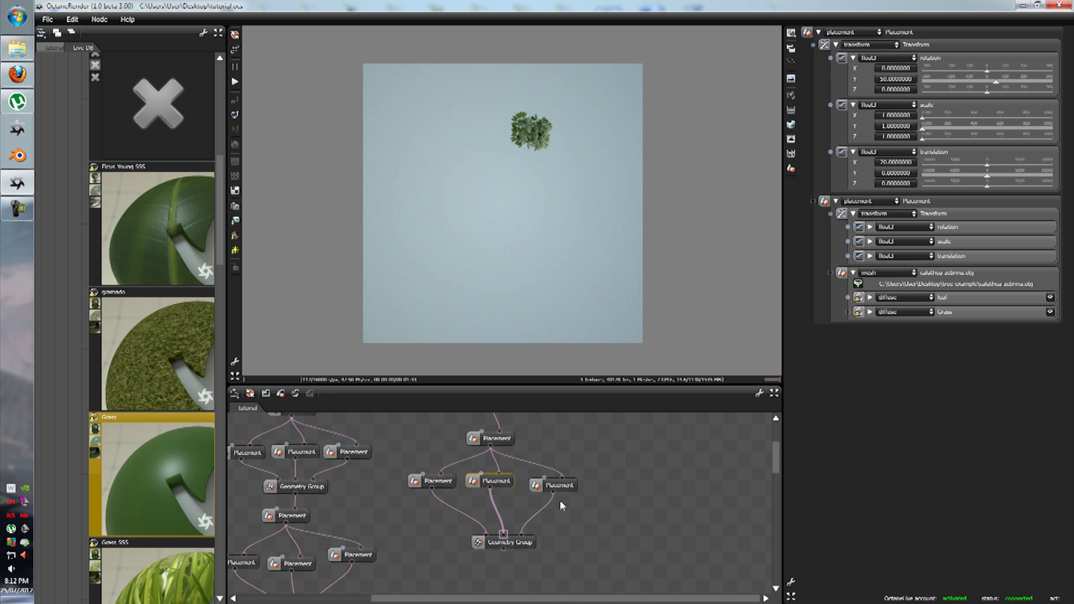
Try X translations of -74, 10 and 50 on the rightmost calathea placement
left_click(554, 488)
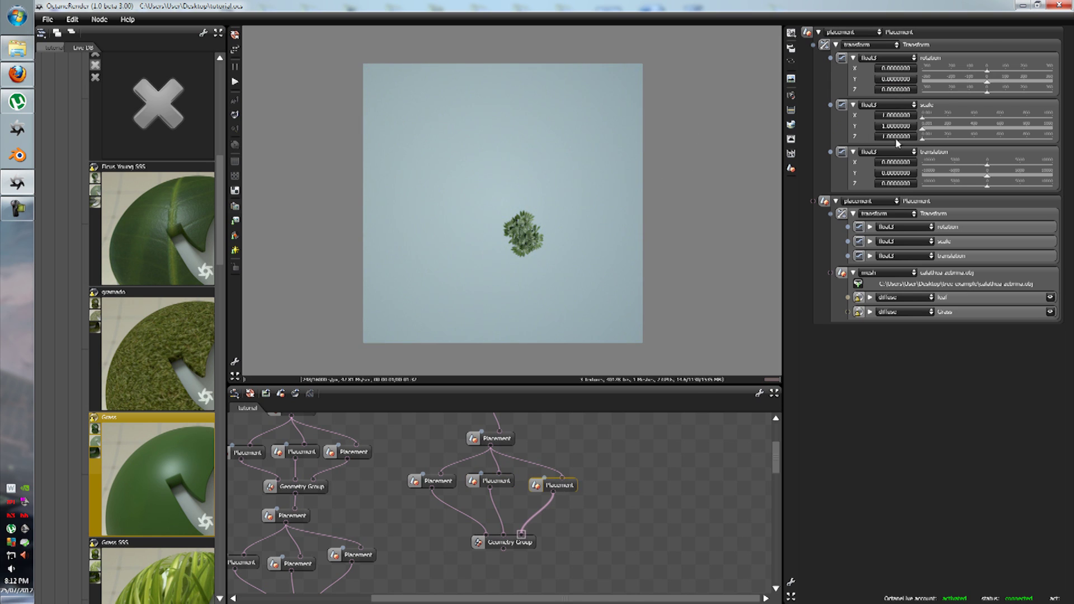
type("-74")
key("Return")
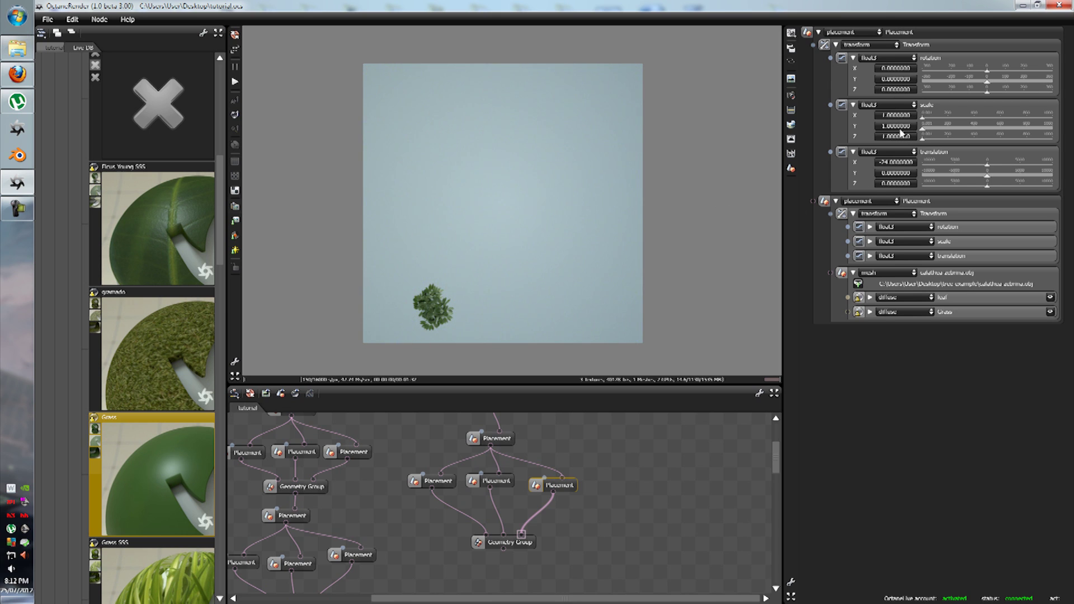
double_click(896, 162)
type("10")
key("Return")
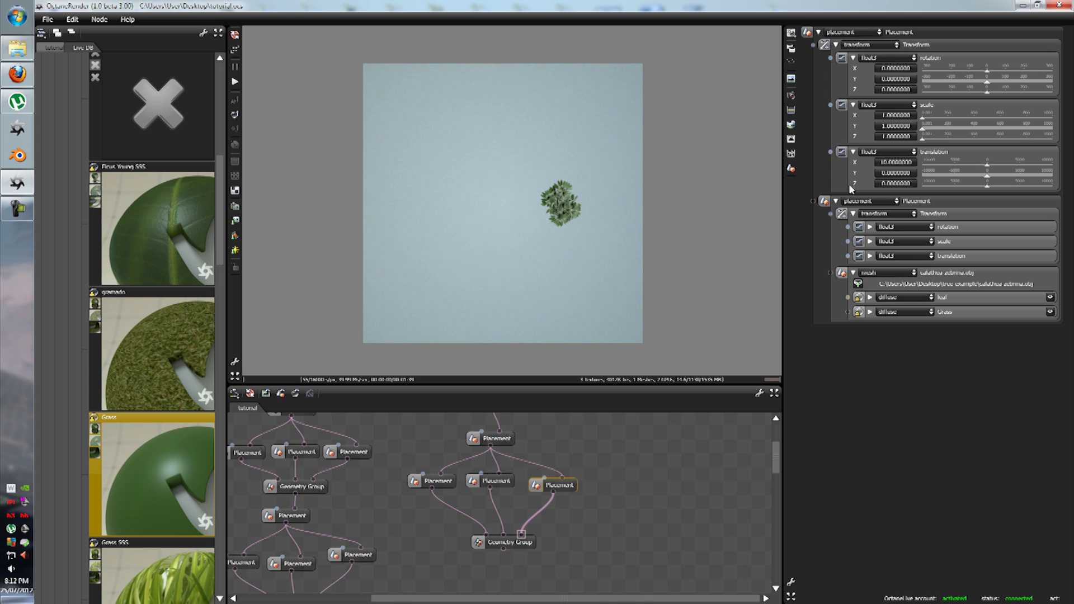
double_click(895, 163)
type("50")
key("Return")
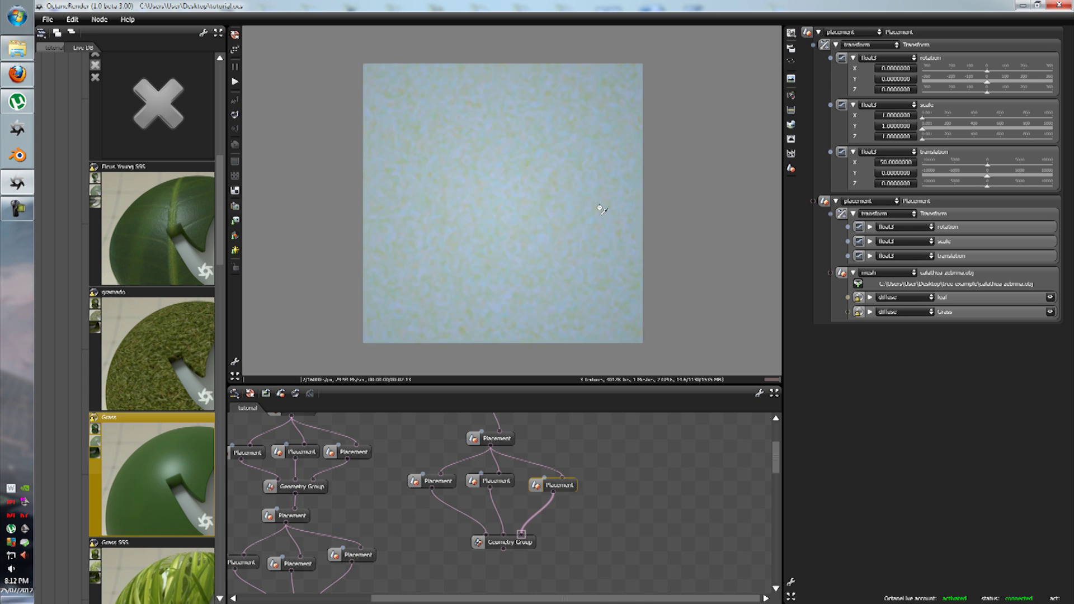
Compare against the last fern geometry group and set the rightmost calathea placement's X translation to 20
scroll(407, 554, "down", 4)
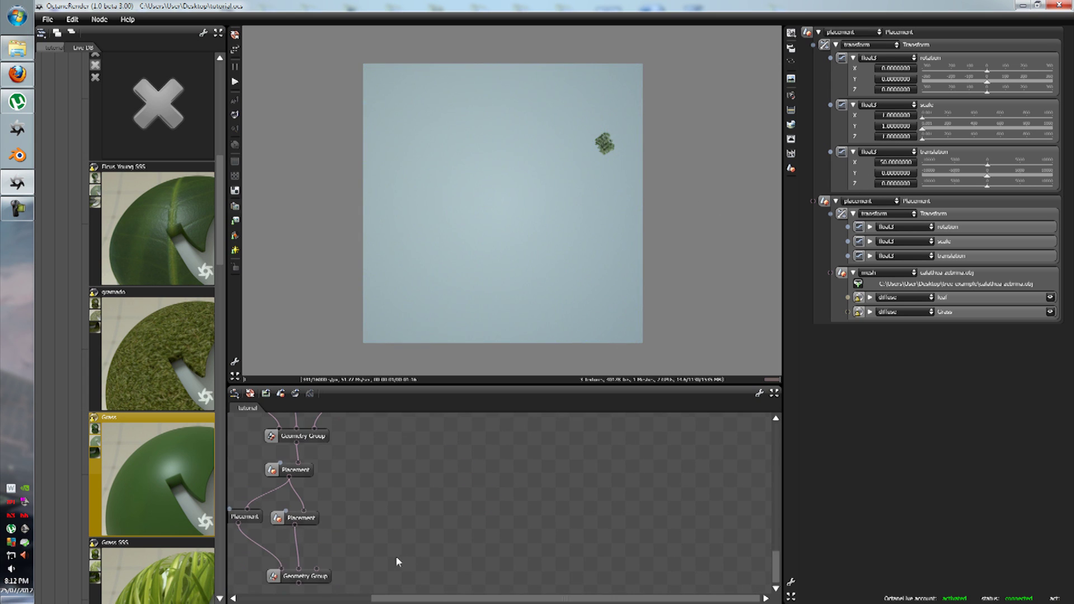
left_click(313, 578)
scroll(396, 532, "up", 5)
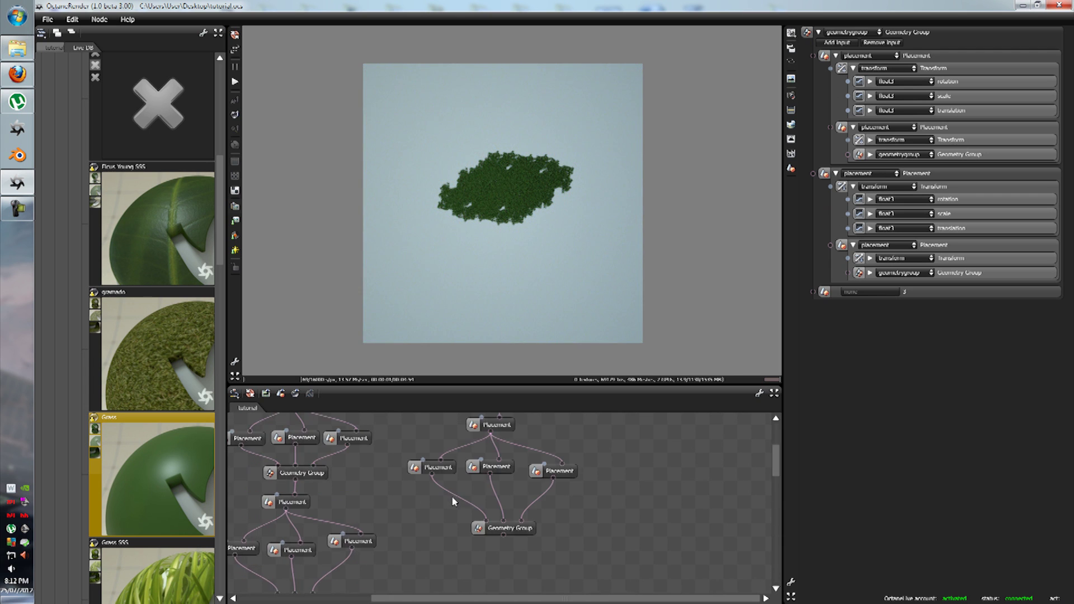
scroll(515, 538, "down", 2)
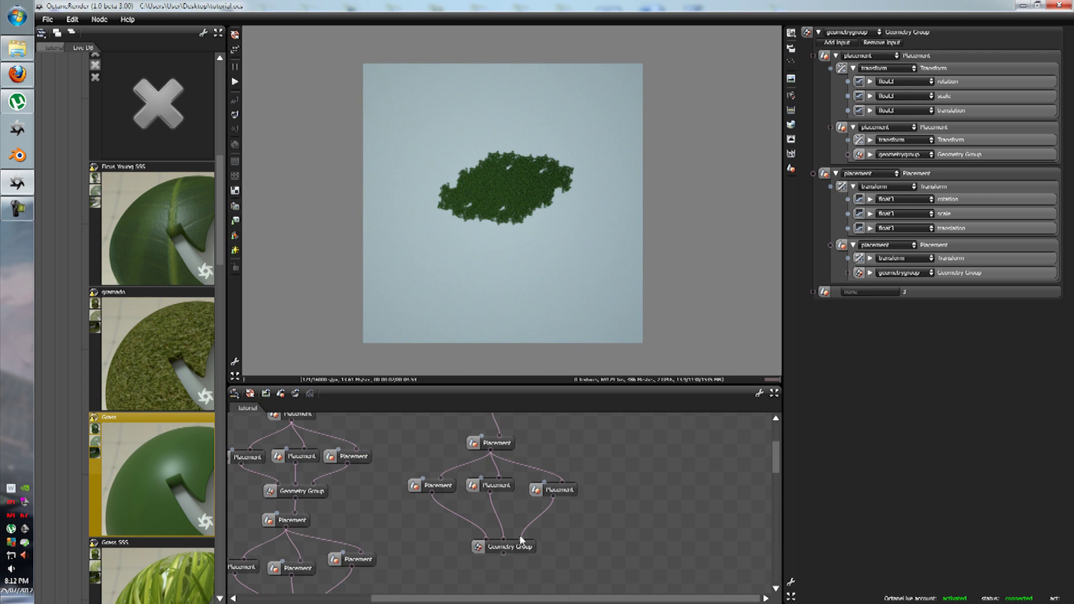
left_click(559, 490)
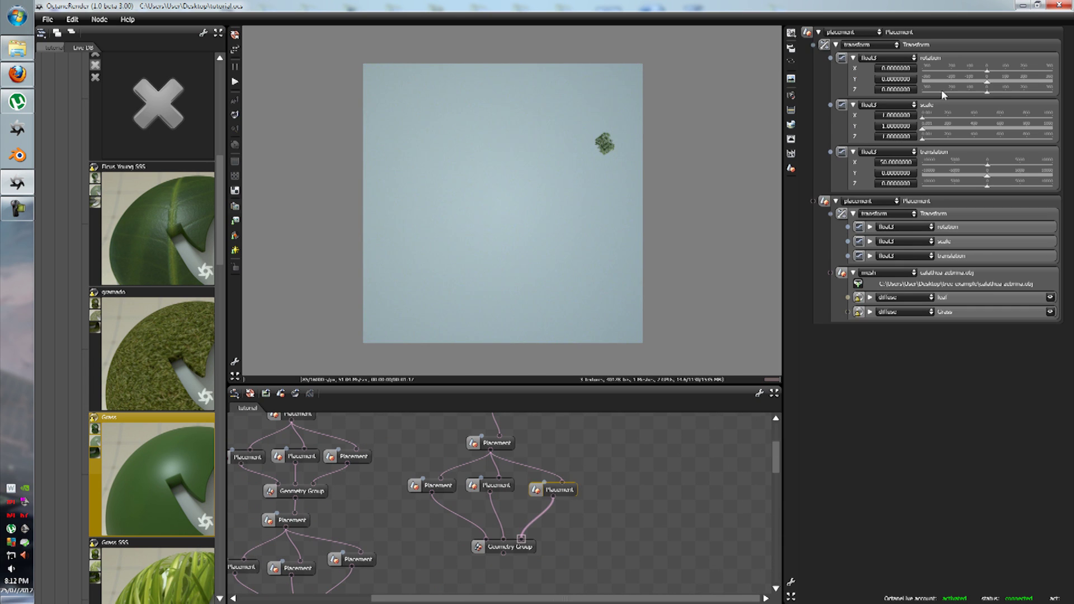
left_click(892, 163)
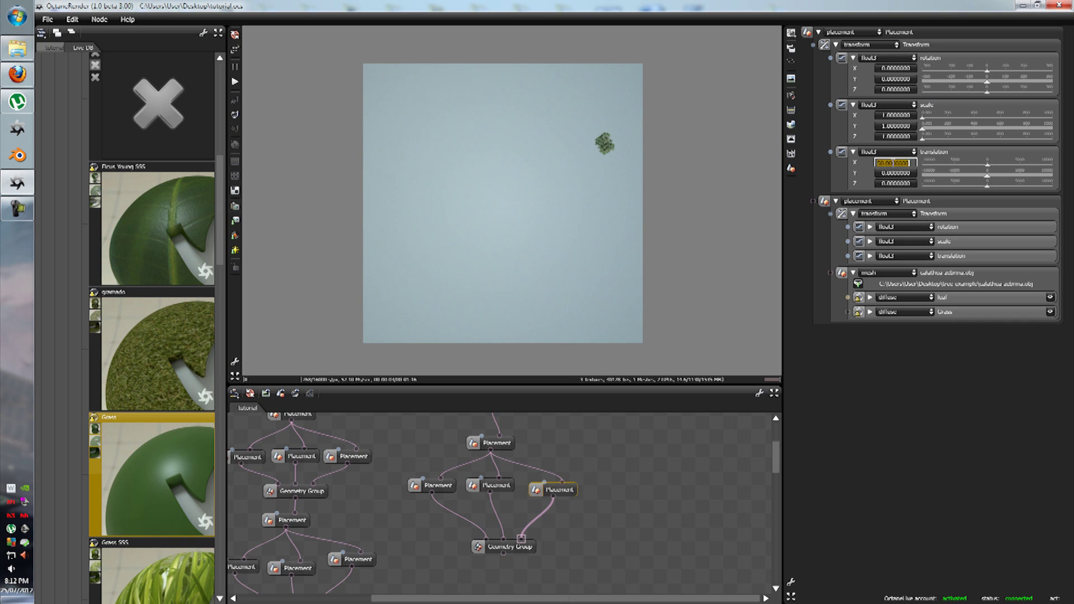
type("20")
key("Return")
Compare the renders of the final fern geometry group and the calathea geometry group for size and spread
scroll(551, 488, "down", 2)
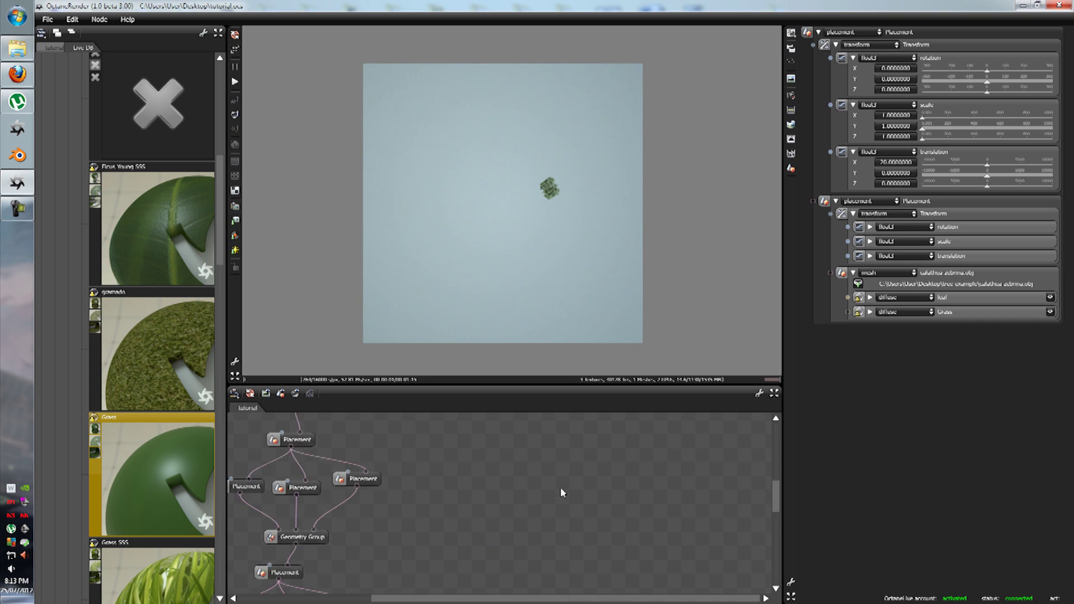
scroll(551, 490, "down", 3)
left_click(327, 576)
scroll(487, 499, "up", 3)
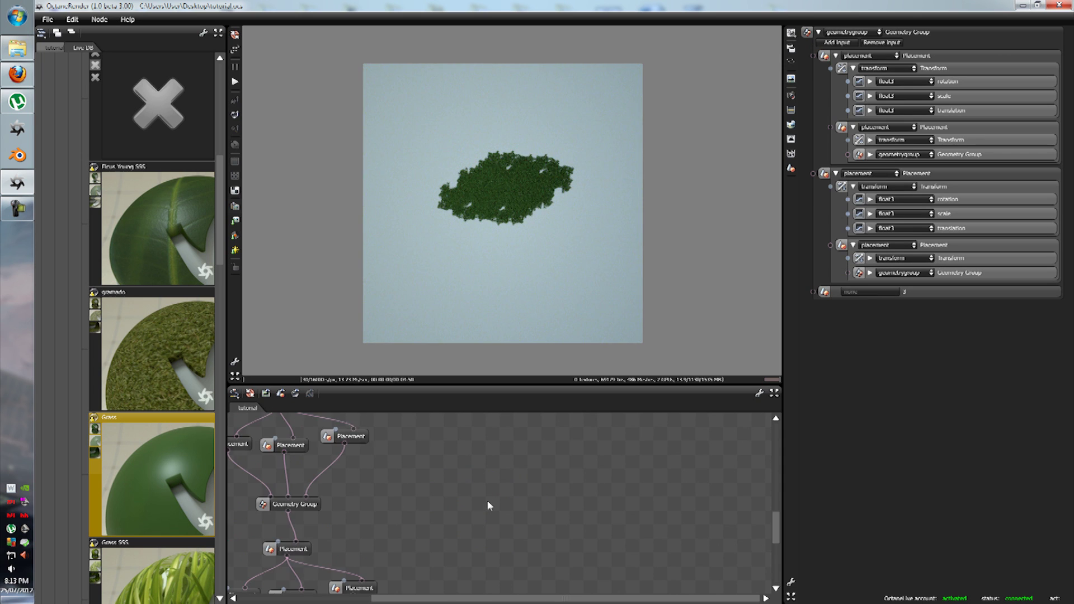
left_click(517, 527)
scroll(516, 522, "down", 3)
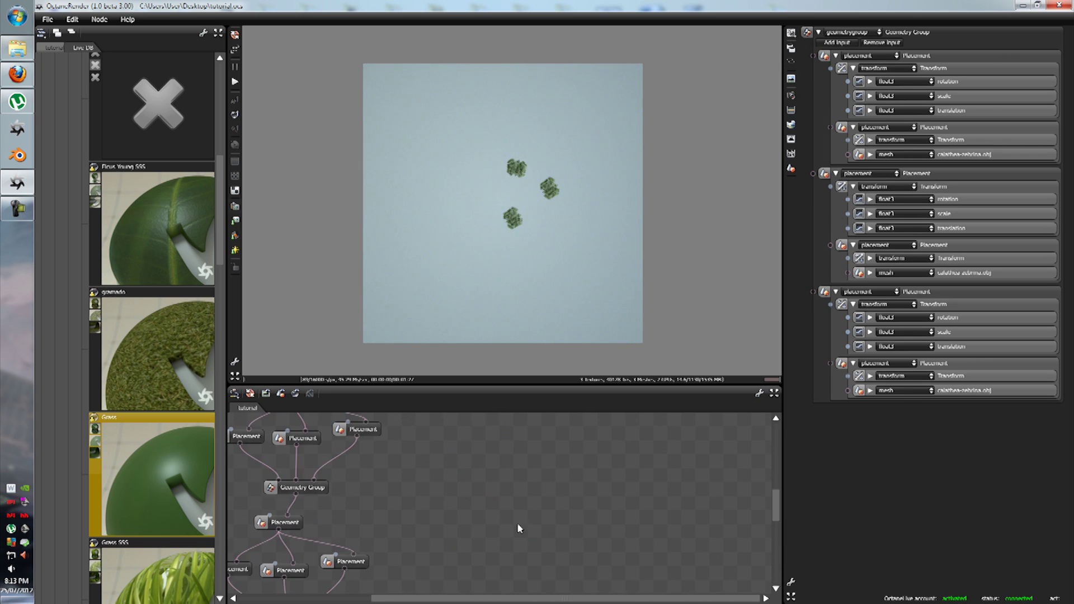
left_click(319, 578)
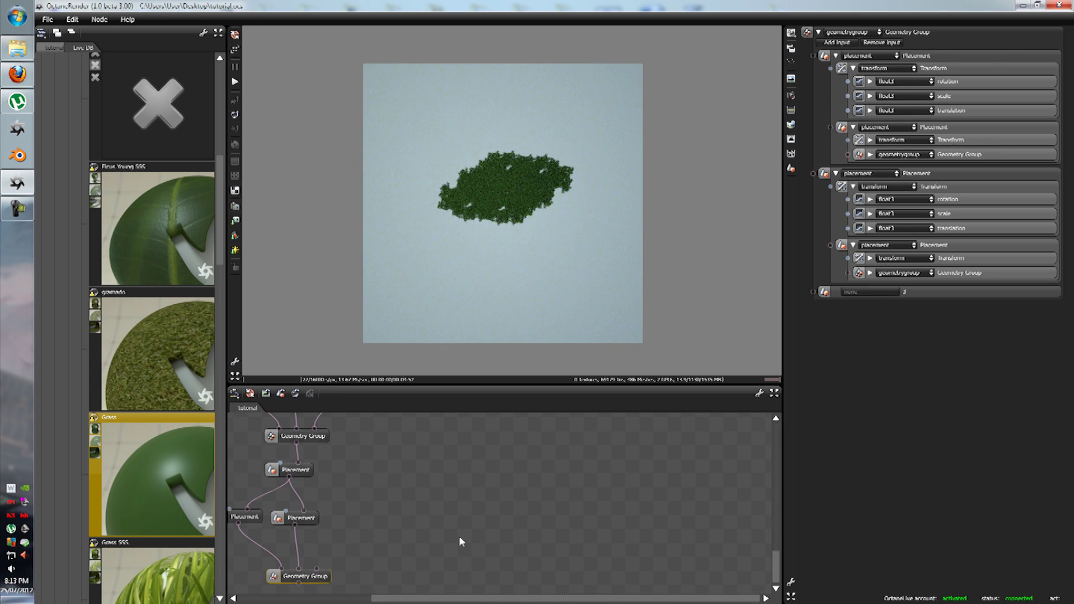
scroll(468, 530, "up", 3)
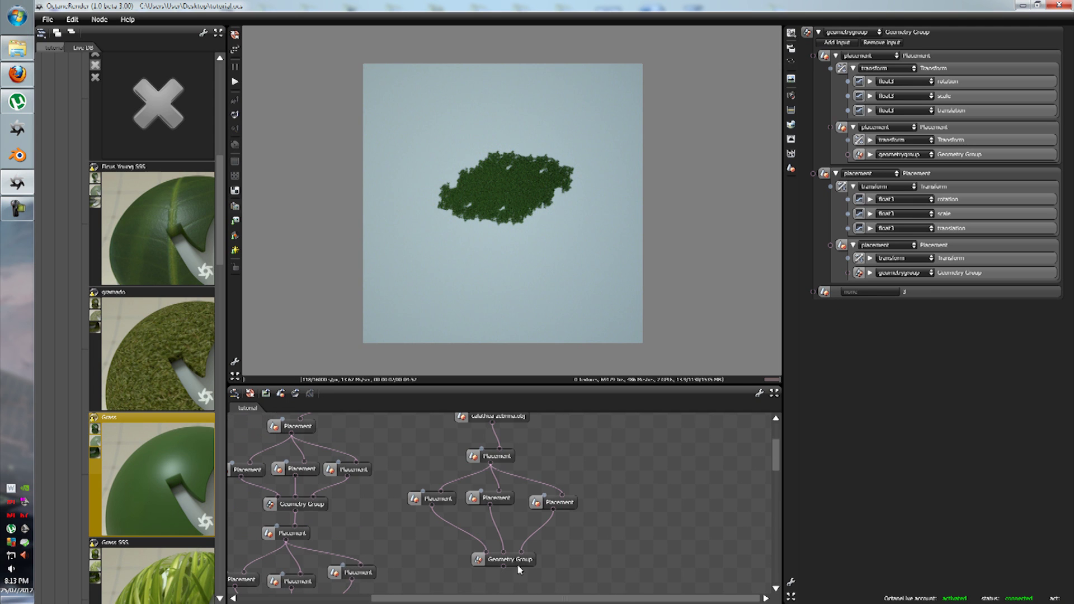
left_click(517, 564)
left_click(557, 499)
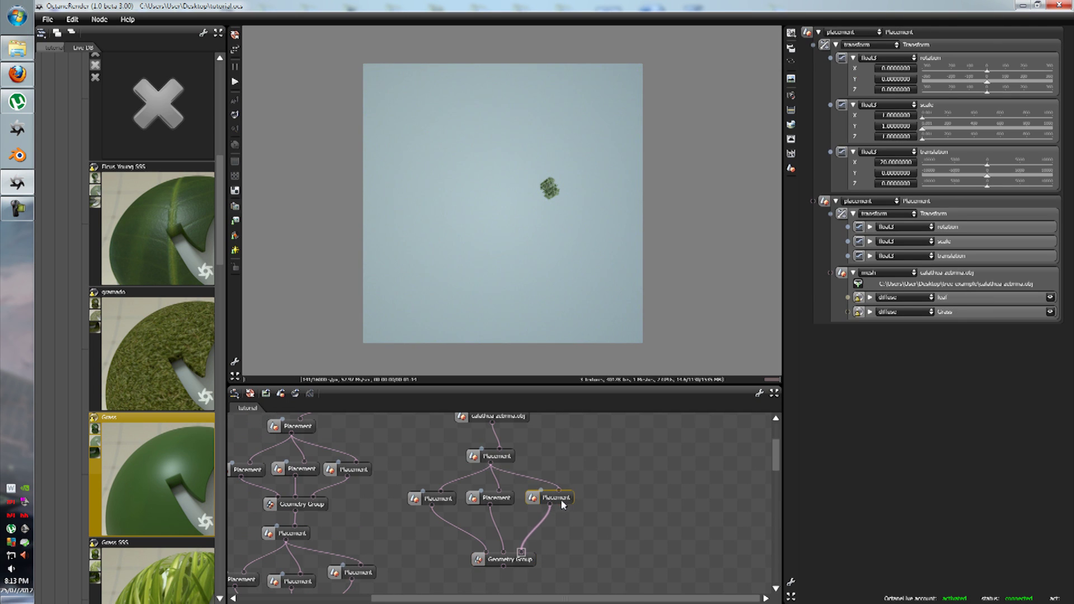
left_click(507, 558)
scroll(501, 545, "down", 3)
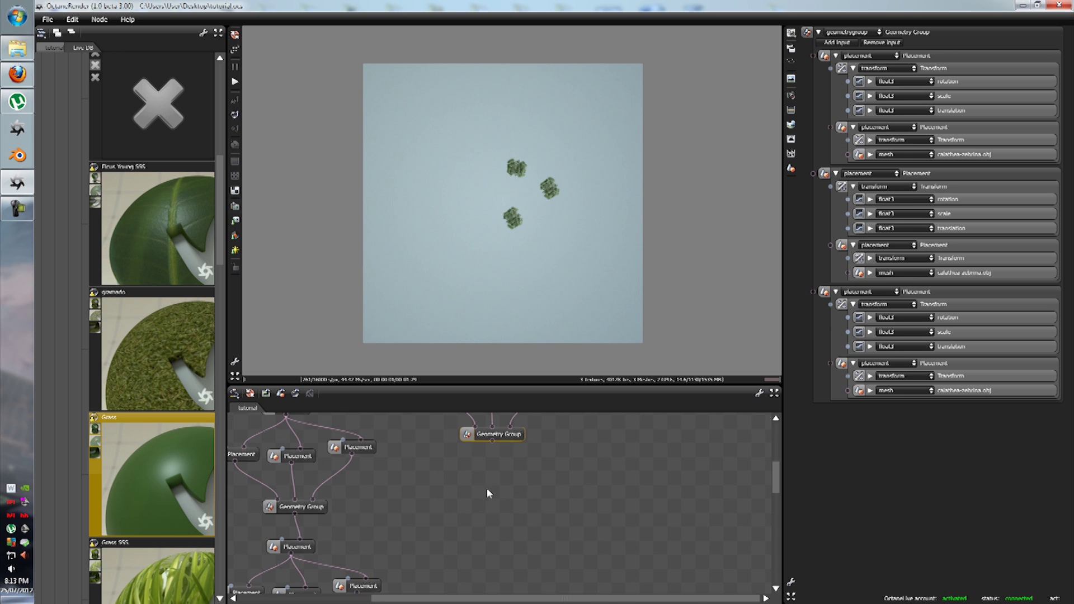
right_click(464, 528)
left_click(702, 338)
right_click(503, 488)
left_click(464, 478)
Copy the placement directly under calathea-zebrina.obj, paste it below the calathea geometry group and connect the group to it
scroll(465, 478, "up", 3)
left_click_drag(395, 462, 556, 506)
left_click(528, 455)
right_click(495, 458)
left_click(513, 429)
scroll(528, 519, "down", 3)
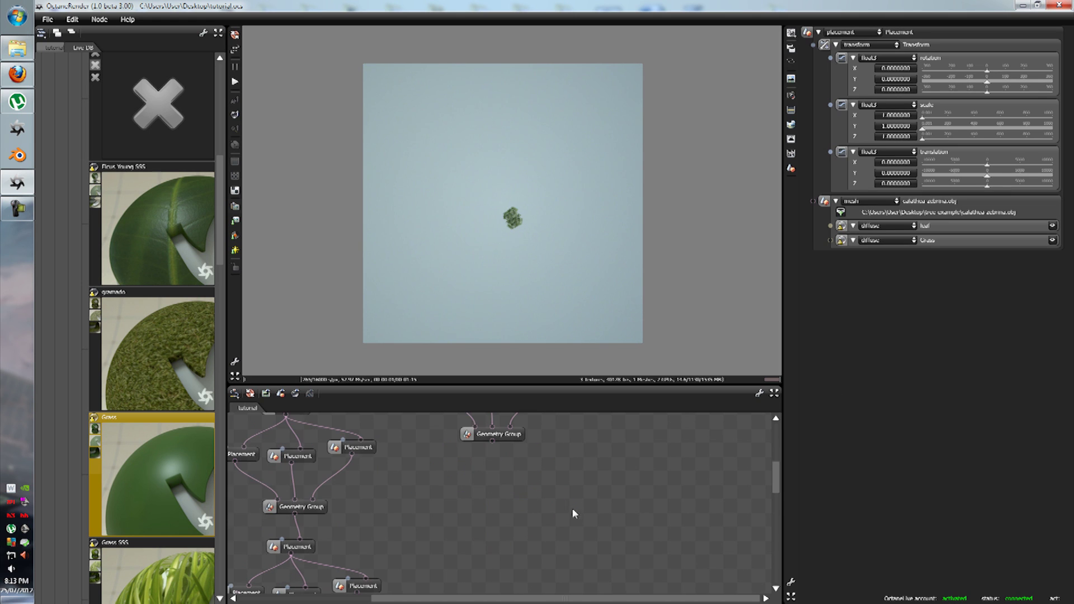
right_click(464, 490)
left_click(482, 484)
left_click_drag(477, 491, 509, 490)
scroll(510, 492, "up", 2)
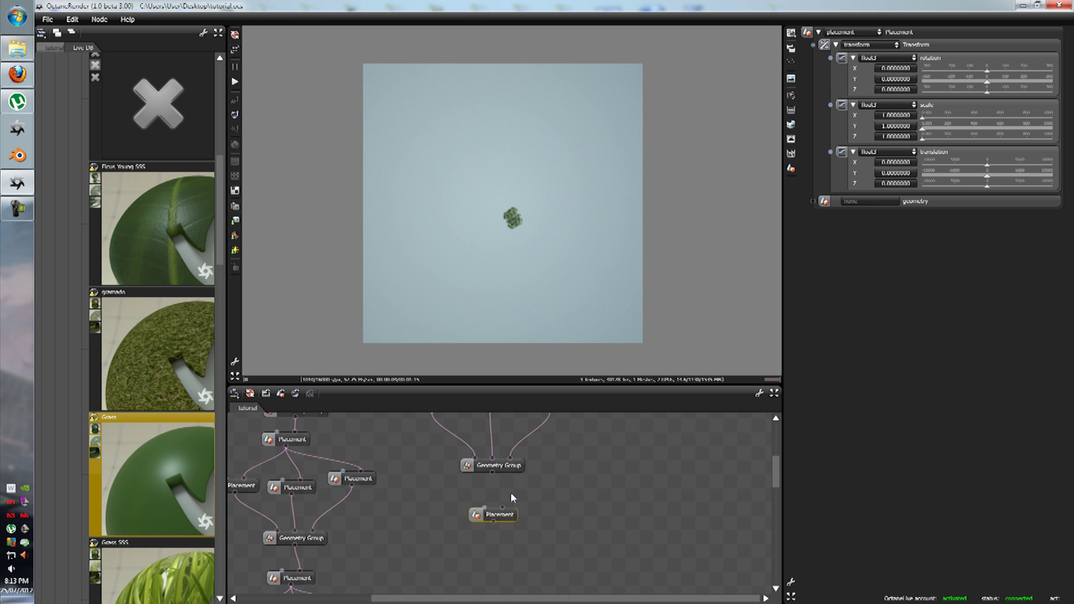
left_click_drag(492, 474, 502, 500)
Paste three more placements in a row below this placement and connect it to each of them
right_click(501, 527)
left_click(507, 521)
right_click(511, 543)
left_click(519, 538)
right_click(521, 552)
left_click(534, 546)
left_click_drag(514, 525, 537, 538)
left_click_drag(450, 526, 572, 535)
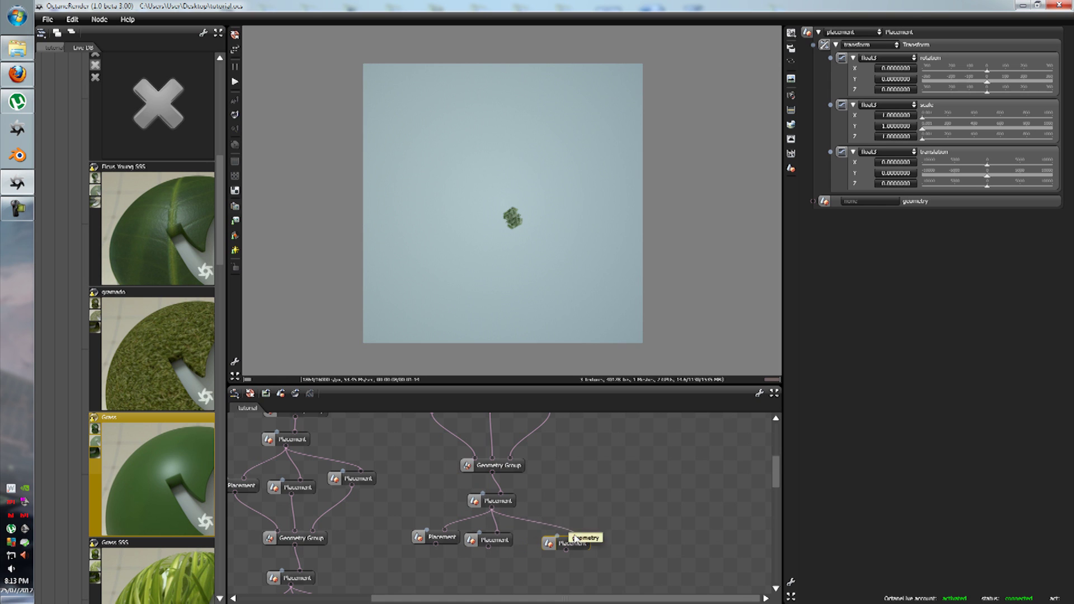
Duplicate the calathea geometry group below the three new placements and connect all three to the copy
left_click(512, 469)
right_click(515, 469)
left_click(531, 438)
scroll(546, 483, "down", 2)
right_click(509, 502)
left_click(523, 497)
left_click_drag(520, 505, 460, 528)
left_click_drag(488, 484, 479, 527)
left_click_drag(565, 487, 527, 521)
Set the leftmost second-level placement's X translation to 5 and preview the new geometry group
left_click(455, 478)
left_click(497, 478)
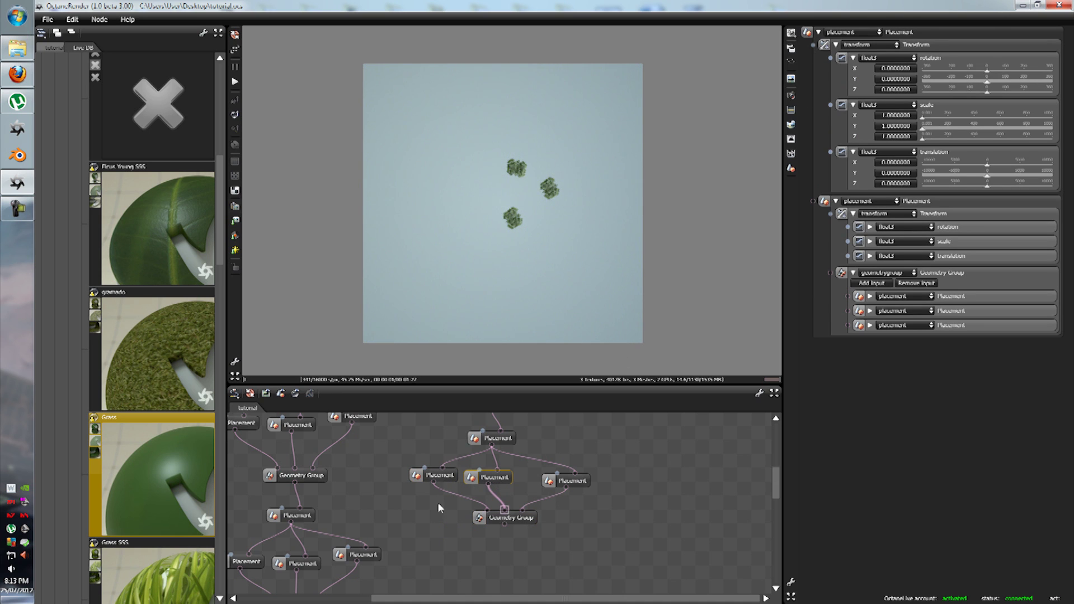
left_click(439, 475)
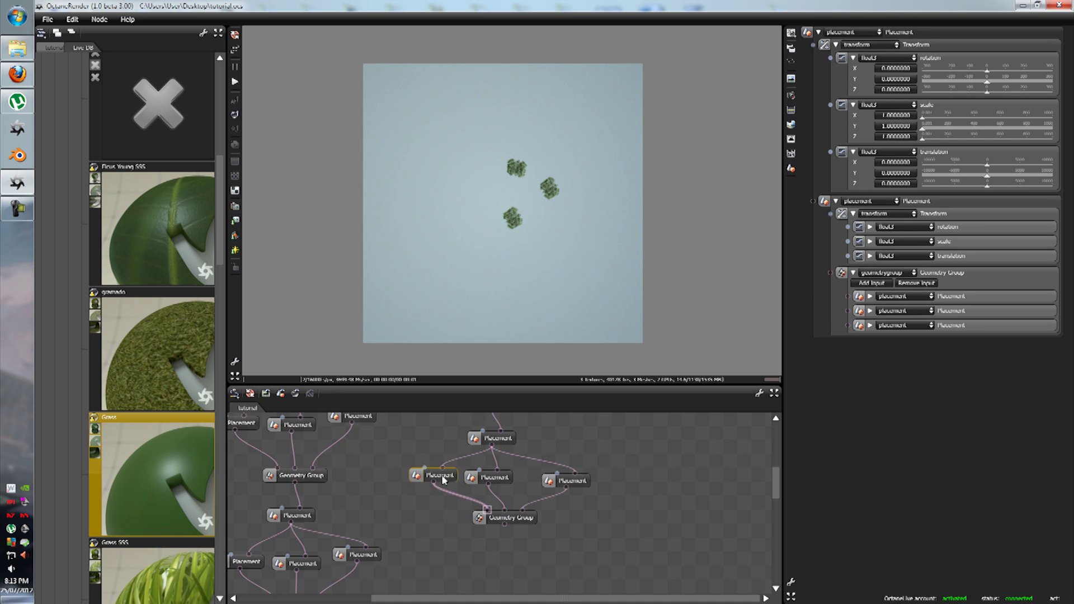
left_click(896, 162)
type("5")
key("Return")
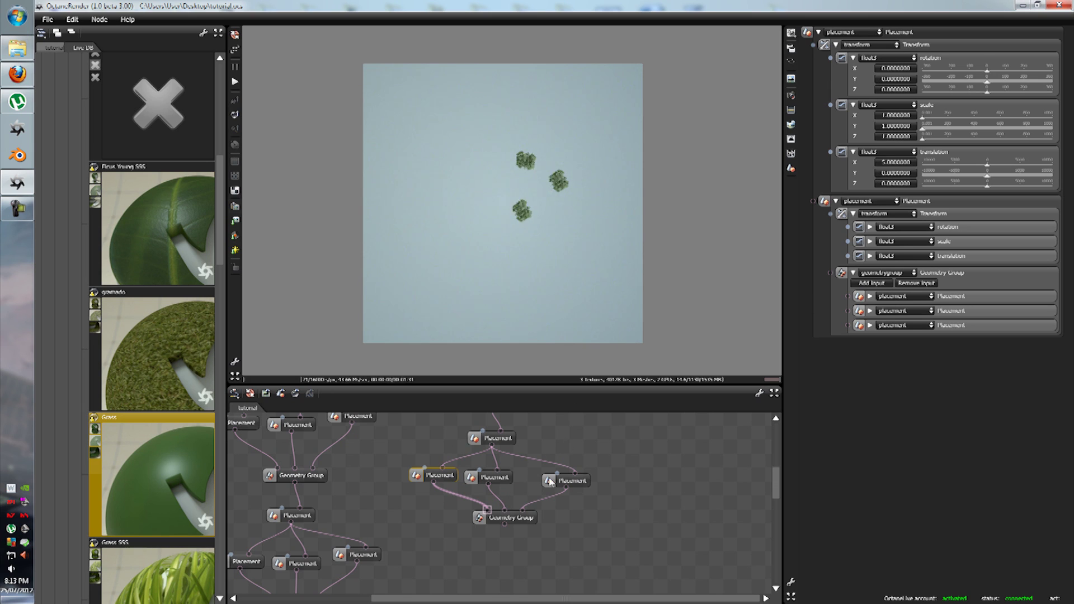
left_click(508, 510)
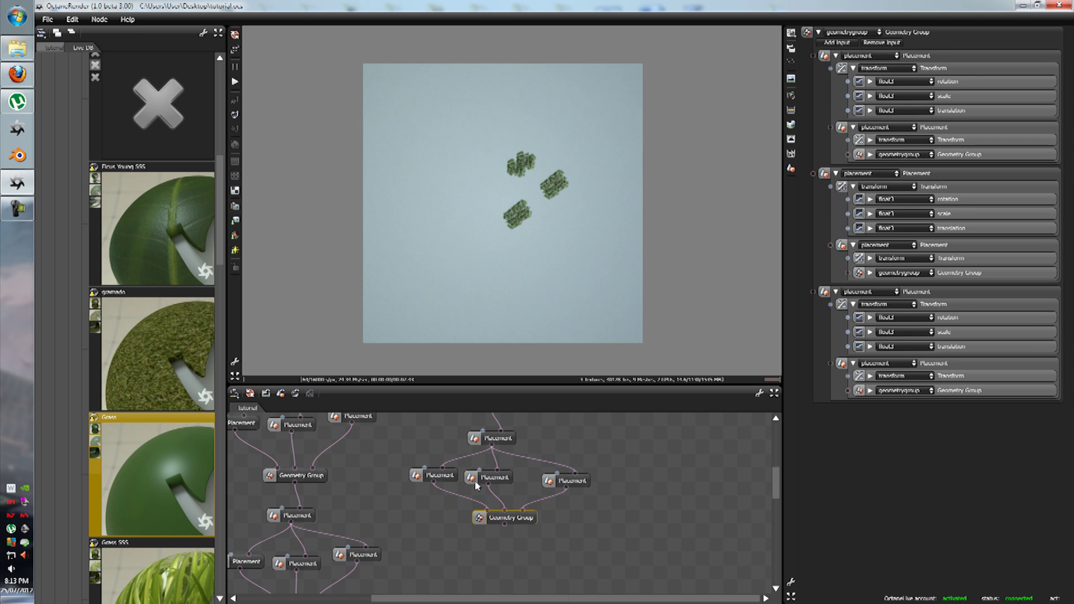
Set the X translation of the leftmost second-level calathea placement to 0 and of the middle one to -10
left_click(450, 474)
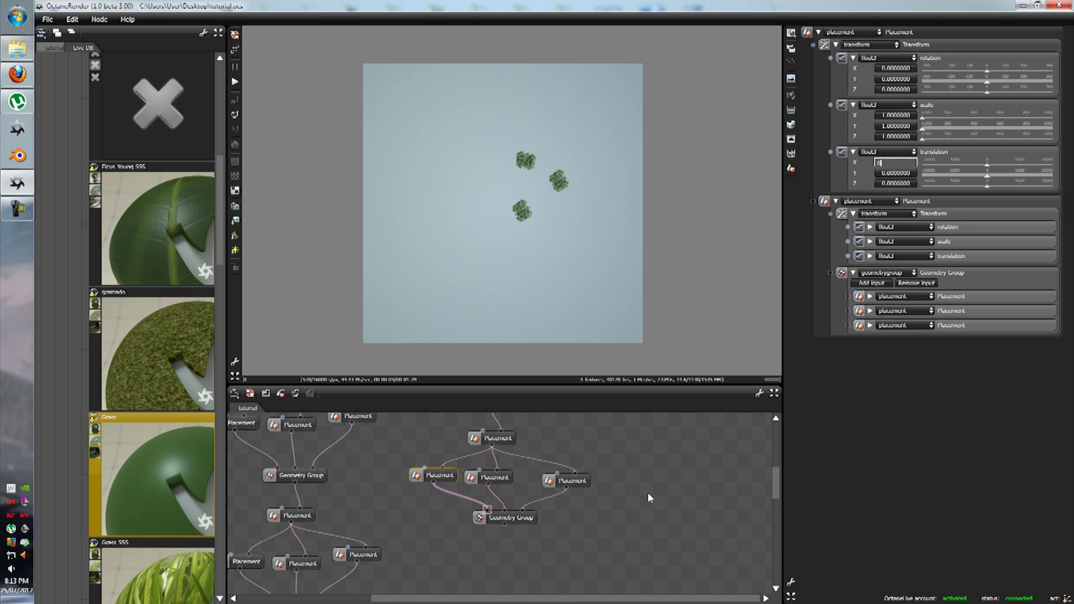
left_click(494, 477)
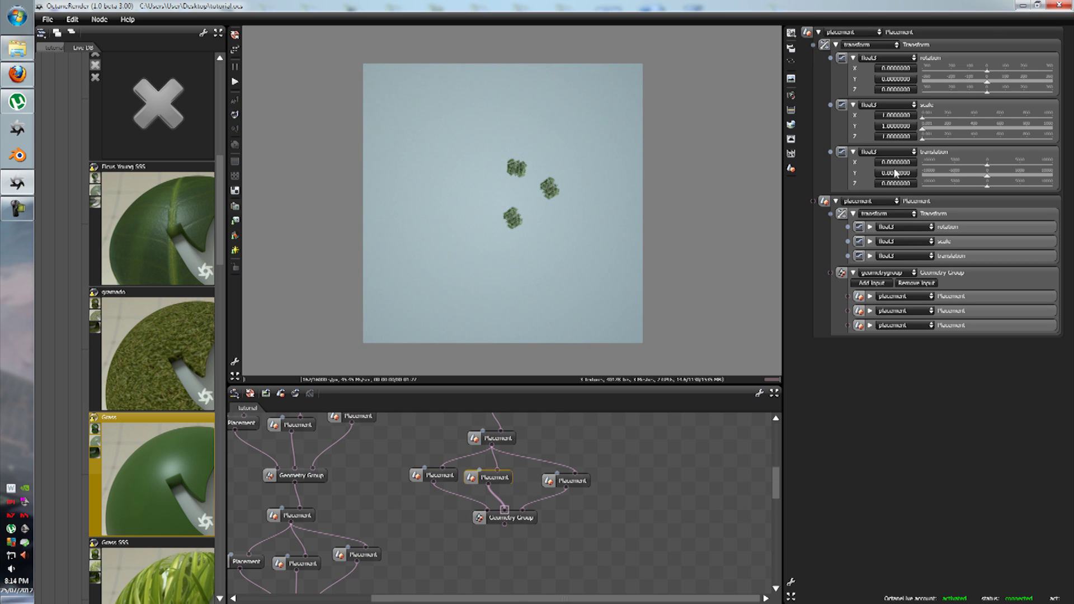
left_click(898, 162)
type("-5")
key("Return")
left_click(896, 163)
type("-10")
key("Return")
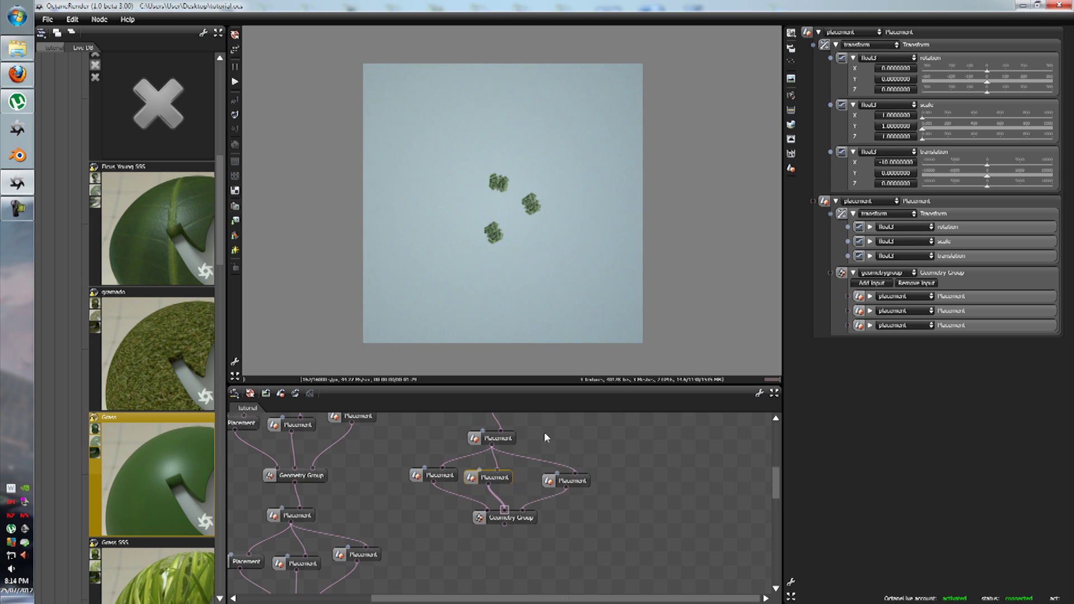
Preview the lower calathea geometry group and its placements one by one to compare the plant positions each produces
left_click(495, 464)
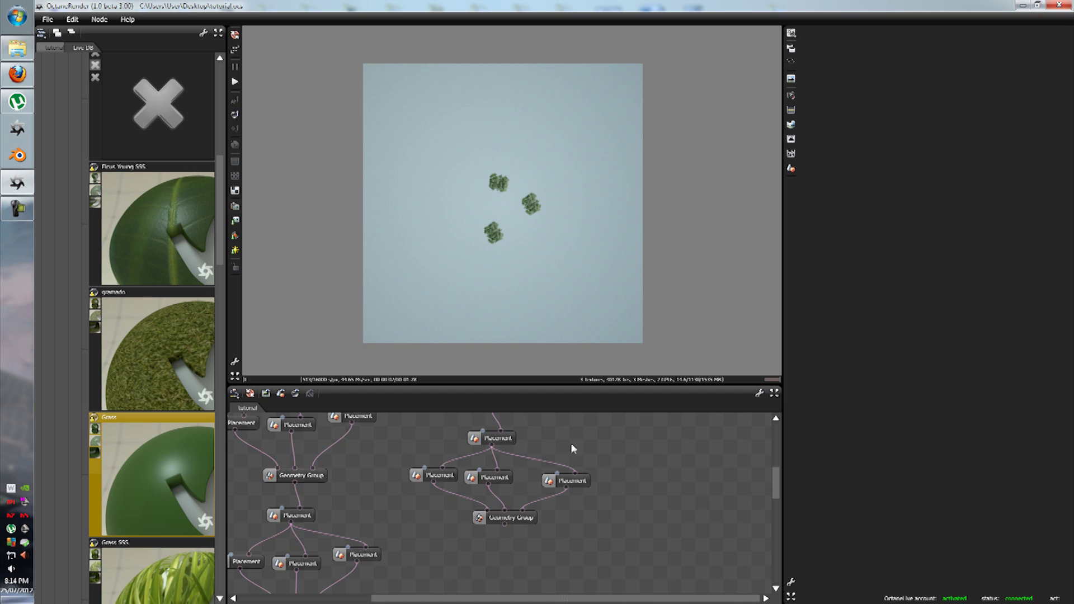
left_click_drag(777, 480, 781, 471)
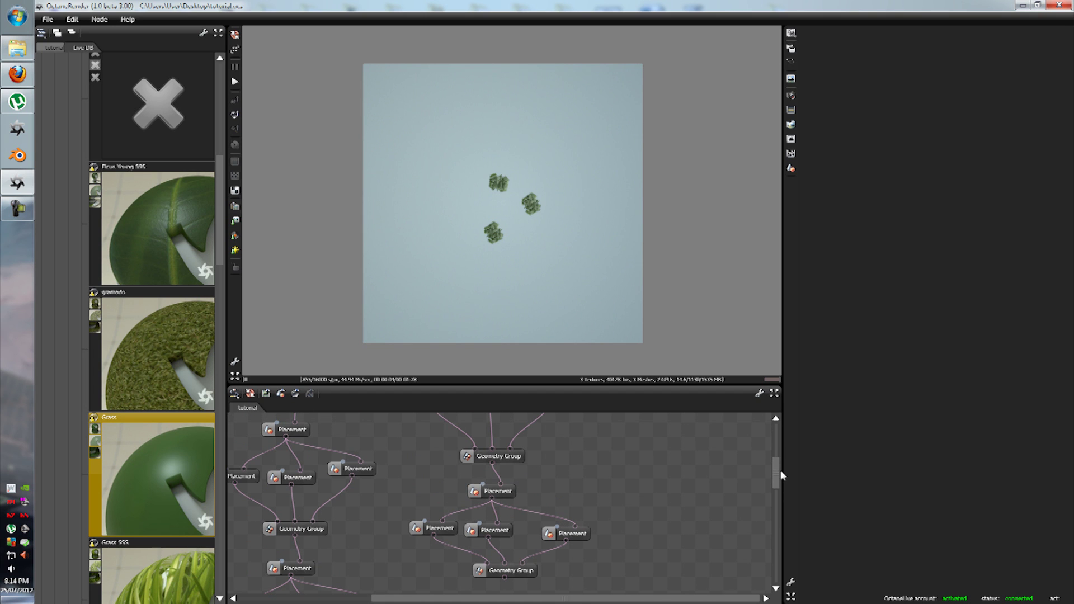
left_click(503, 456)
left_click(505, 495)
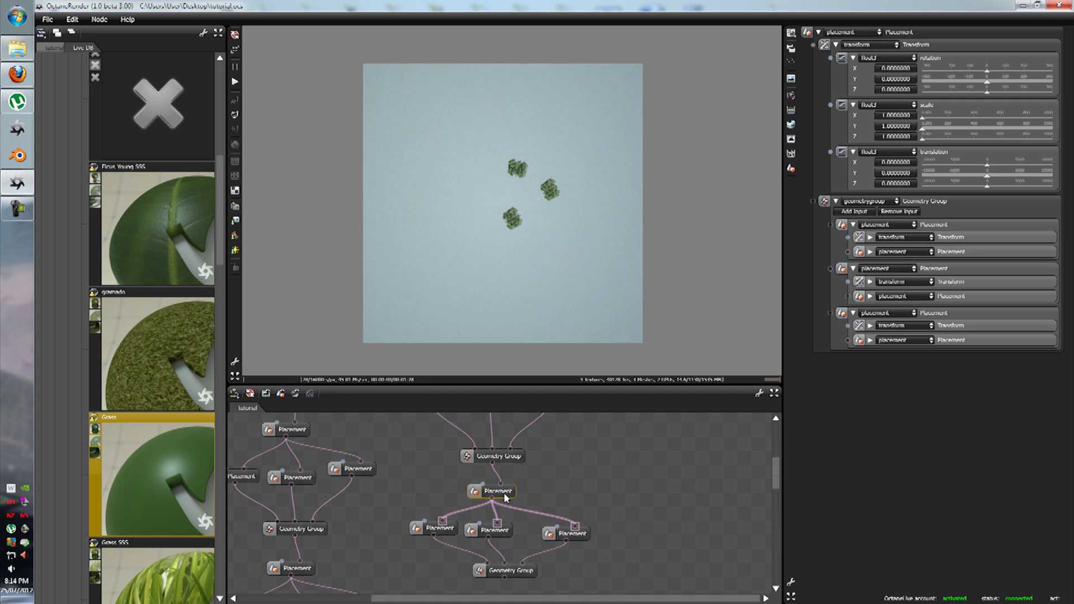
left_click(519, 573)
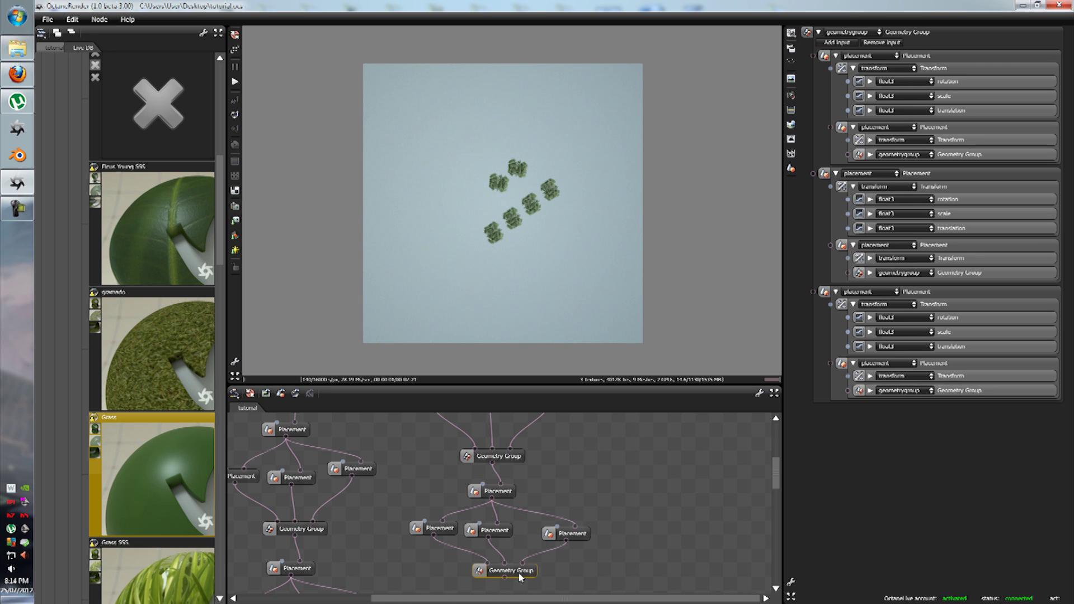
left_click(438, 532)
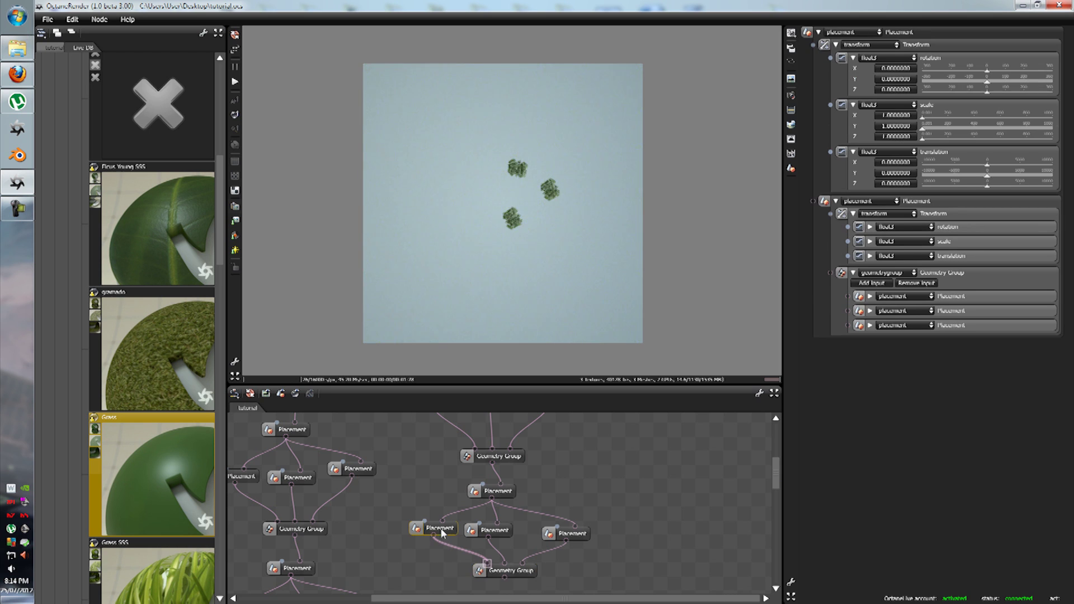
left_click(498, 531)
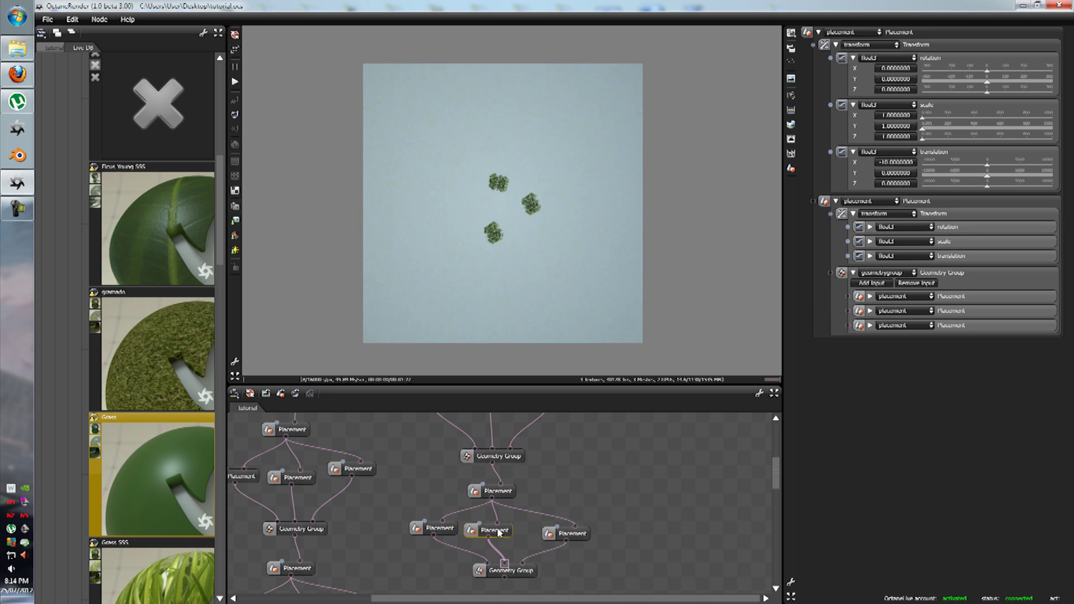
left_click(572, 538)
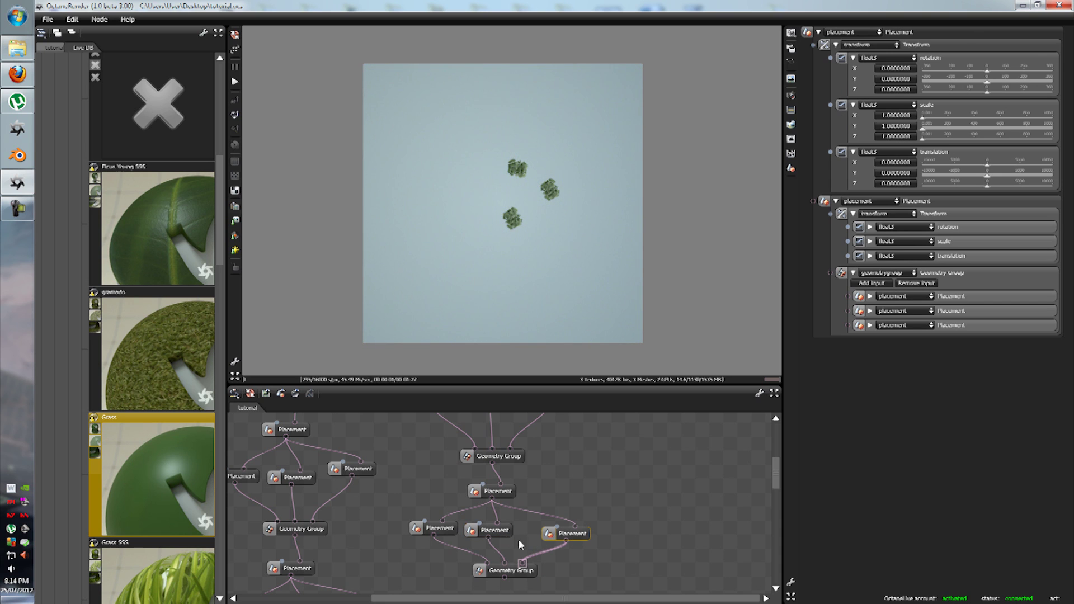
Set the middle second-level placement's X translation to -40 and its Z translation to -20
left_click(500, 531)
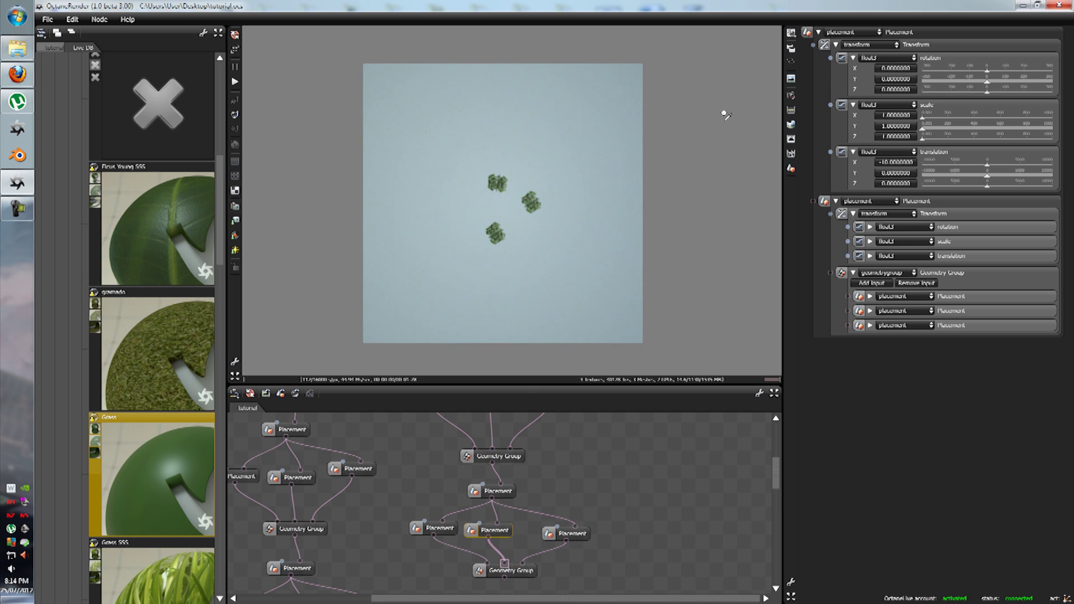
left_click(893, 164)
type("-1")
type("40")
key("Return")
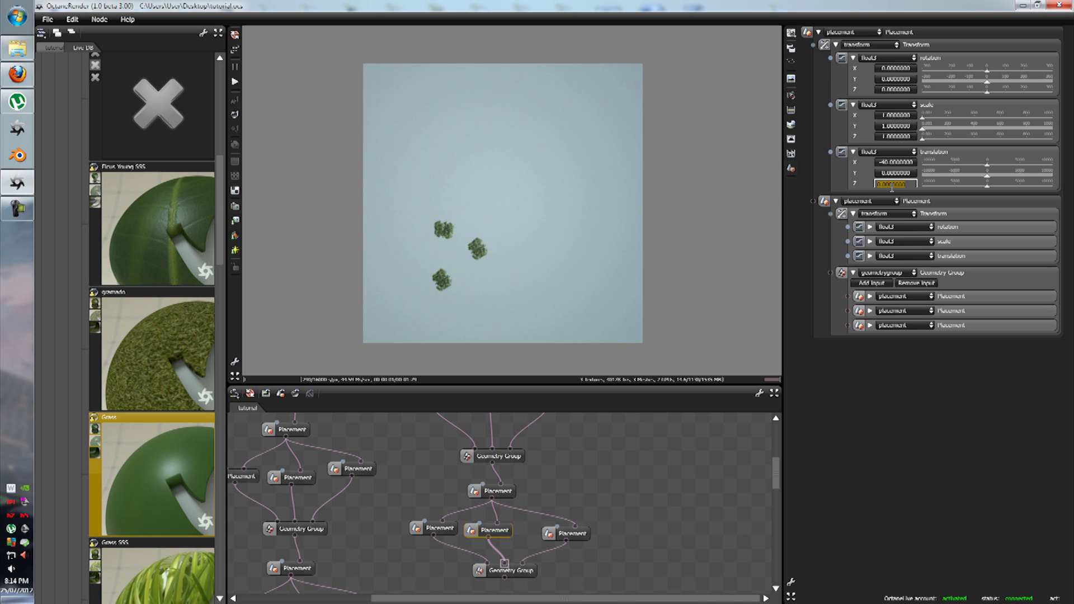
type("40")
key("Return")
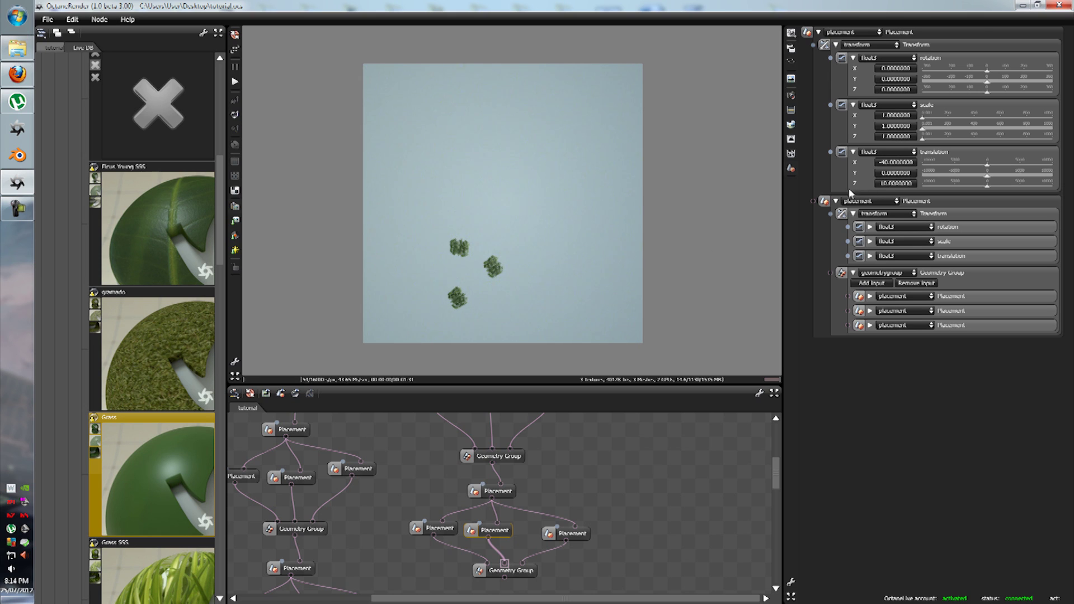
left_click(889, 184)
type("-20")
key("Return")
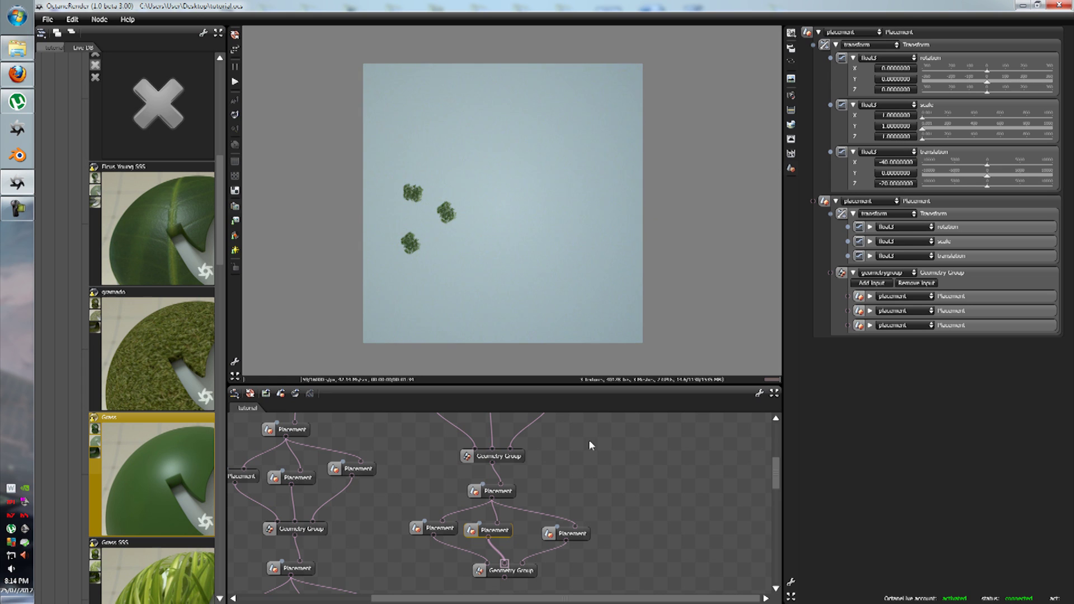
Set the middle second-level placement's Y rotation to -20 and preview the lower calathea geometry group
left_click(442, 528)
left_click(500, 529)
double_click(898, 69)
double_click(894, 79)
type("20")
key("Return")
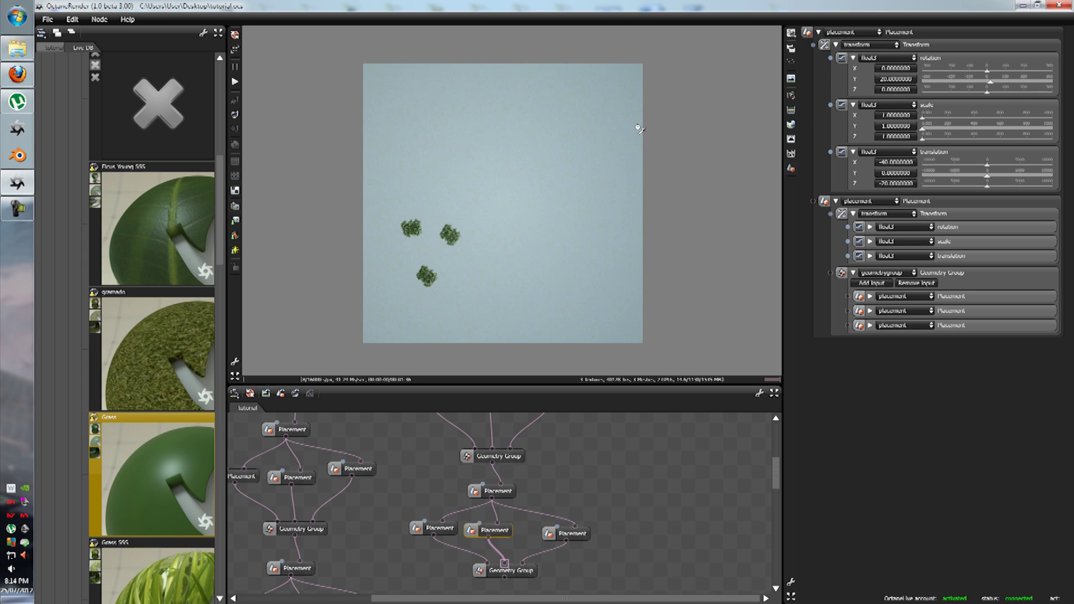
double_click(885, 91)
double_click(884, 79)
type("-20")
key("Return")
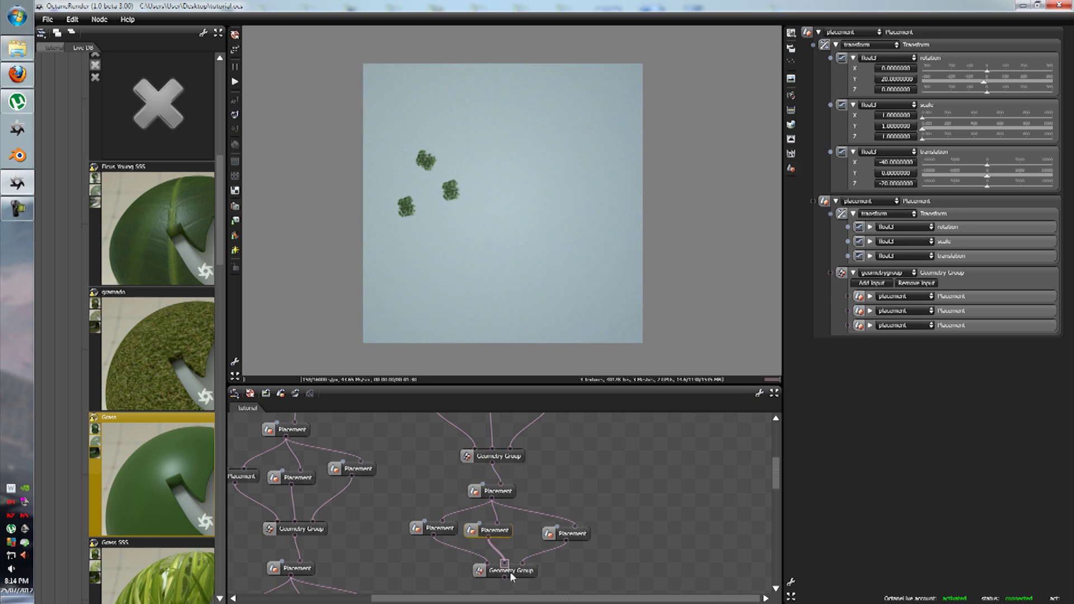
left_click(511, 571)
Set the rightmost second-level placement's X translation to -25 and preview the geometry group below it
left_click(571, 534)
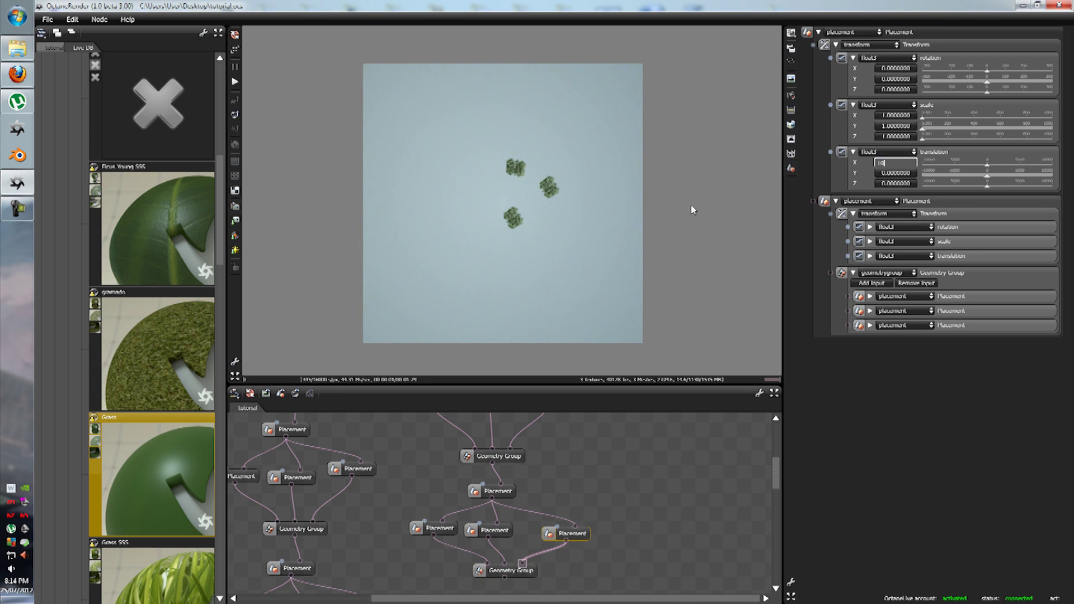
double_click(894, 162)
type("10")
key("Return")
double_click(887, 162)
type("-50")
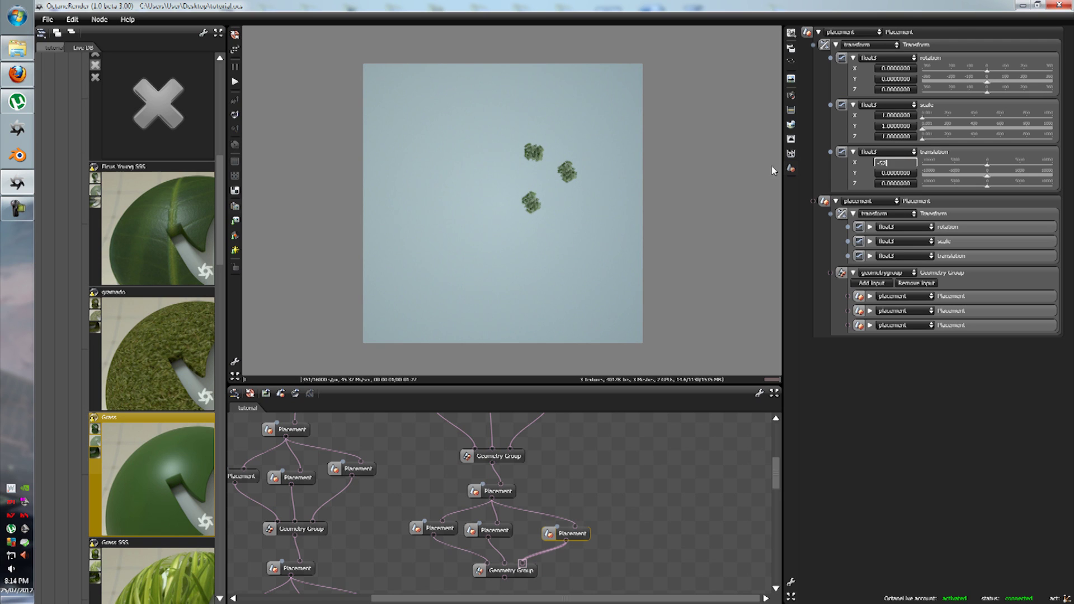
key("Return")
double_click(892, 162)
type("-25")
key("Return")
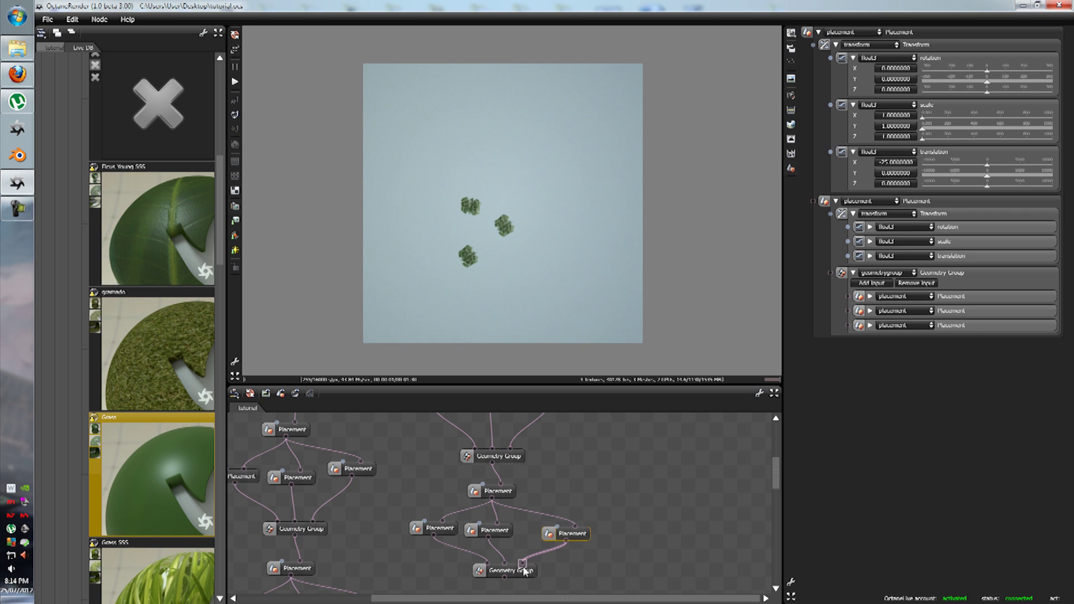
left_click_drag(521, 571, 521, 571)
Set the rightmost second-level placement's Y rotation to 50 and preview the whole geometry group
left_click(566, 536)
left_click(892, 80)
type("10")
key("Return")
left_click(895, 78)
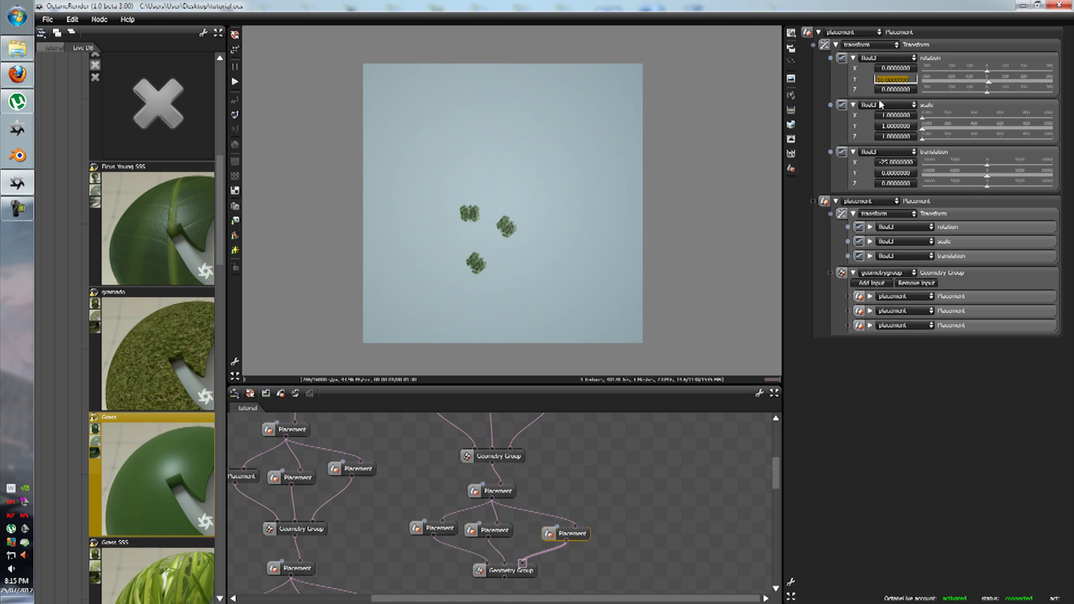
left_click(526, 568)
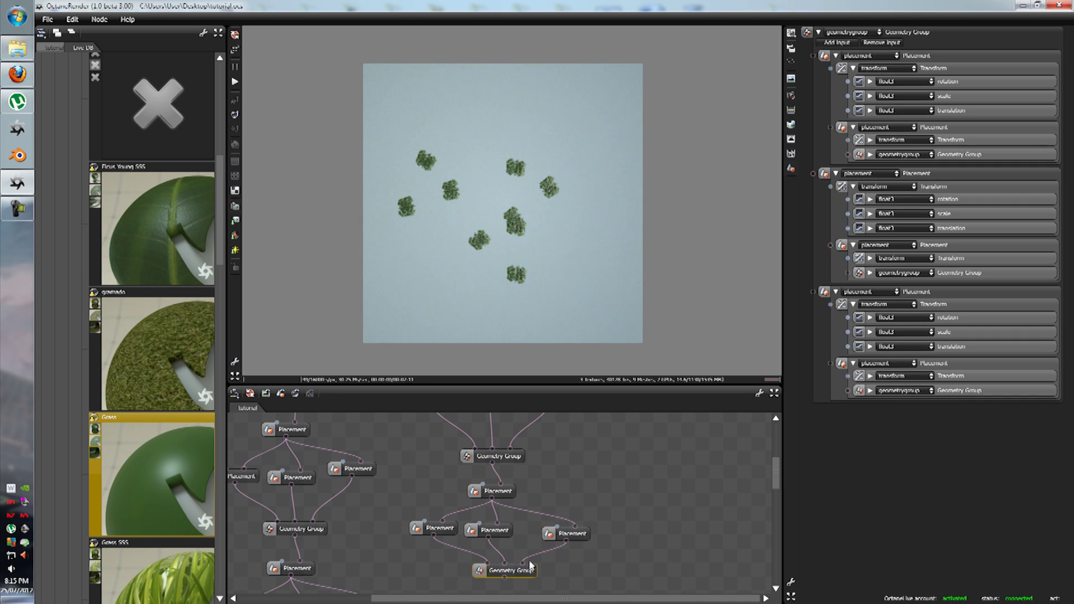
Set the rightmost second-level placement's Z translation to -15 and preview the combined calathea clusters
left_click(576, 536)
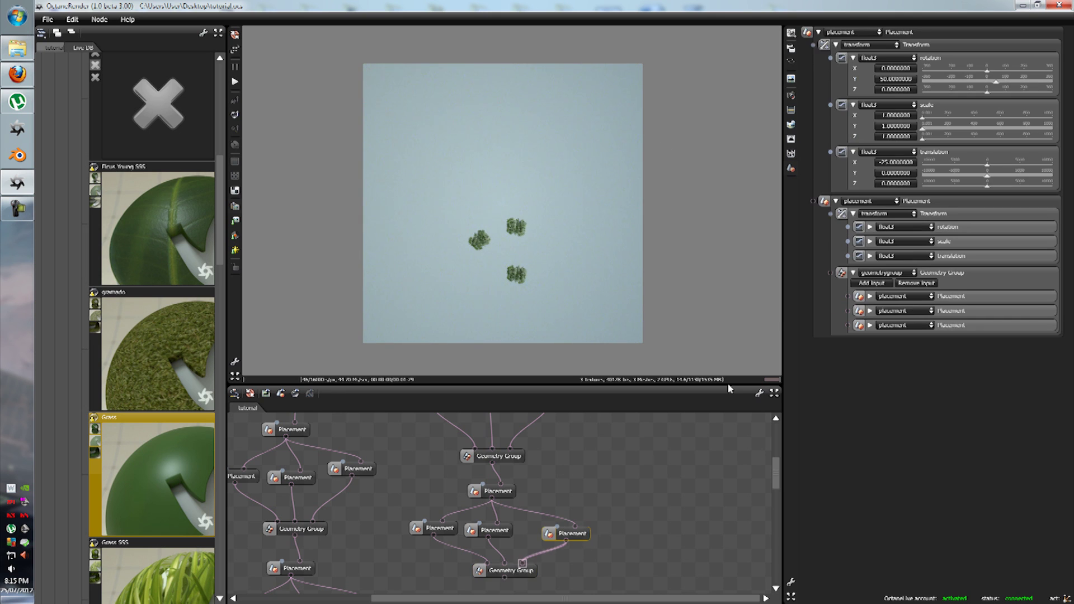
type("-2")
key("Return")
left_click(900, 185)
type("-5")
key("Return")
left_click(526, 573)
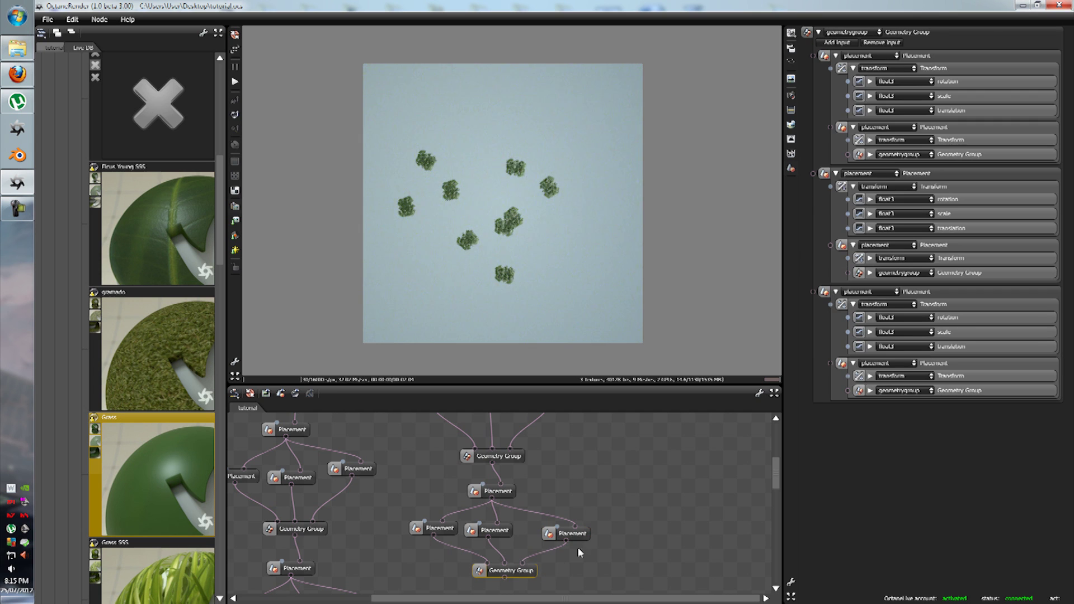
left_click(576, 535)
double_click(896, 184)
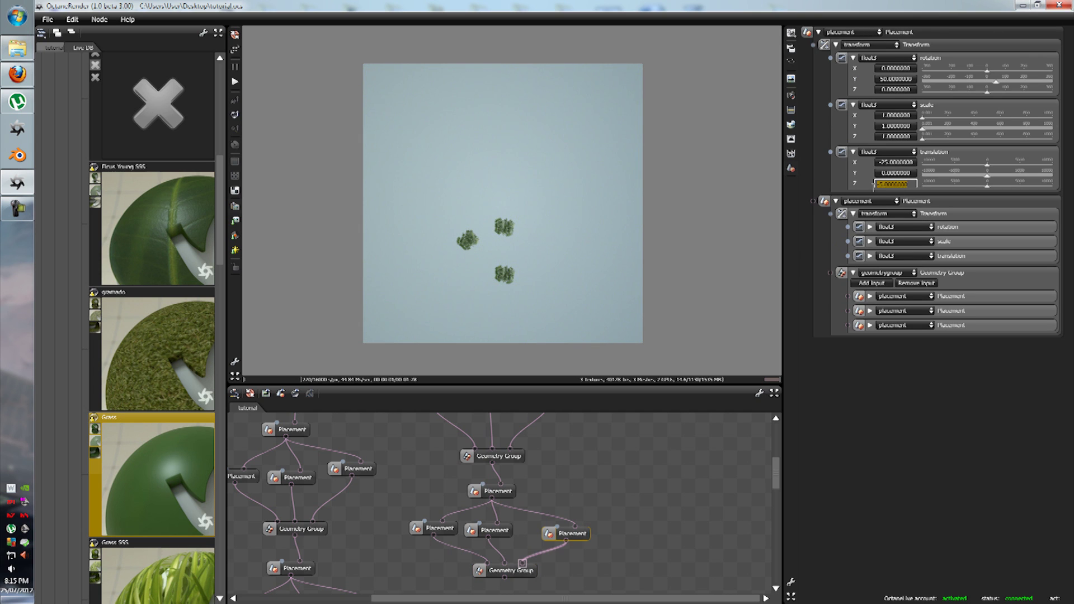
type("-15")
key("Return")
left_click(527, 575)
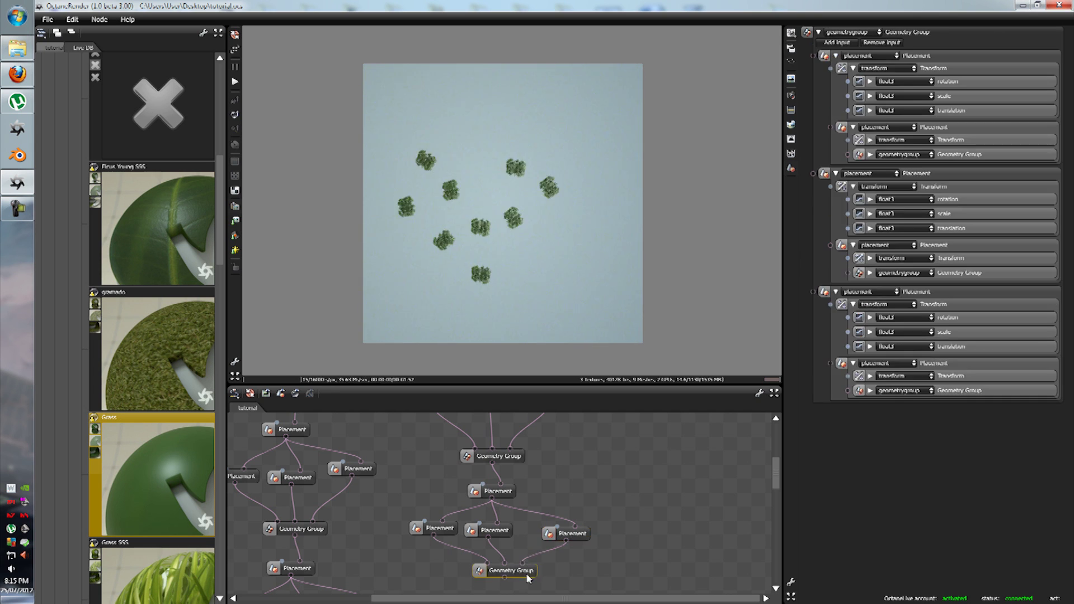
Preview the fern's final geometry group and compare it with the calathea geometry group from another angle
scroll(340, 515, "down", 5)
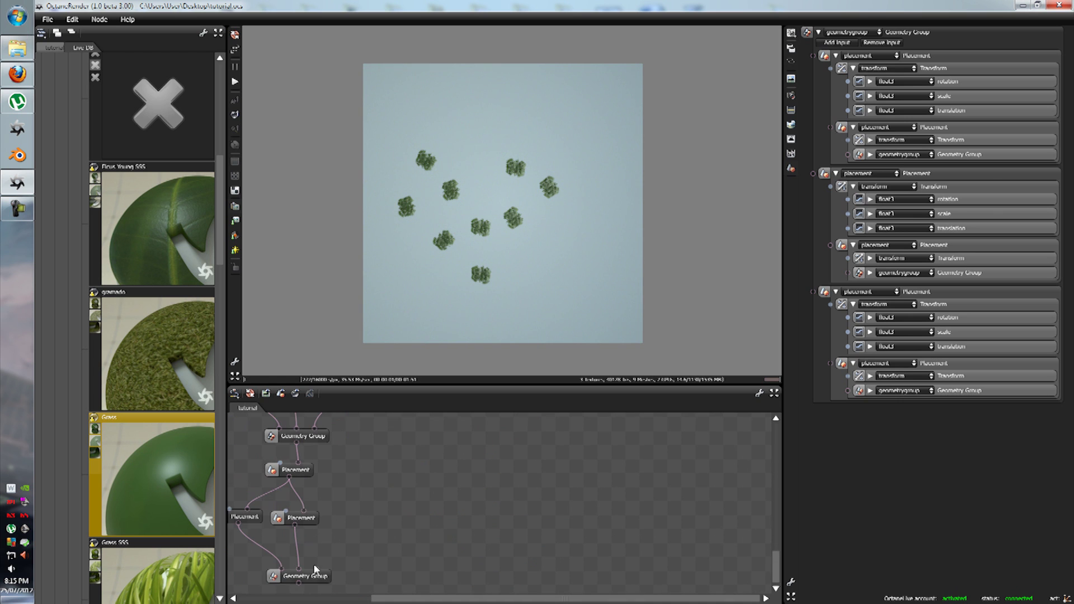
left_click(311, 579)
scroll(441, 517, "up", 5)
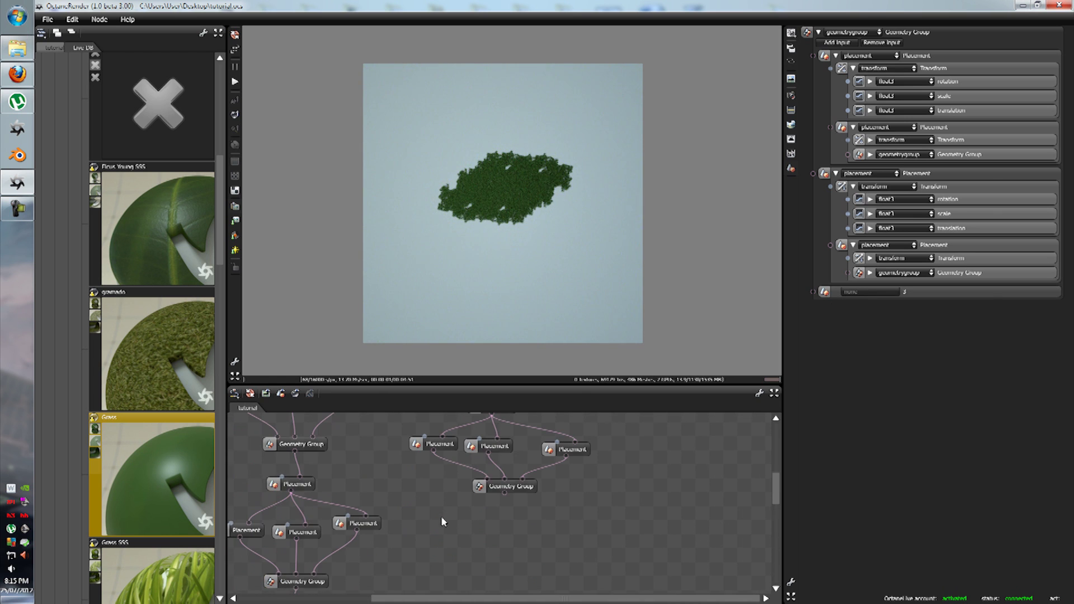
left_click(519, 490)
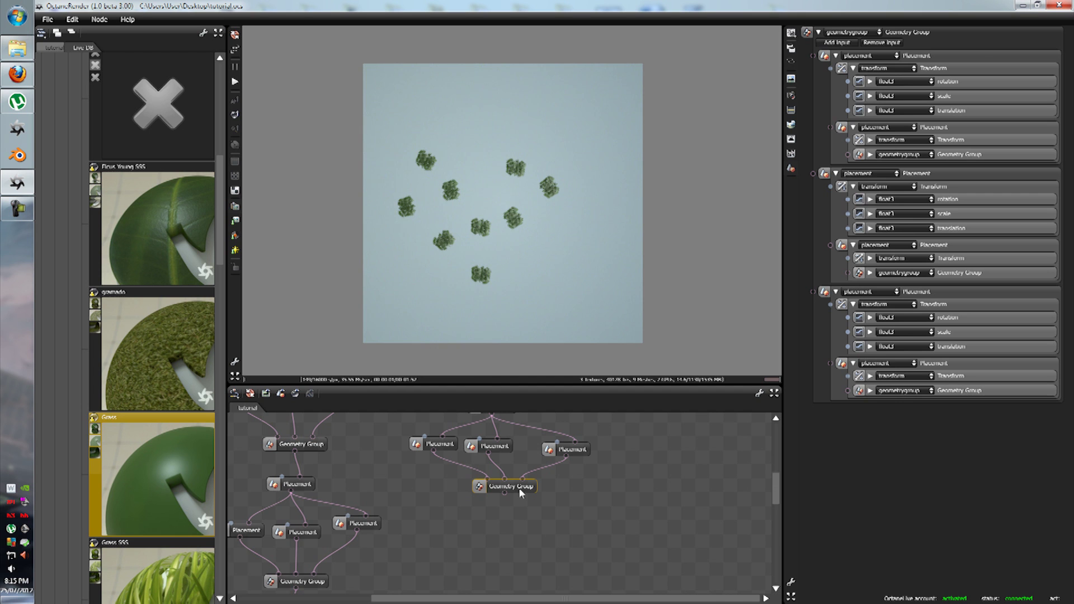
left_click_drag(470, 240, 434, 182)
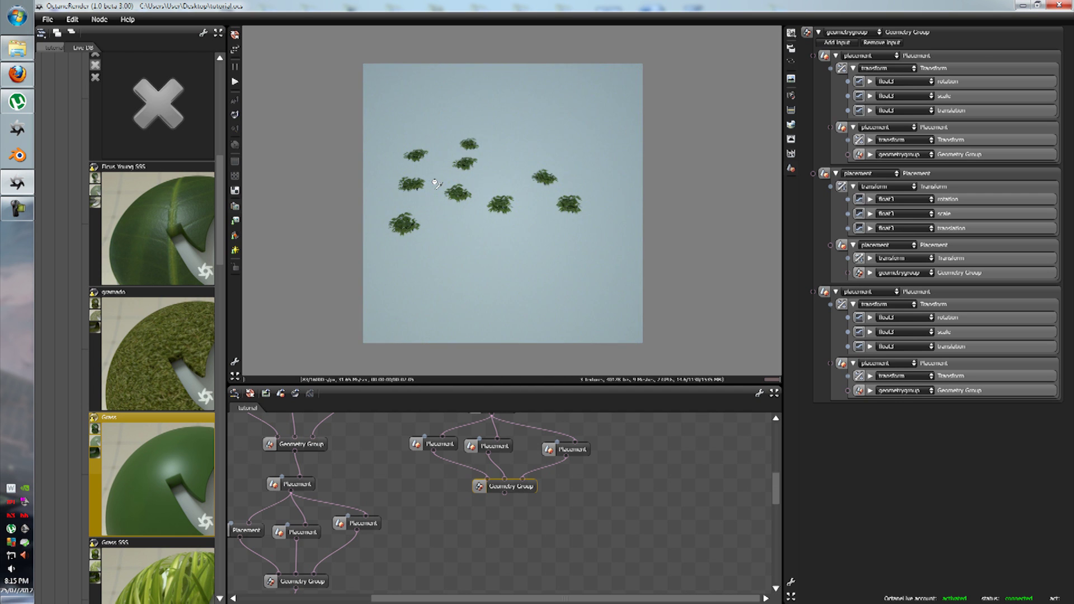
Move the fern's final geometry group node up the graph to just below the calathea geometry group
scroll(535, 518, "down", 2)
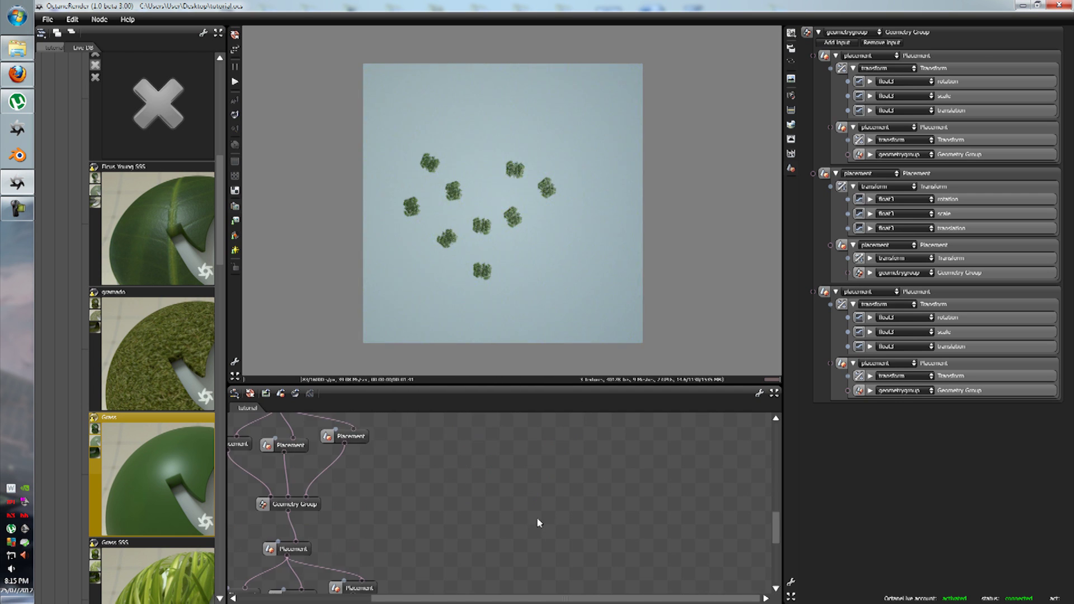
scroll(529, 496, "down", 7)
left_click(312, 576)
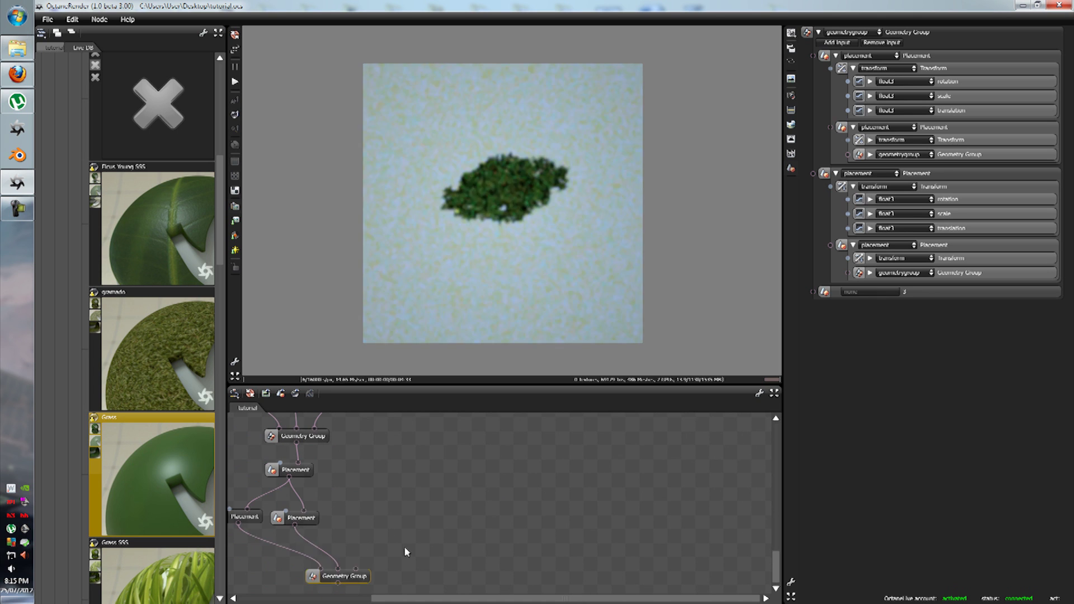
left_click_drag(340, 575, 492, 420)
scroll(497, 504, "up", 7)
scroll(484, 551, "down", 2)
left_click_drag(499, 581, 541, 465)
scroll(525, 464, "up", 2)
scroll(540, 465, "up", 7)
Connect the calathea geometry group to the free third input of the moved group and preview both plants together
left_click_drag(500, 495, 543, 578)
scroll(562, 563, "down", 1)
left_click(546, 557)
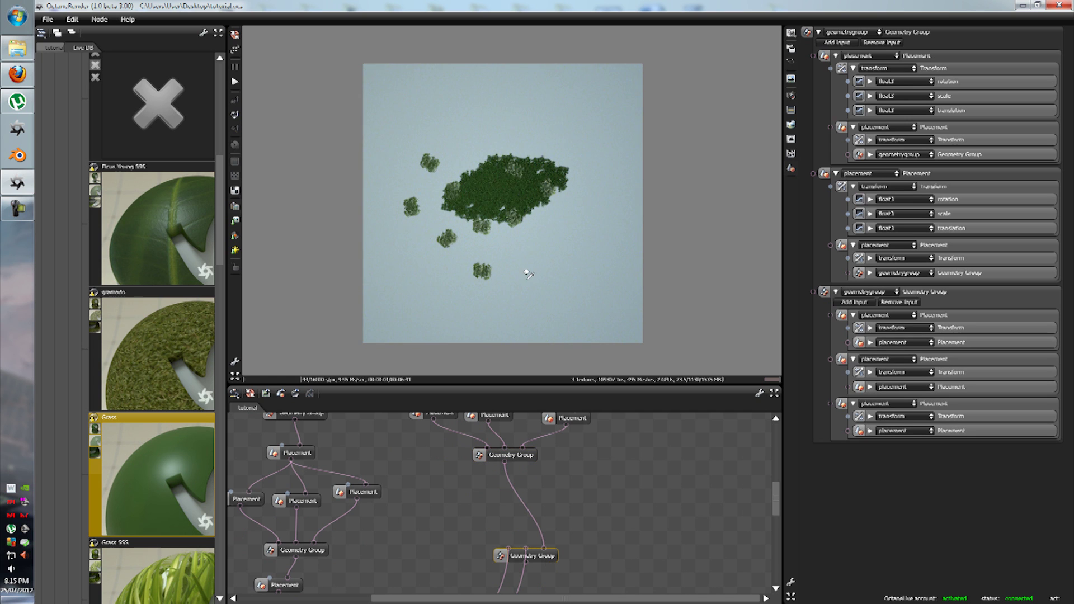
left_click_drag(510, 284, 426, 190)
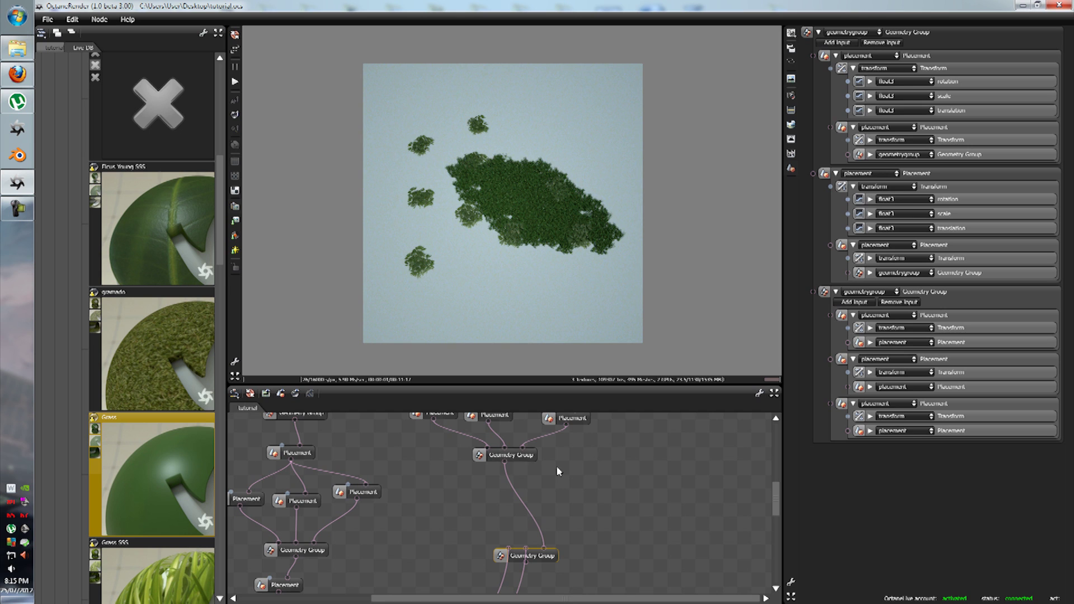
Duplicate the rightmost second-level calathea placement and put the copy between the calathea geometry group and the final geometry group
right_click(577, 420)
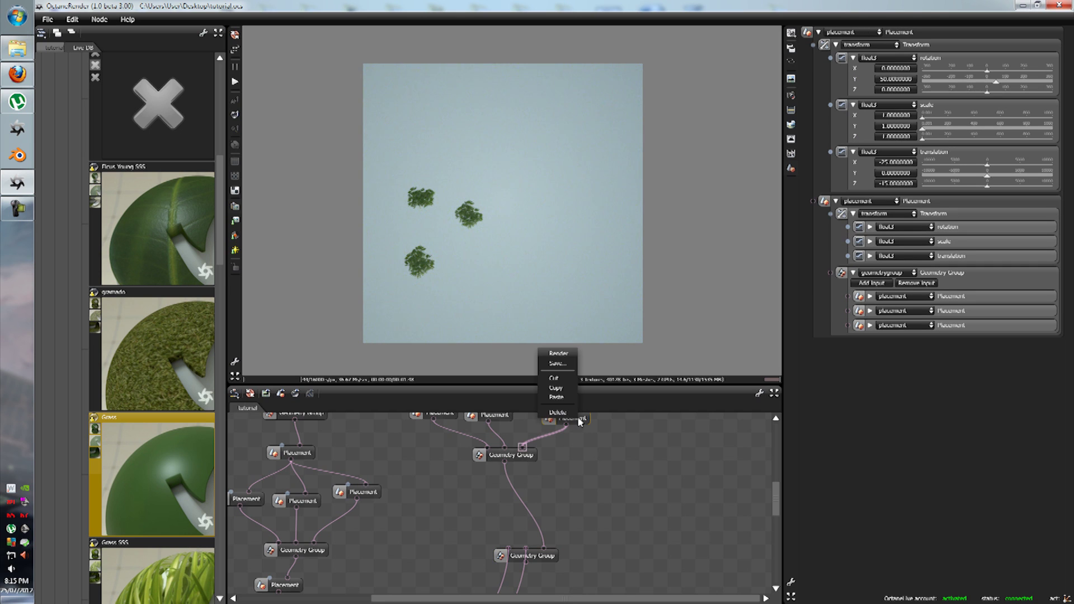
left_click(570, 388)
right_click(598, 462)
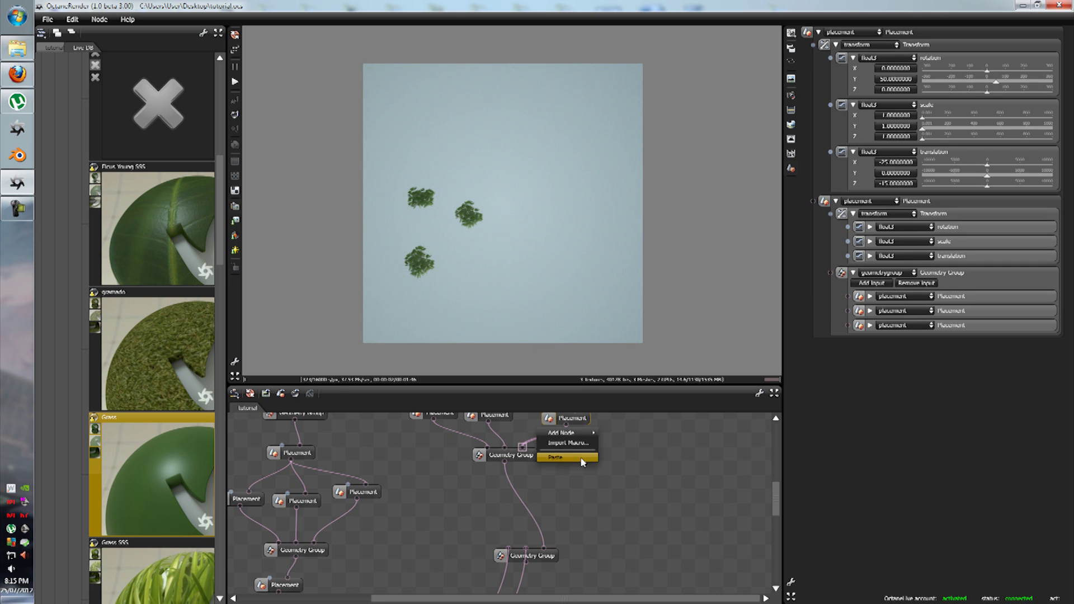
left_click(590, 457)
Route the calathea geometry group through the copied placement into the final group's third input and preview both plants together
left_click_drag(542, 551, 534, 491)
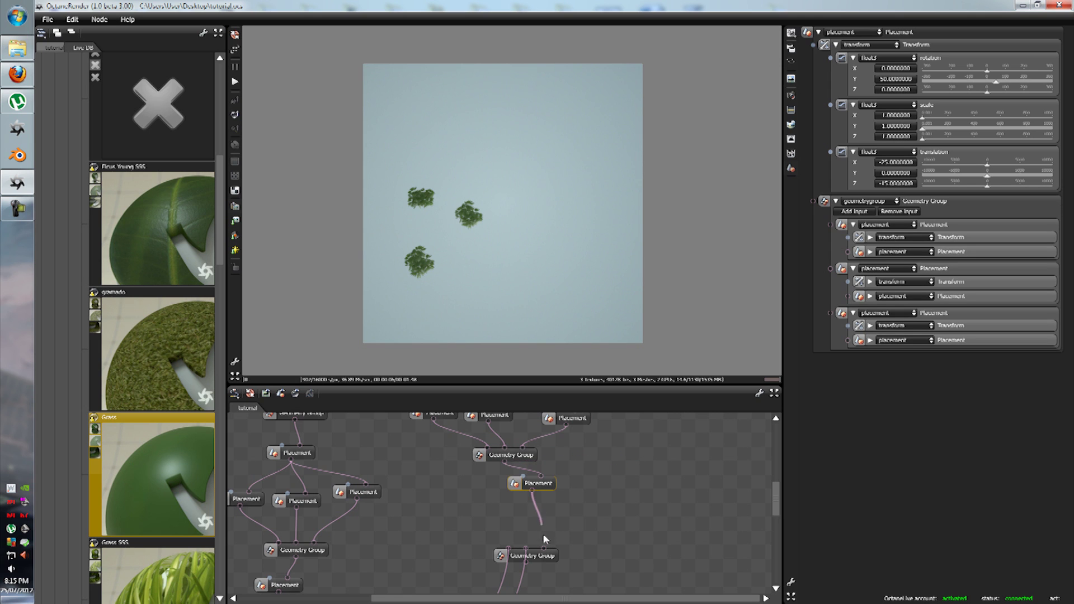
left_click(544, 552)
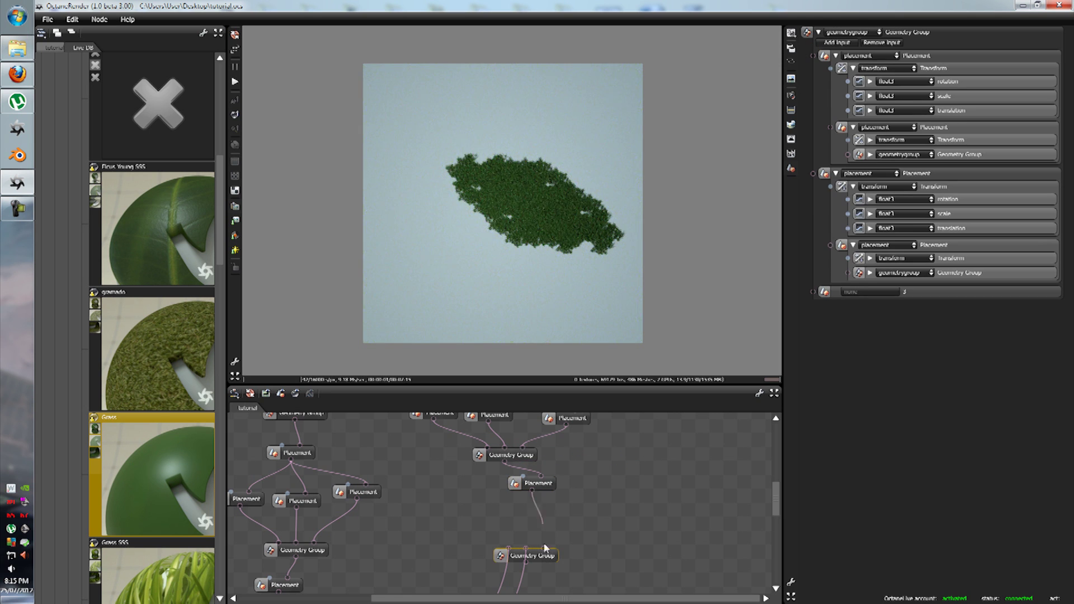
left_click_drag(545, 548, 544, 553)
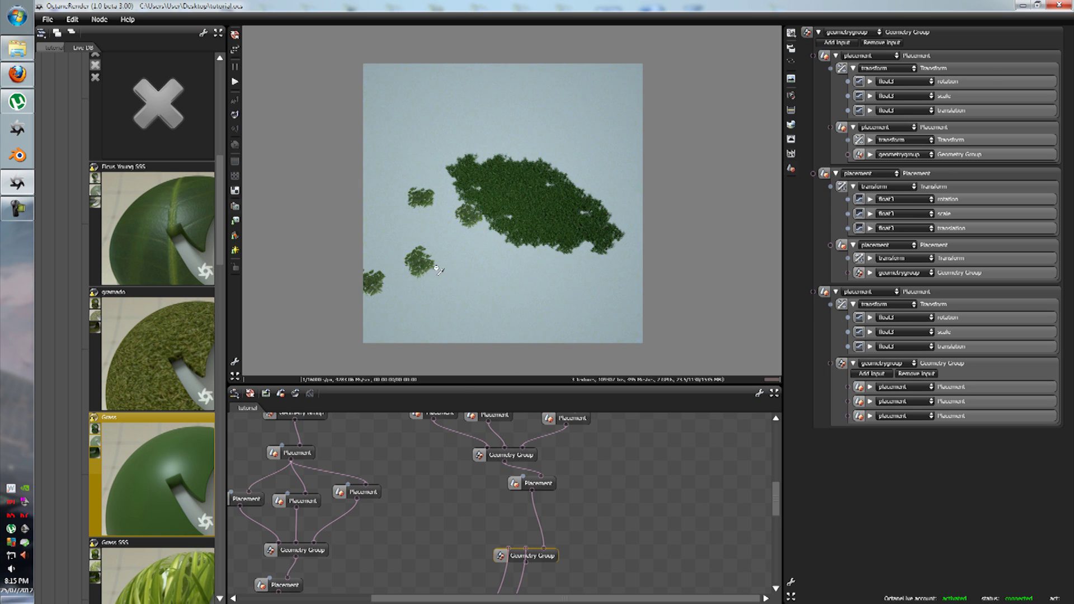
left_click_drag(438, 292, 507, 439)
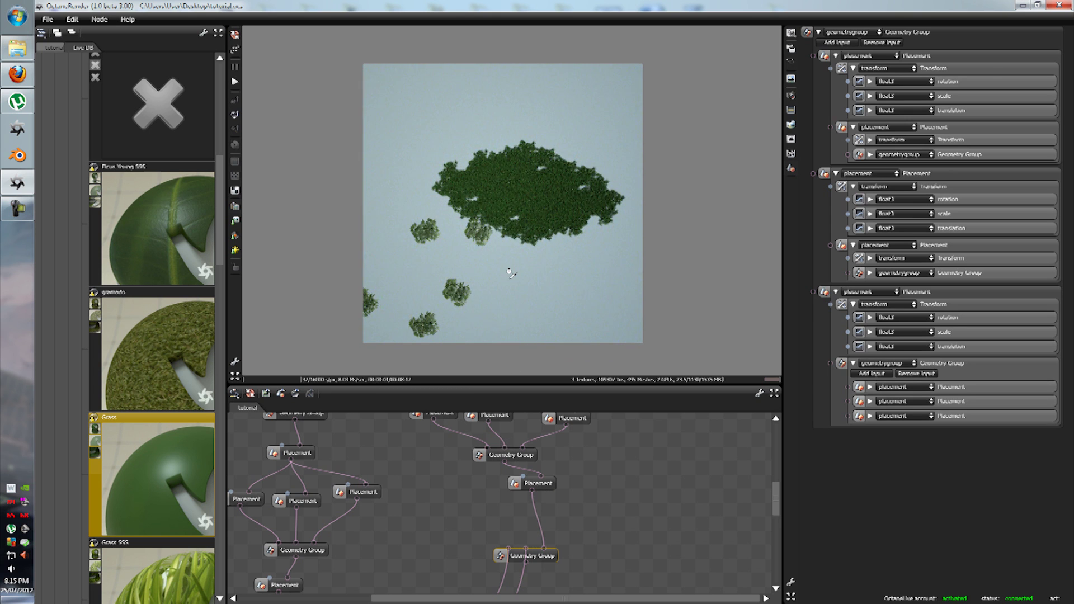
scroll(509, 272, "down", 3)
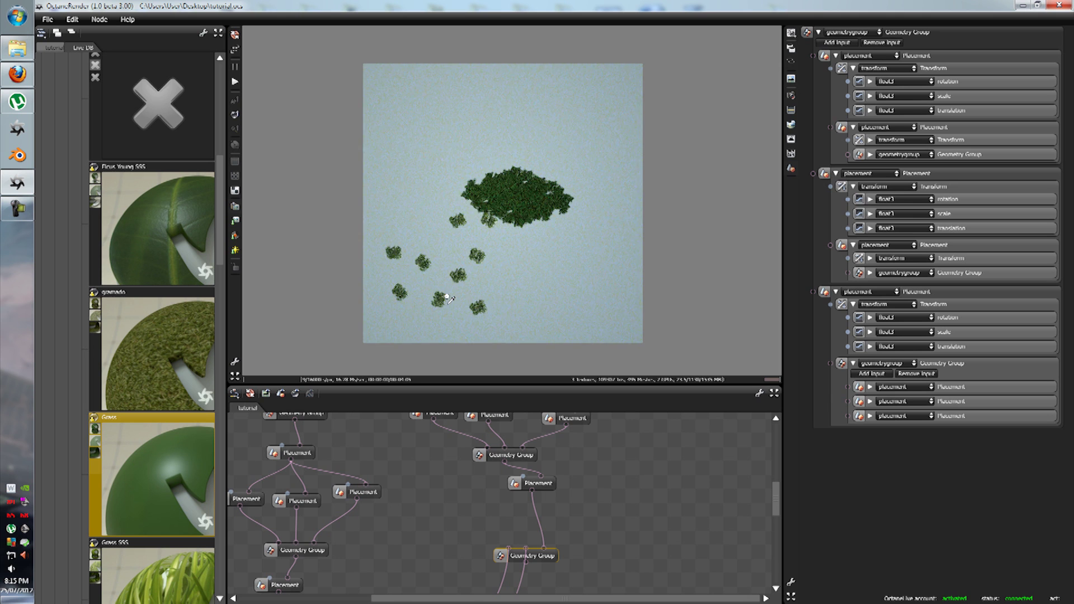
Set the new calathea placement's X translation, Z translation and Y rotation to 0, and preview the final geometry group
left_click(546, 490)
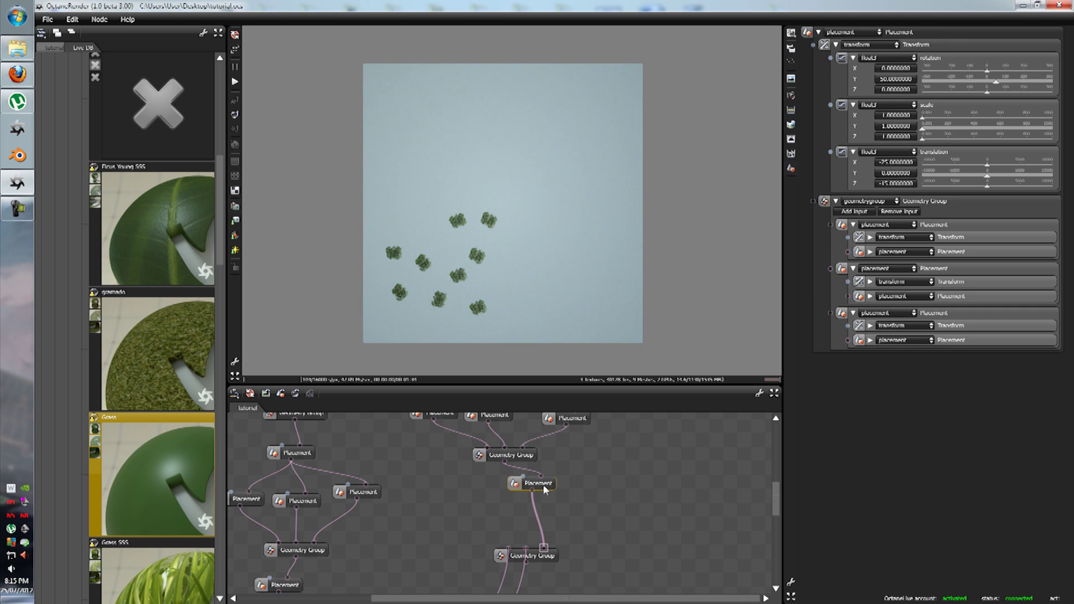
double_click(895, 162)
type("0")
key("Return")
double_click(896, 182)
type("0")
key("Return")
double_click(895, 78)
type("0")
key("Return")
left_click(551, 557)
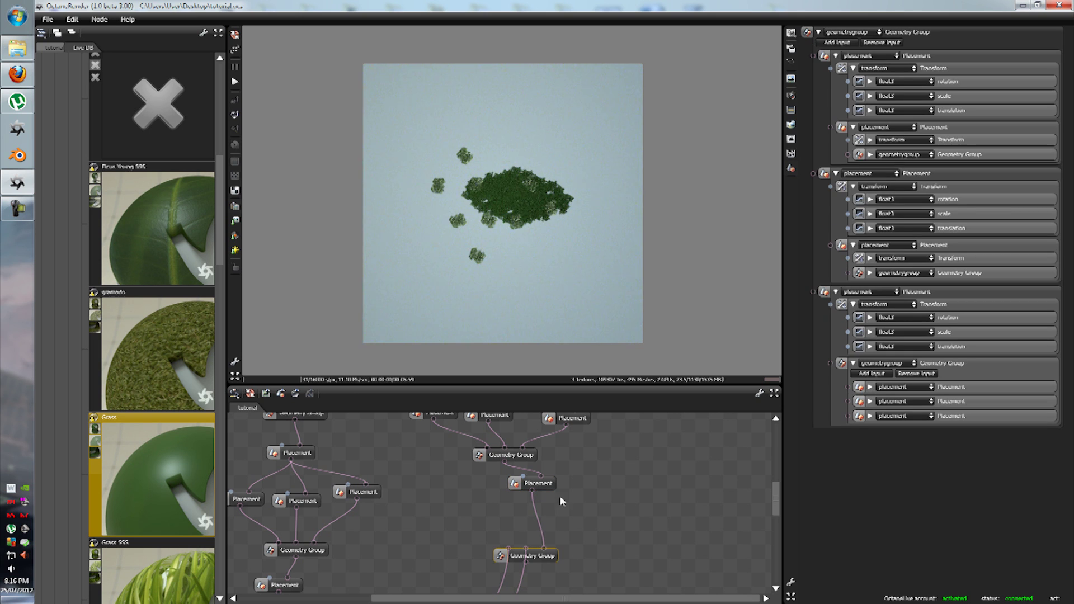
Examine the combined fern and calathea scatter from another angle and up close
mouse_move(479, 197)
left_mouse_down()
mouse_move(425, 67)
mouse_move(489, 152)
mouse_move(423, 159)
mouse_move(533, 469)
mouse_move(519, 482)
mouse_move(531, 482)
left_mouse_up()
scroll(551, 271, "down", 1)
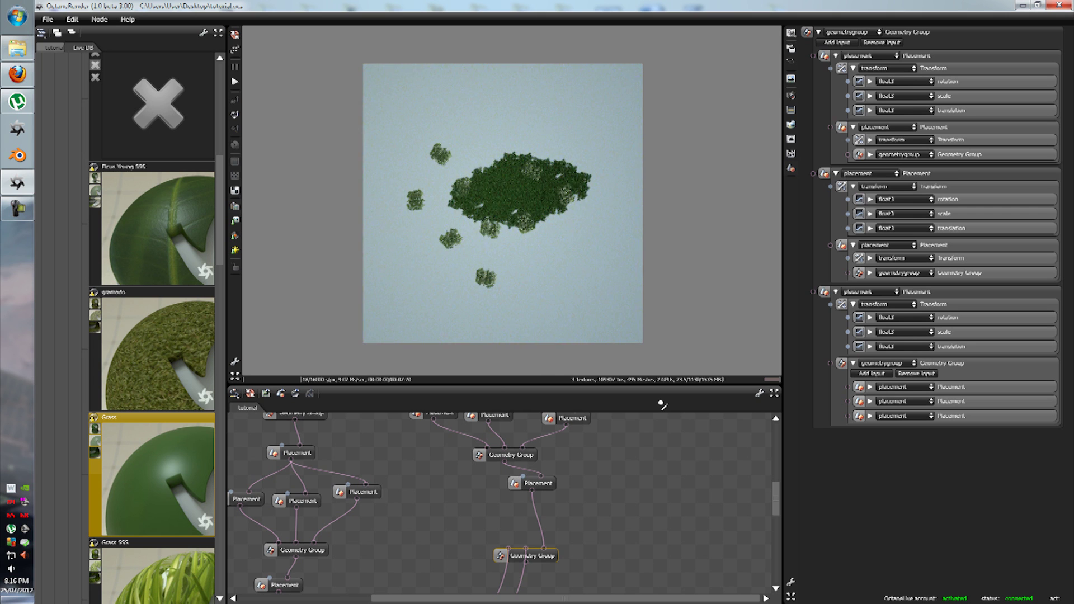
left_click_drag(780, 503, 783, 477)
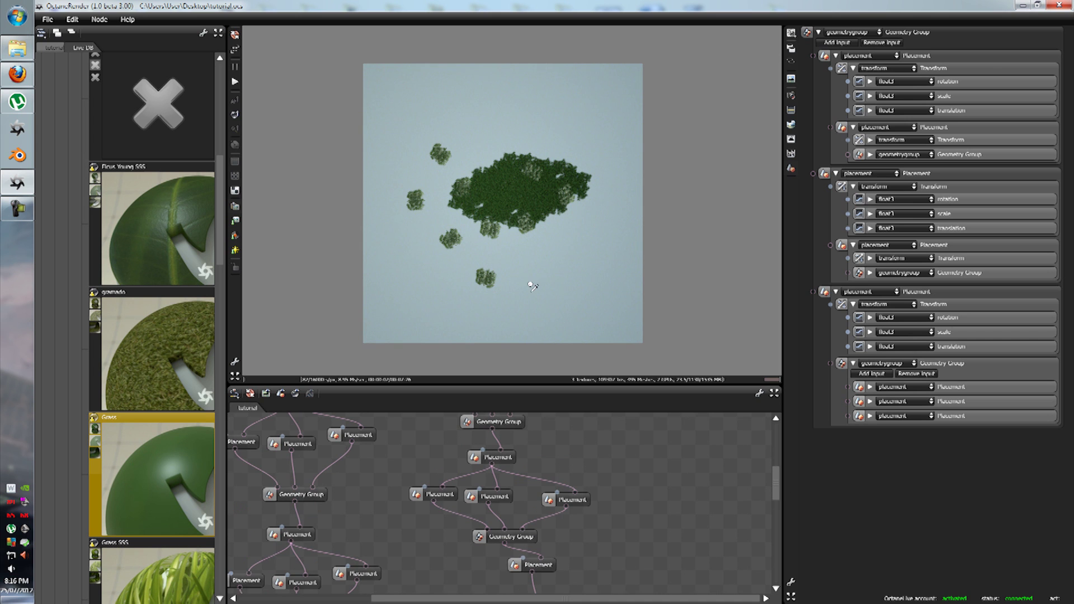
scroll(505, 260, "up", 3)
scroll(486, 264, "up", 3)
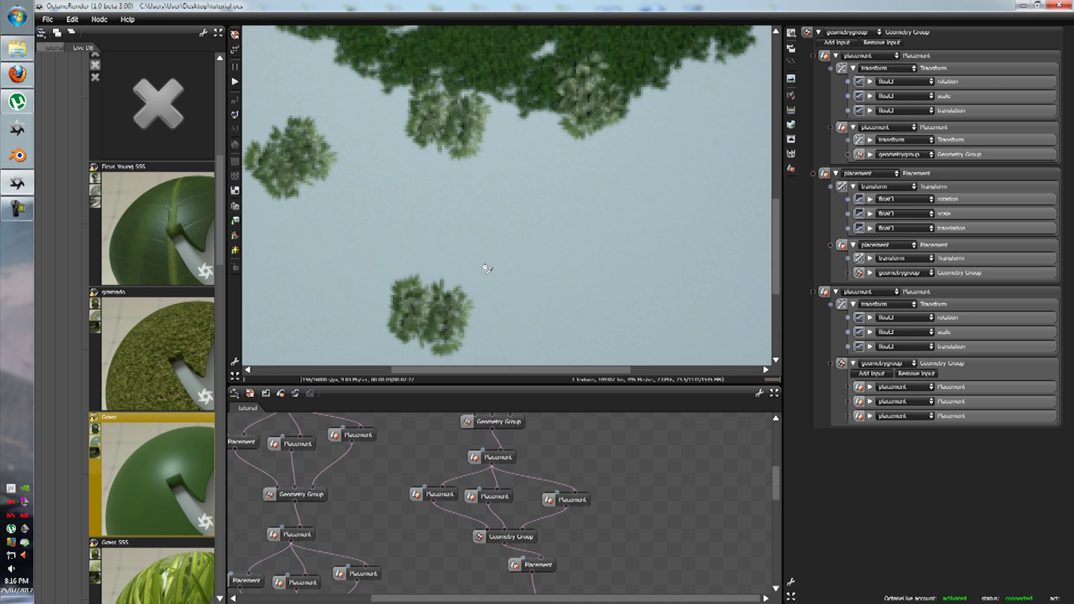
scroll(485, 267, "down", 6)
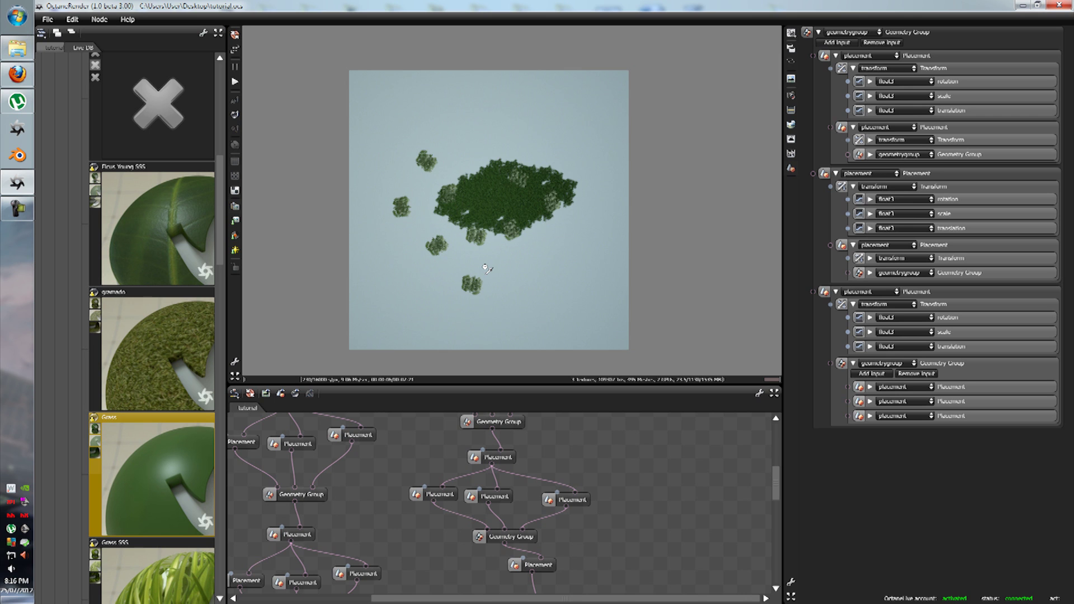
Set the X translation of the left first-level calathea placement to 3
mouse_move(775, 481)
left_mouse_down()
mouse_move(774, 460)
mouse_move(775, 479)
left_mouse_up()
left_click(450, 506)
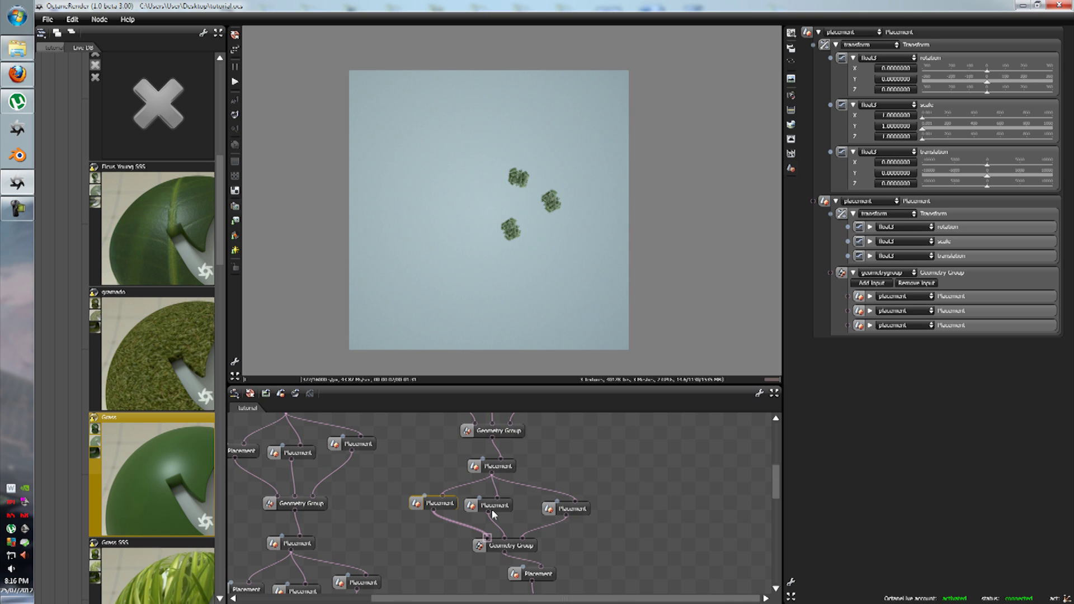
scroll(563, 498, "up", 2)
scroll(560, 494, "up", 4)
left_click(447, 466)
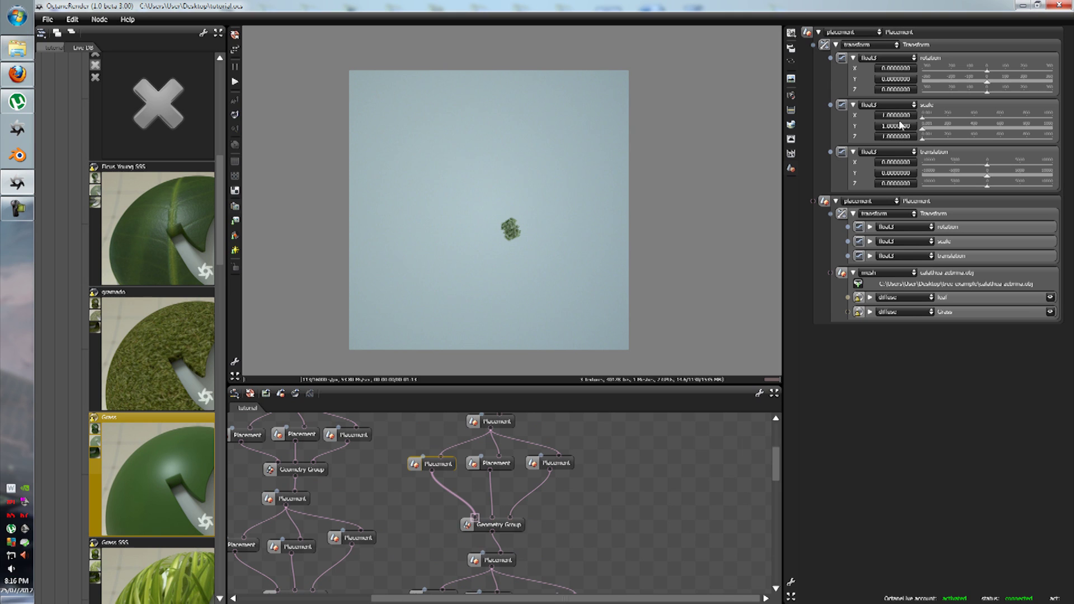
double_click(900, 163)
type("2")
key("Return")
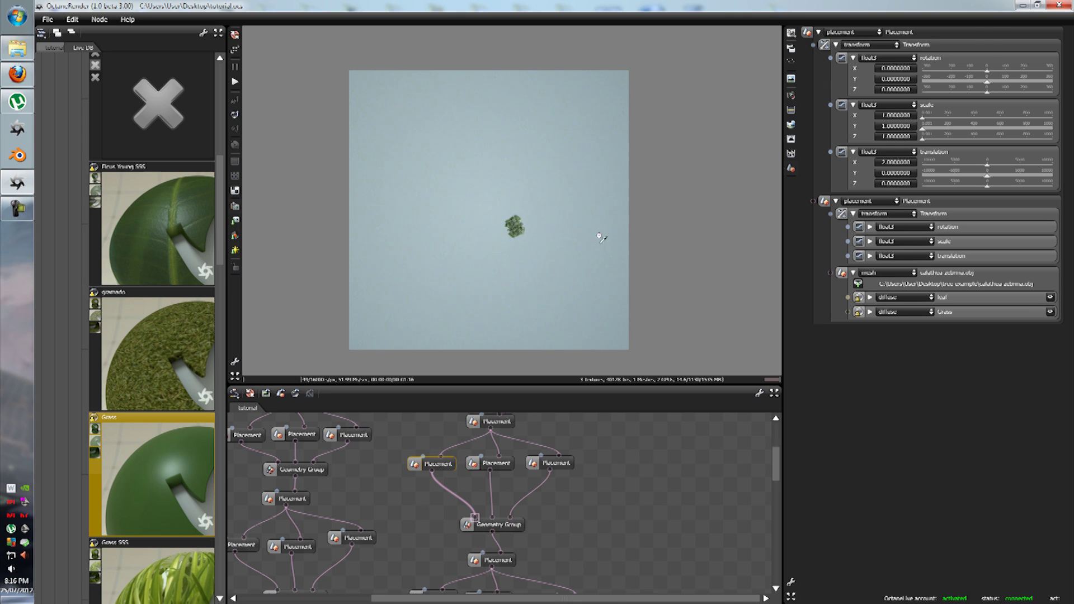
double_click(893, 163)
type("1")
key("Return")
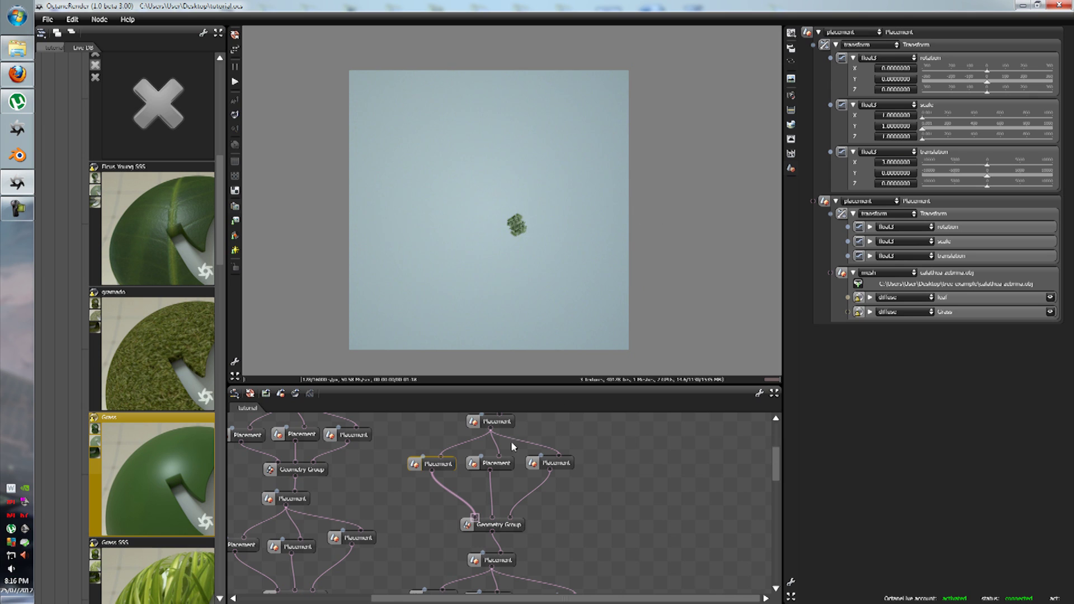
Try an X translation of 5 on the middle first-level calathea placement and preview its geometry group
left_click(508, 462)
double_click(894, 162)
type("-")
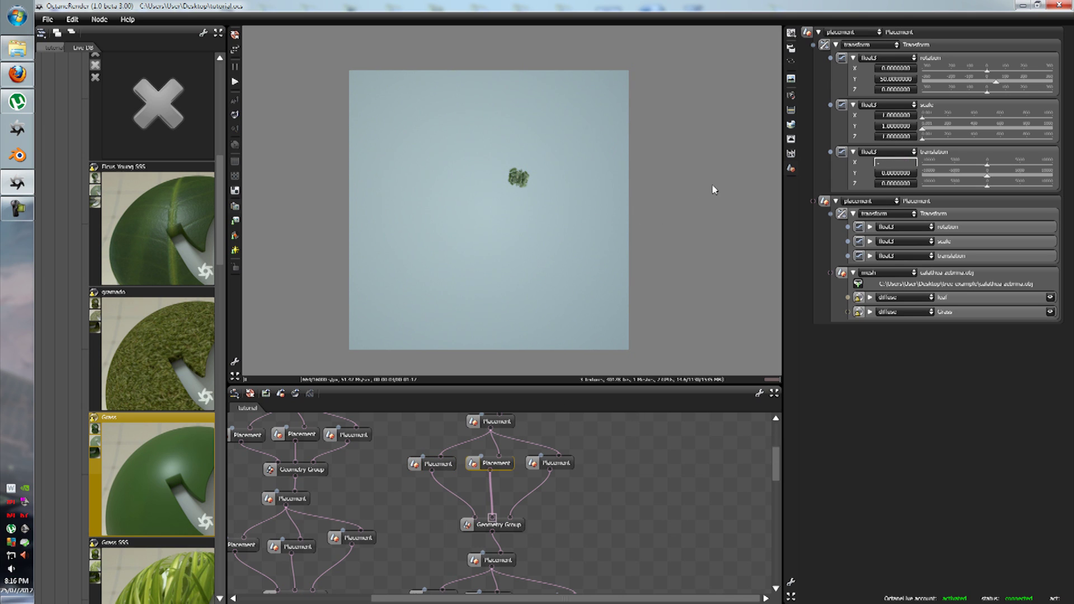
key("Return")
double_click(893, 163)
type("5")
key("Return")
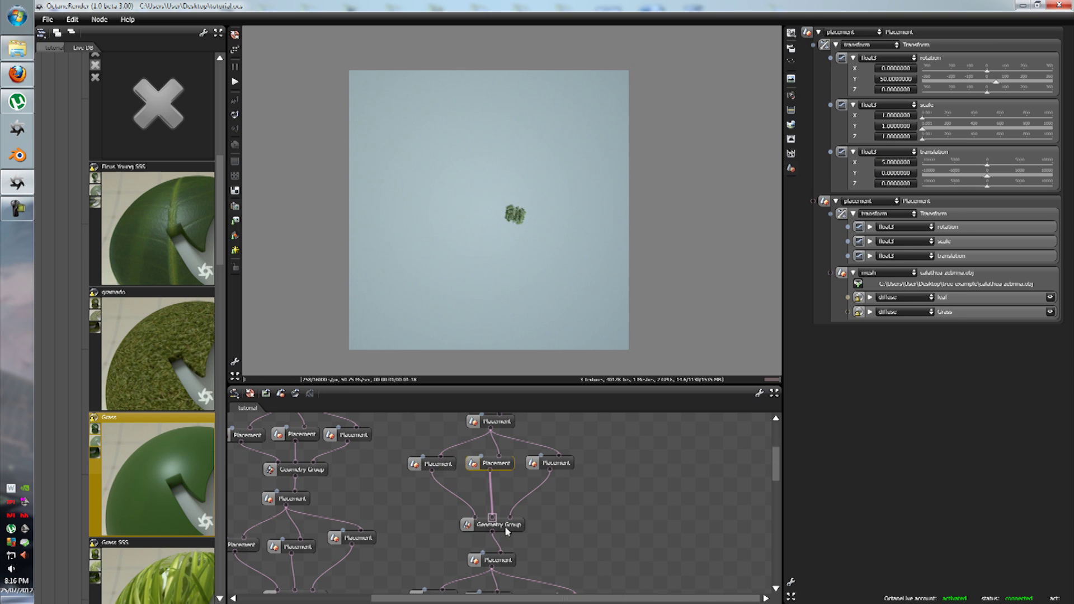
left_click(509, 526)
Set the middle first-level calathea placement's X translation to 10 and check the spacing in its geometry group
left_click(495, 466)
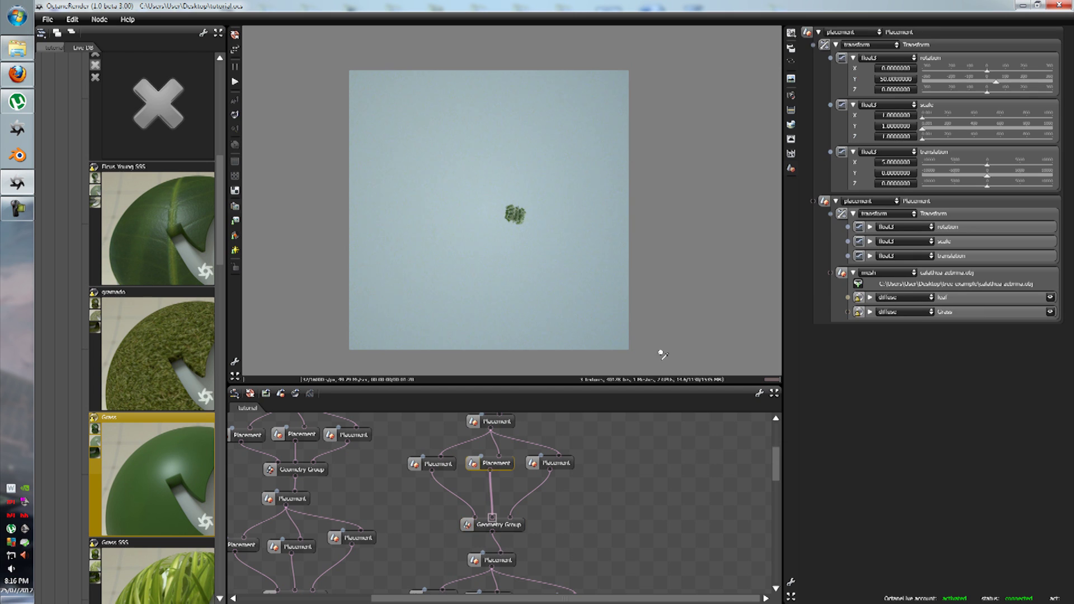
double_click(897, 164)
type("8")
key("Return")
left_click(498, 528)
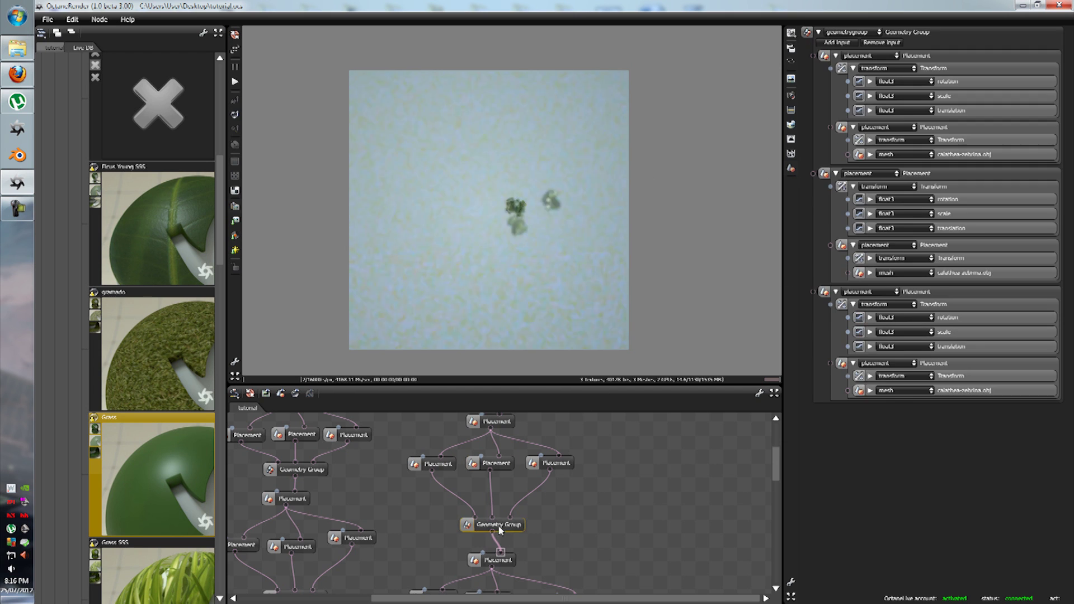
left_click(498, 467)
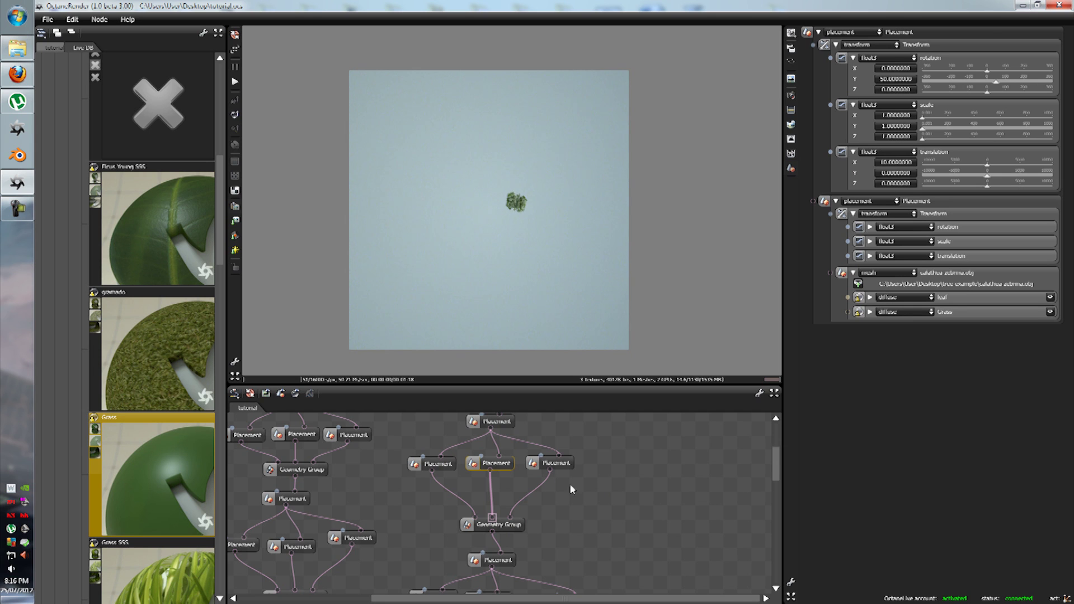
left_click(516, 524)
Set the right first-level calathea placement's X translation to 15 and preview the three-plant cluster
left_click(554, 463)
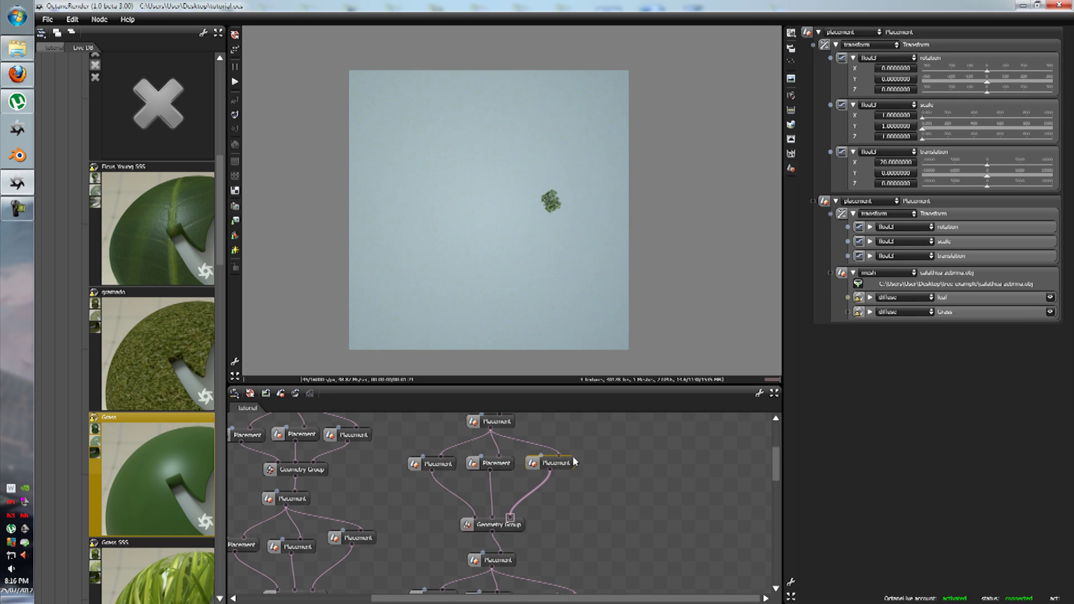
double_click(893, 163)
key("Return")
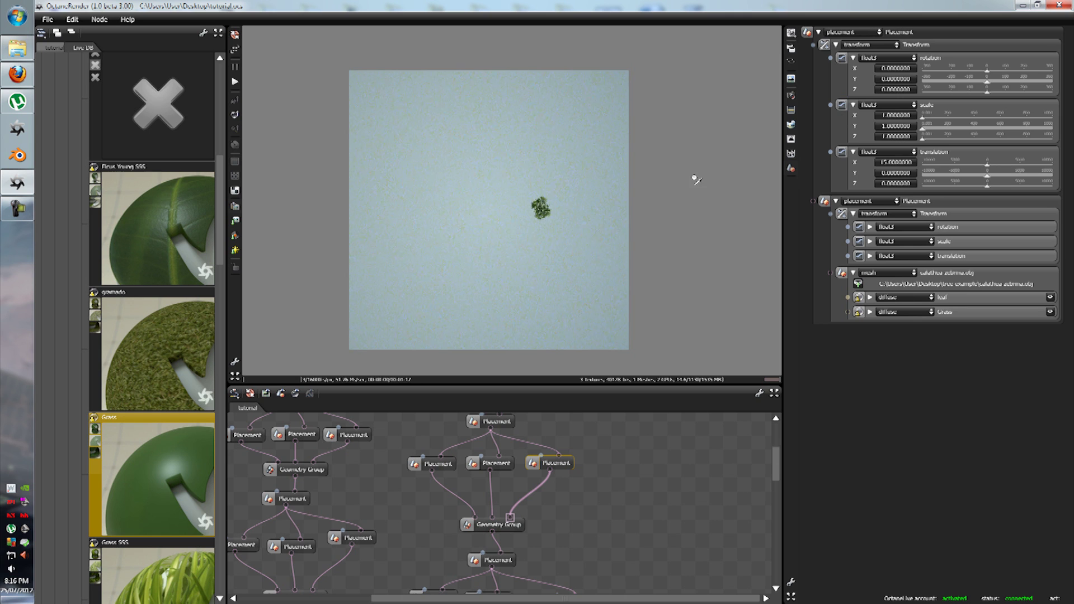
left_click(507, 528)
Preview the left and middle second-level calathea placements and the final geometry group with both plants
scroll(506, 524, "down", 3)
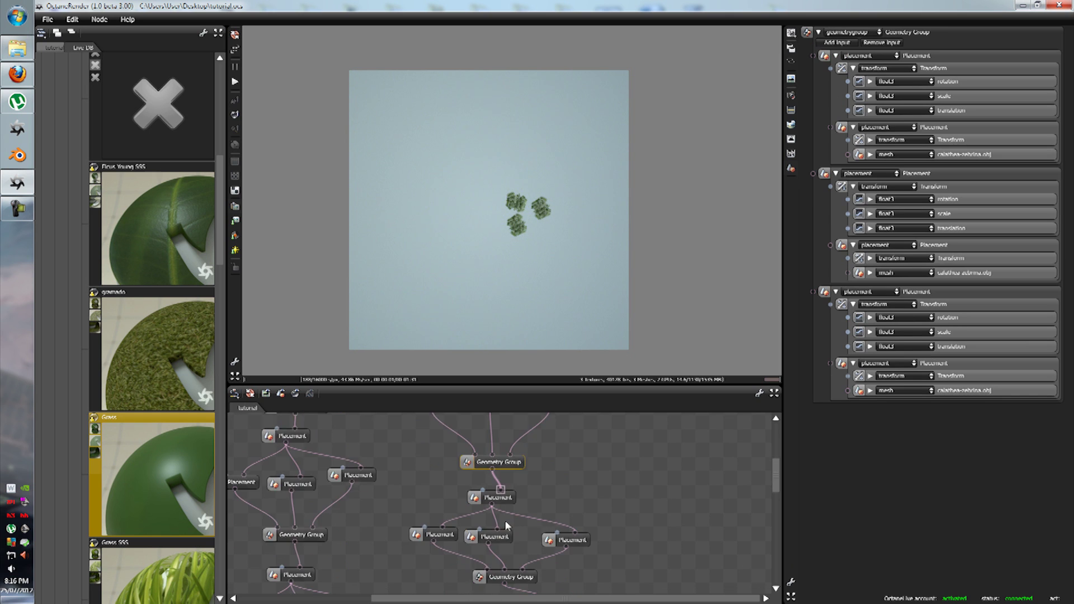
left_click(442, 504)
left_click(491, 506)
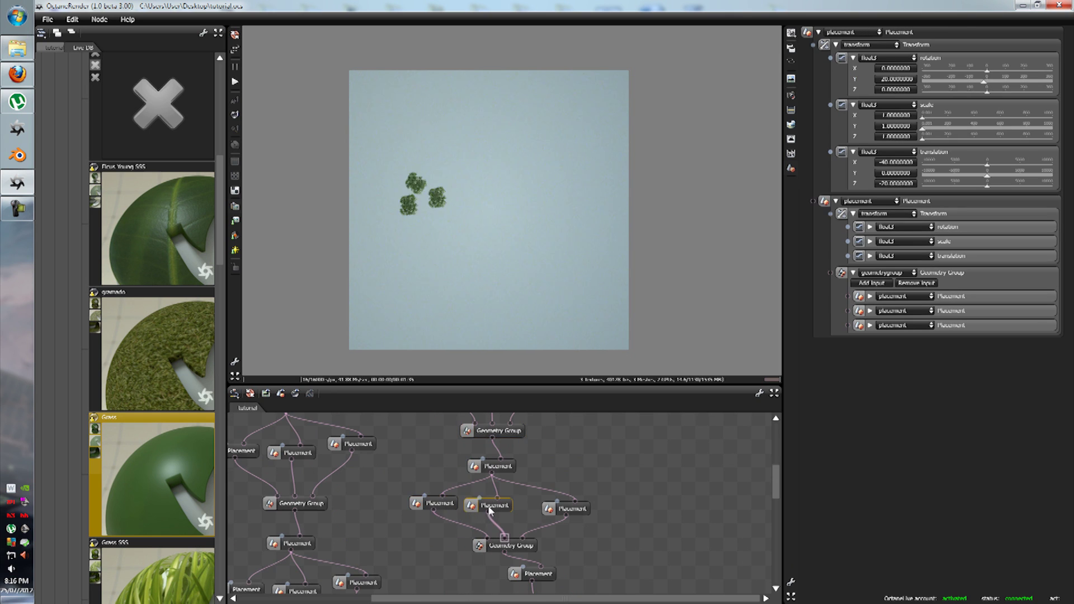
scroll(530, 522, "down", 4)
scroll(532, 528, "down", 1)
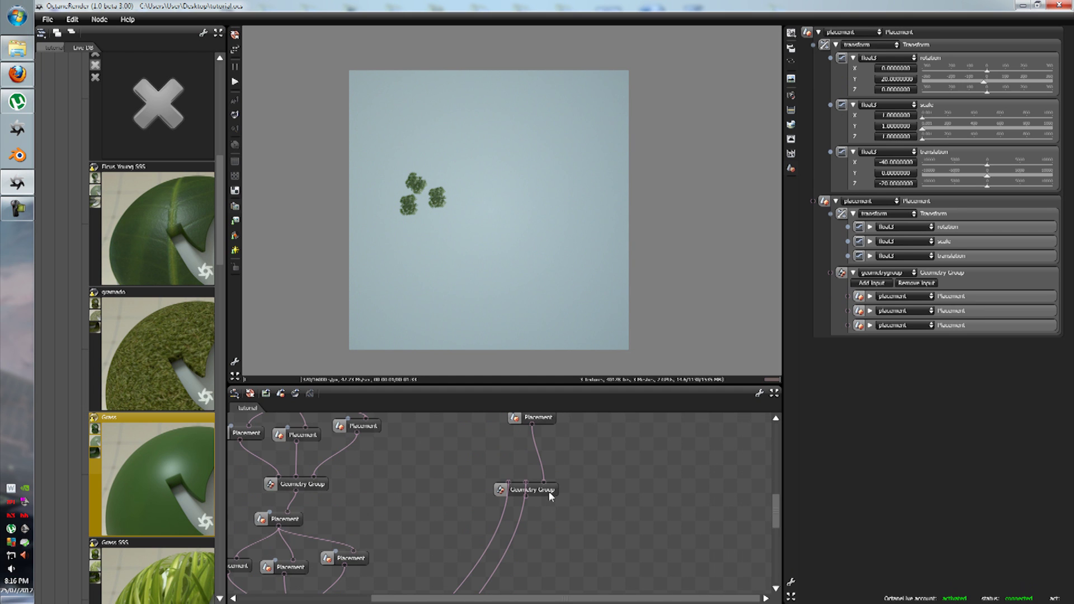
left_click(548, 491)
Set the middle second-level calathea placement's X translation to -20 and preview the combined plants
scroll(589, 480, "up", 3)
scroll(592, 485, "up", 1)
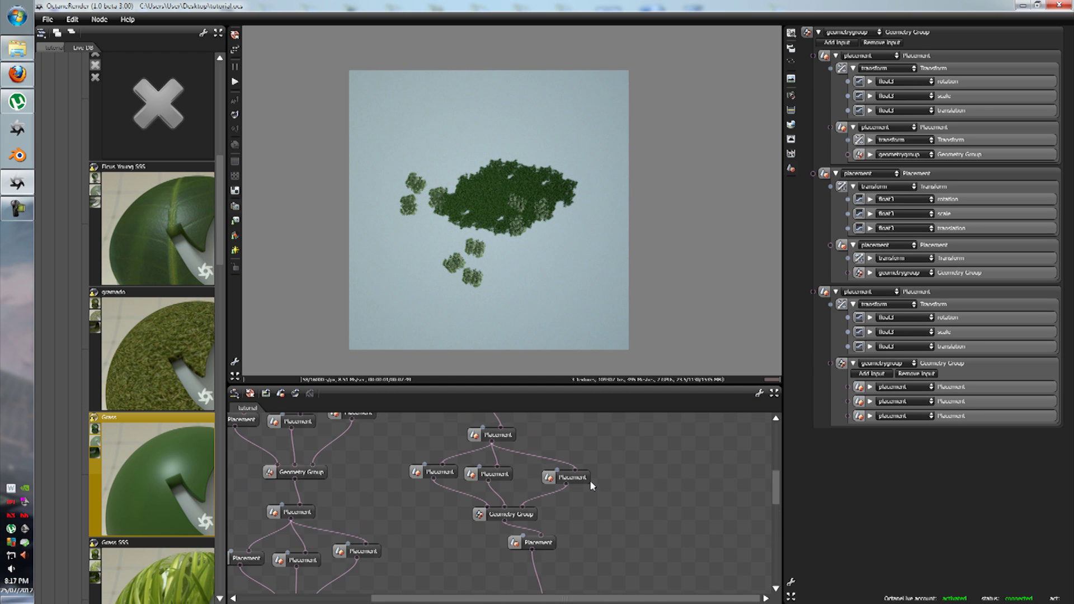
left_click(492, 474)
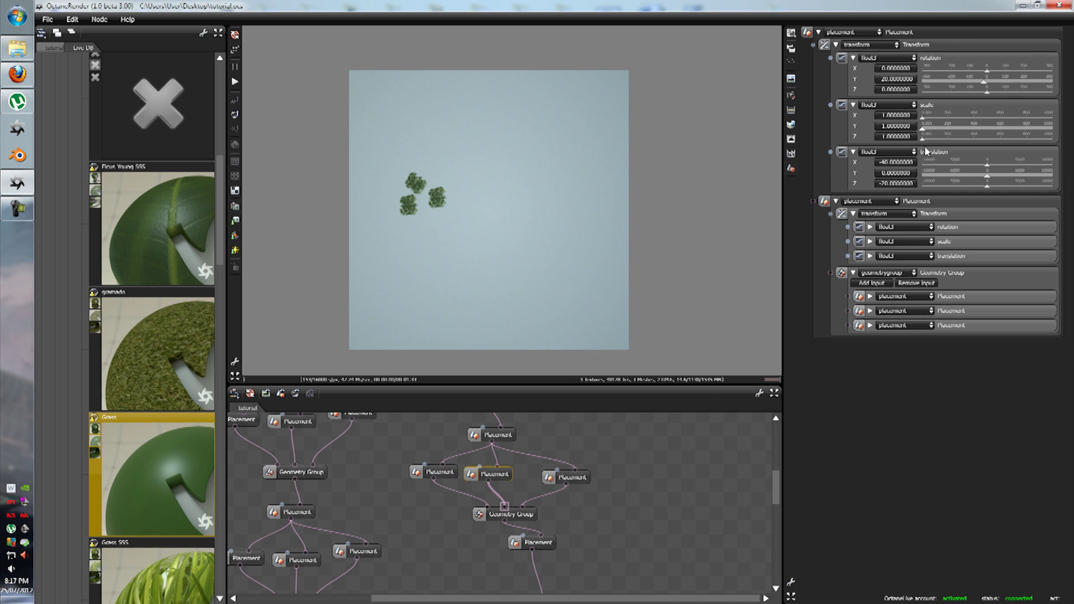
double_click(897, 162)
type("-20")
key("Return")
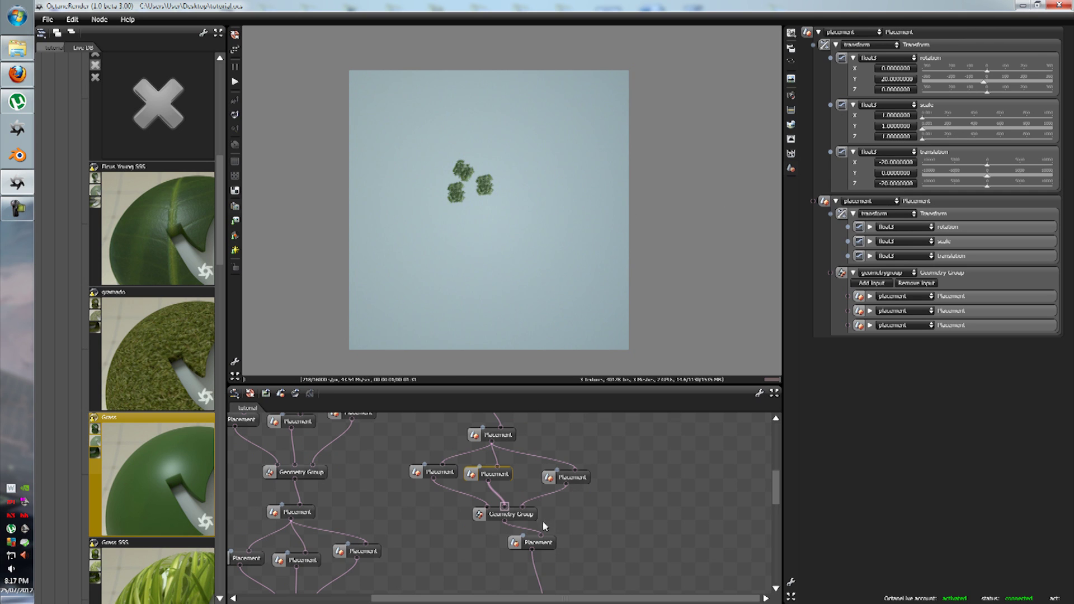
left_click(514, 515)
scroll(581, 479, "down", 3)
left_click(540, 528)
left_click(541, 523)
scroll(567, 513, "up", 3)
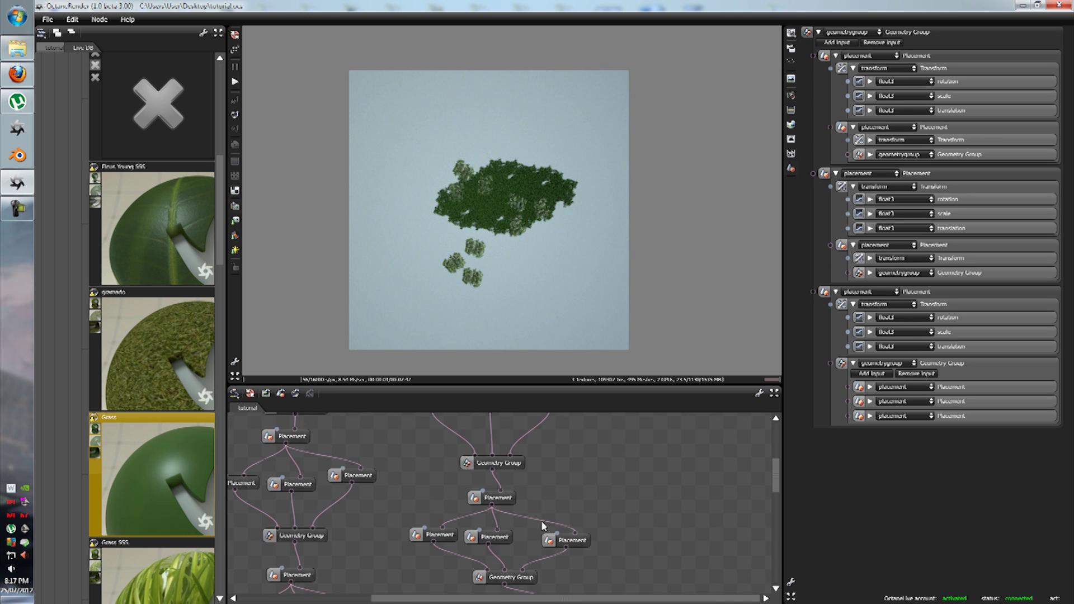
Set the middle second-level calathea placement's Z translation to -15 and preview the final geometry group
left_click(495, 538)
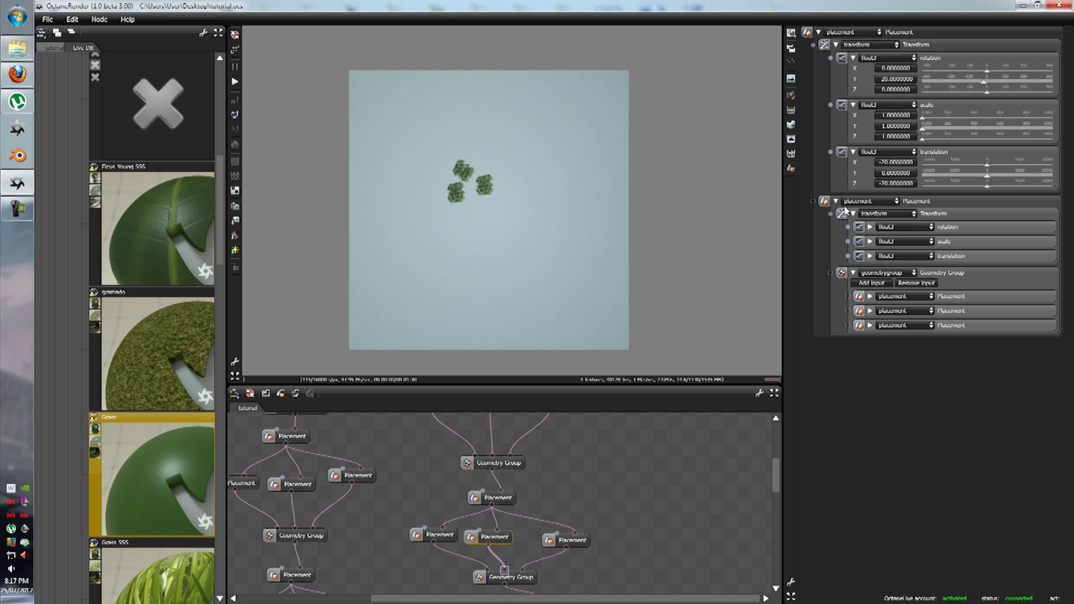
left_click(888, 162)
left_click(895, 183)
key("BackSpace")
type("-15")
key("Return")
scroll(528, 558, "down", 5)
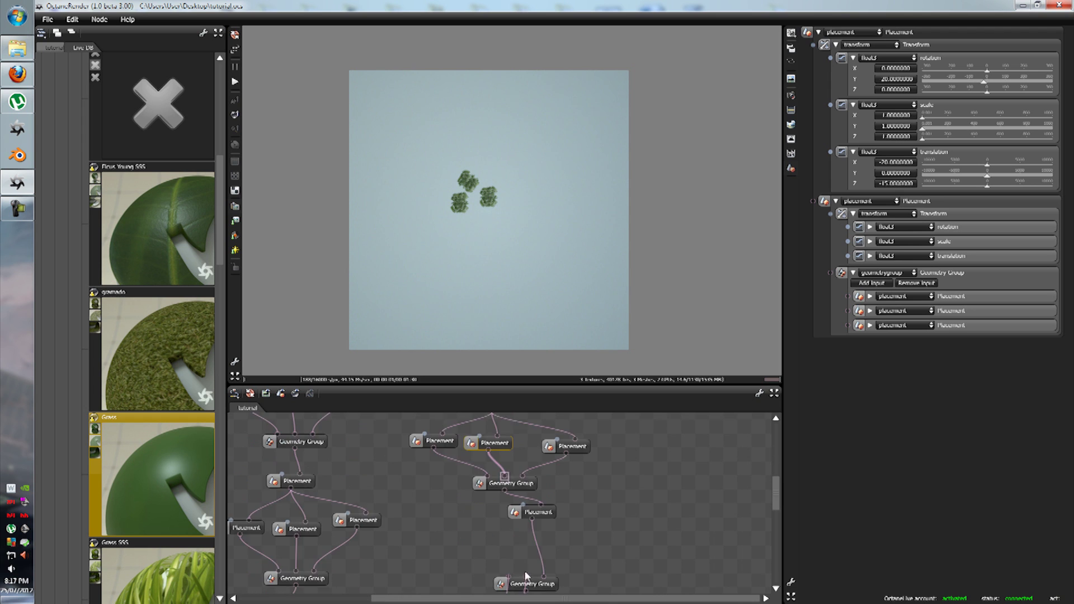
left_click(540, 550)
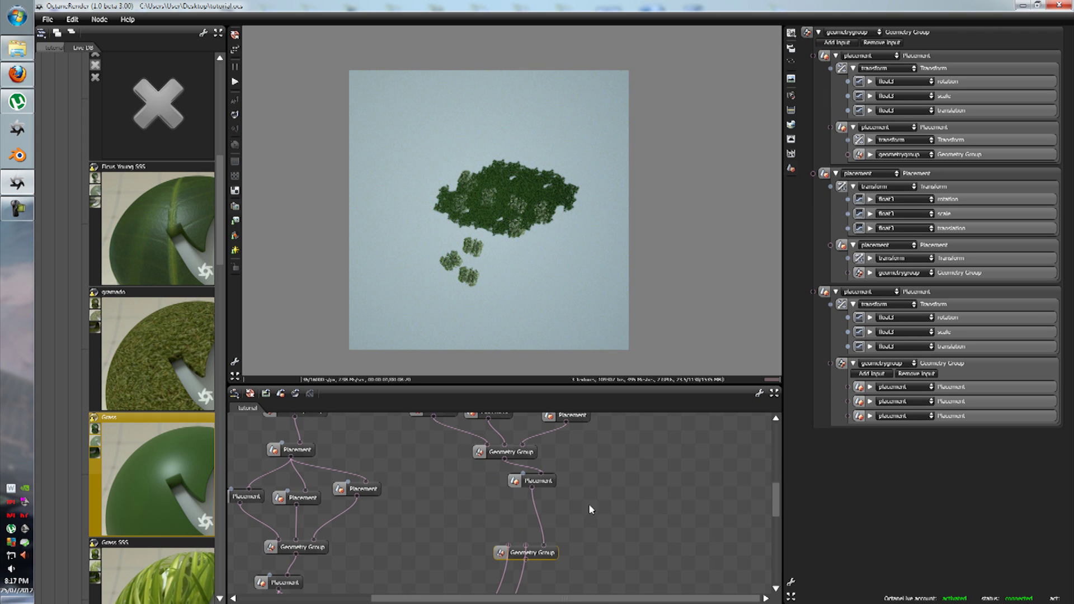
scroll(599, 507, "up", 2)
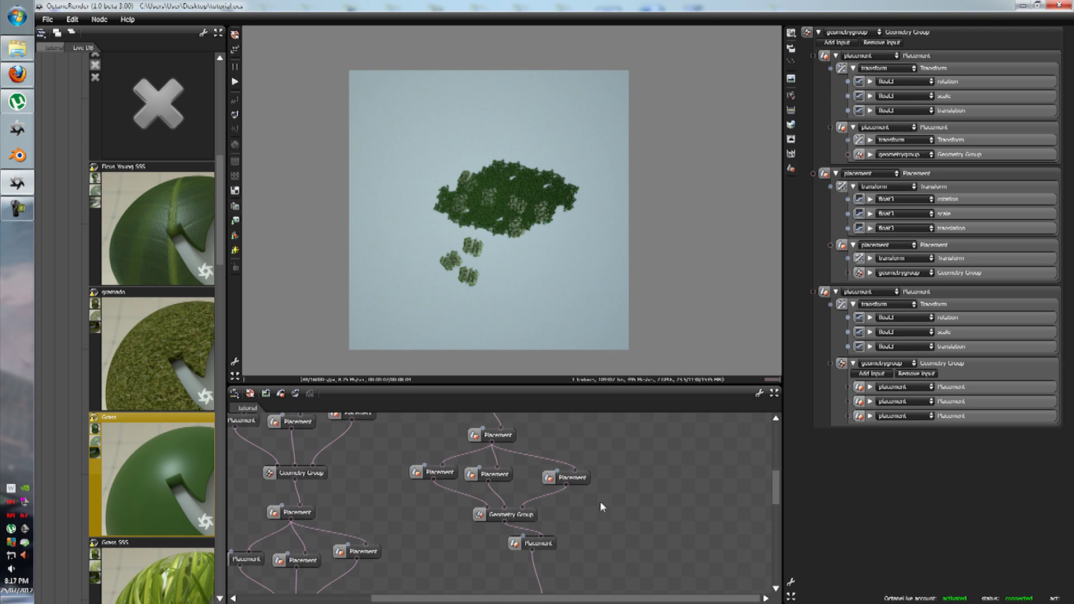
Set the right second-level calathea placement's X translation to 0
left_click(574, 482)
left_click(895, 162)
type("0000000")
key("Return")
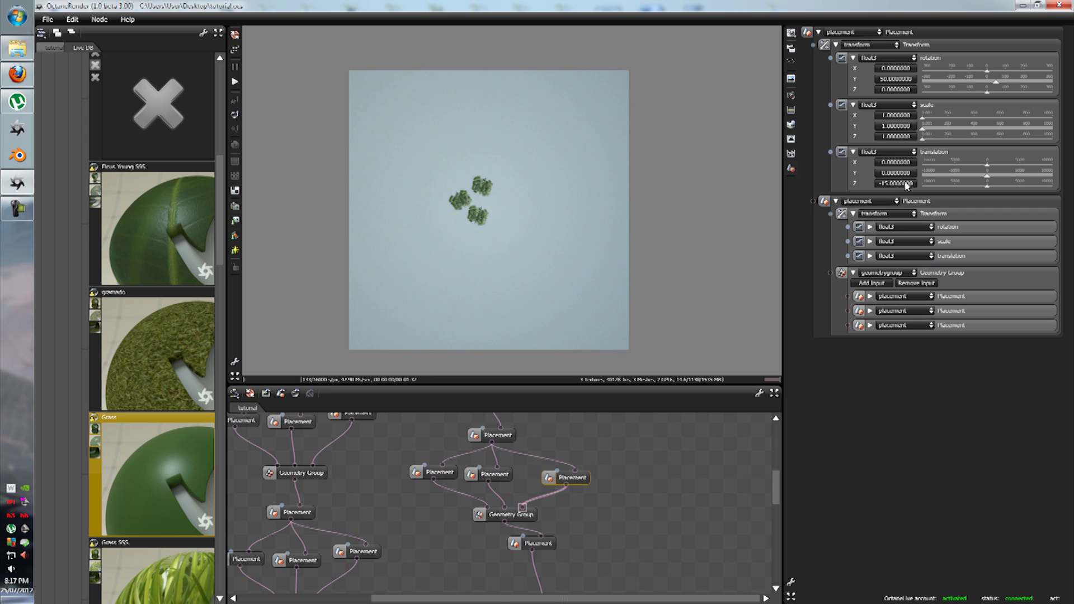
Try Z translations of -25 and 25 on the right second-level calathea placement and preview all three clusters
left_click(896, 183)
type("-25")
key("Return")
left_click(895, 183)
type("25")
key("Return")
left_click(547, 548)
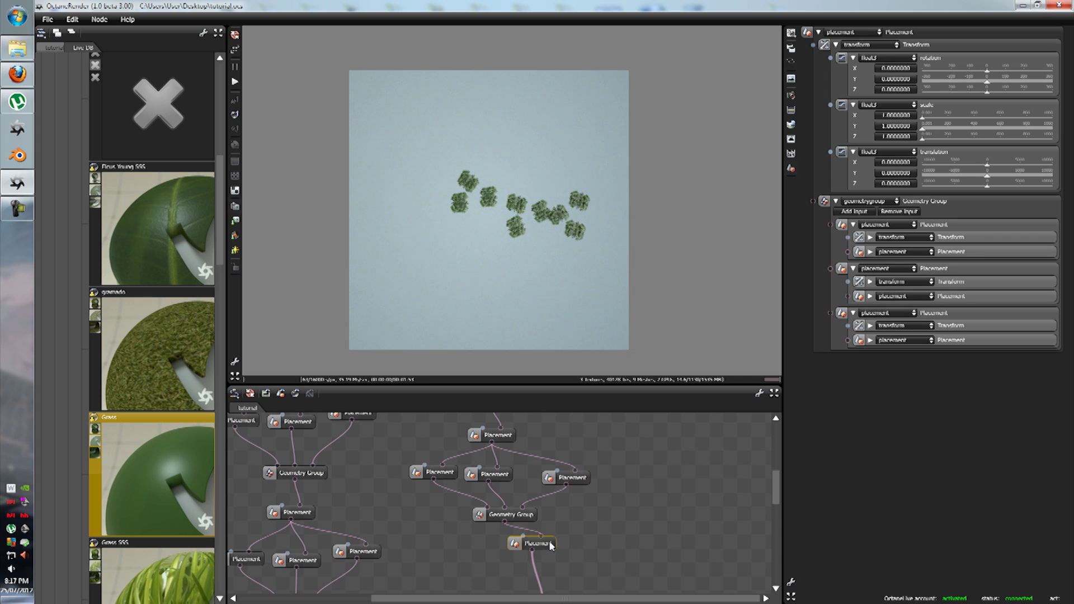
left_click(568, 477)
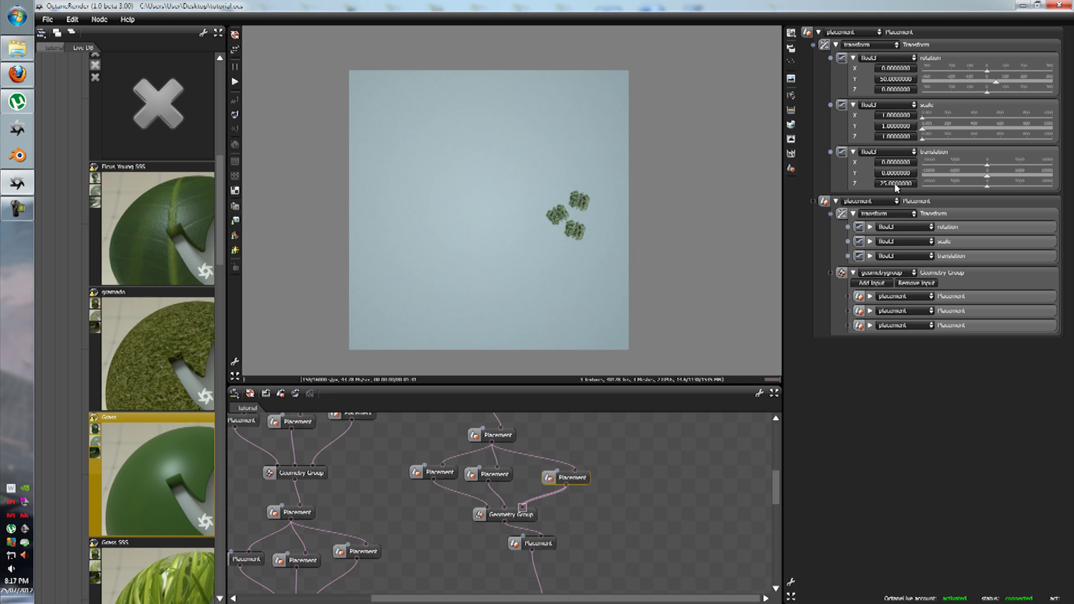
Set the right second-level calathea placement's X translation to 10 and its Z translation to 20
left_click(895, 162)
type("10")
key("Return")
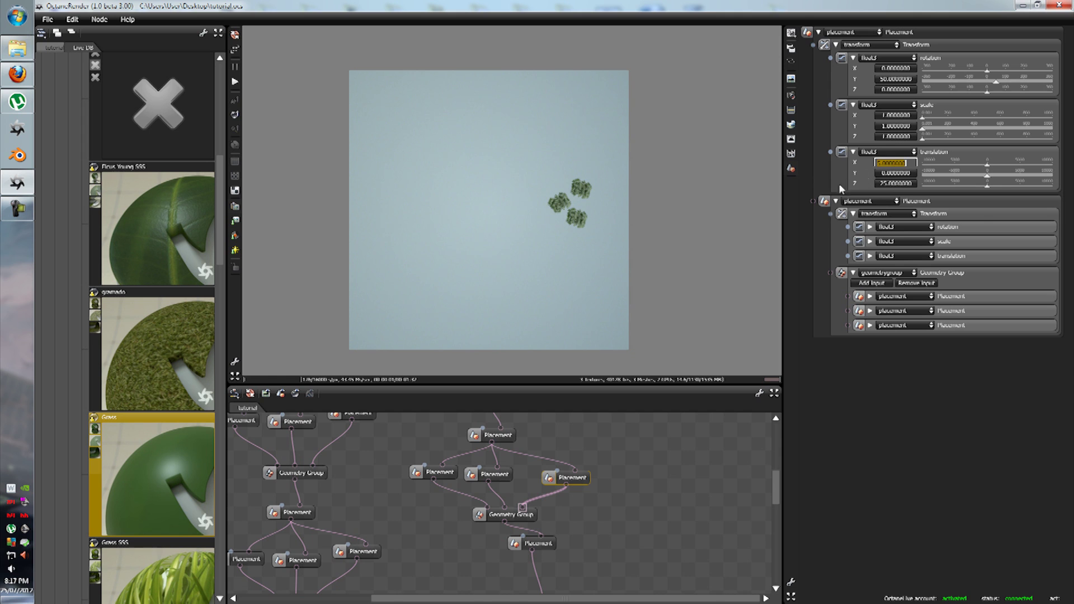
left_click(895, 184)
type("20")
key("Return")
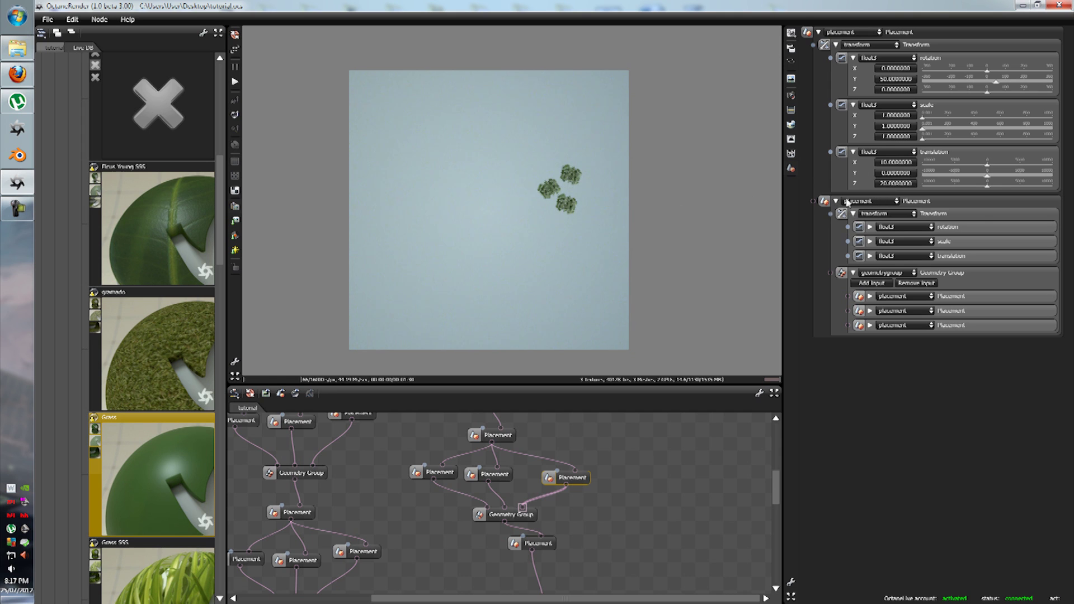
Readjust the right second-level calathea placement's Z translation and preview the final geometry group with both plants up close
left_click(538, 542)
left_click(566, 477)
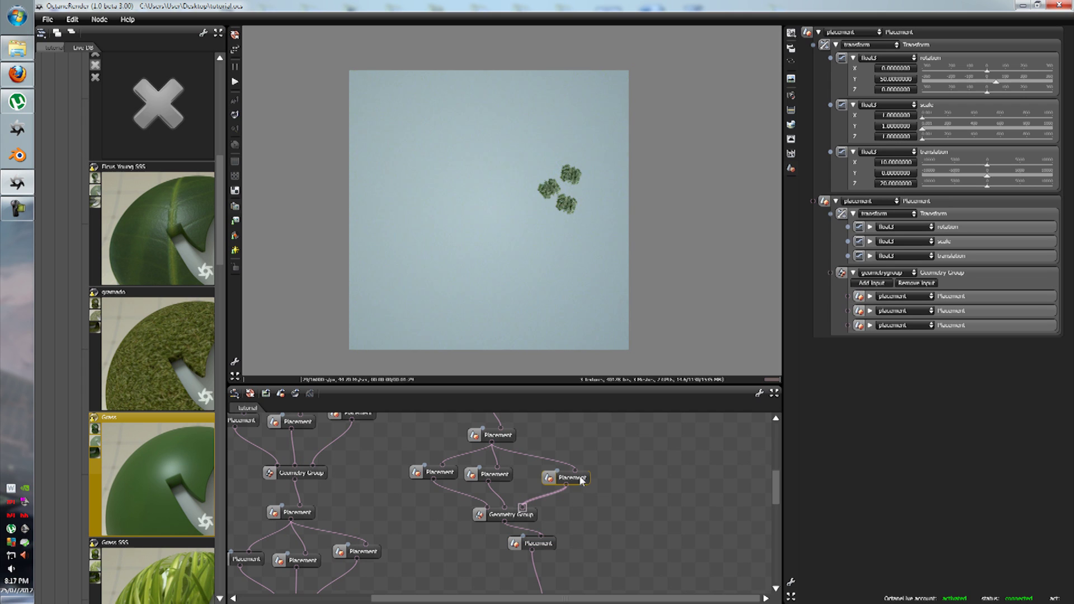
left_click(895, 184)
left_click(554, 539)
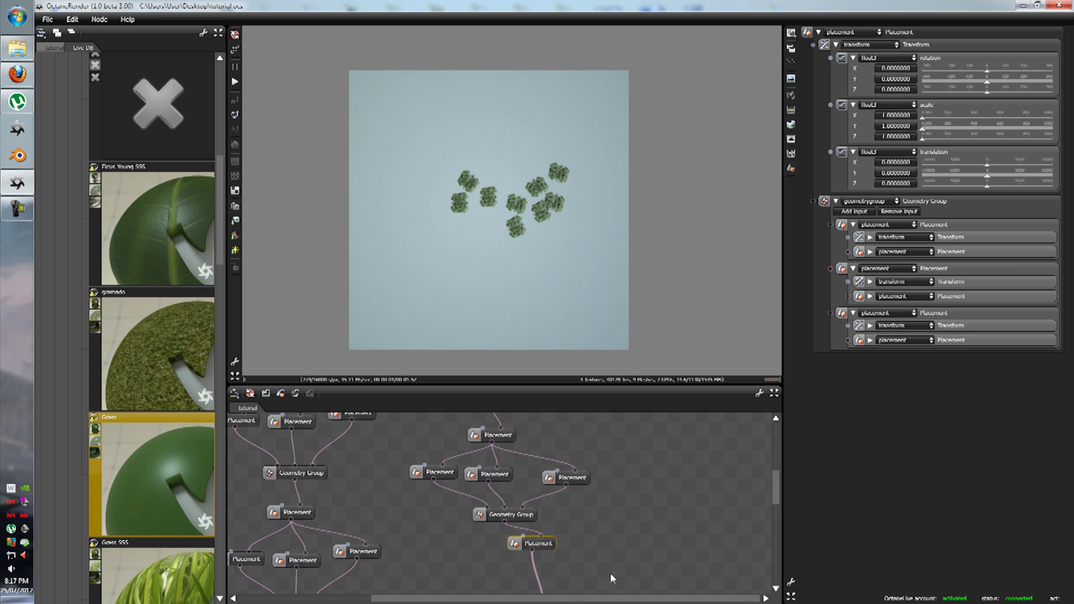
scroll(615, 554, "down", 3)
left_click(554, 522)
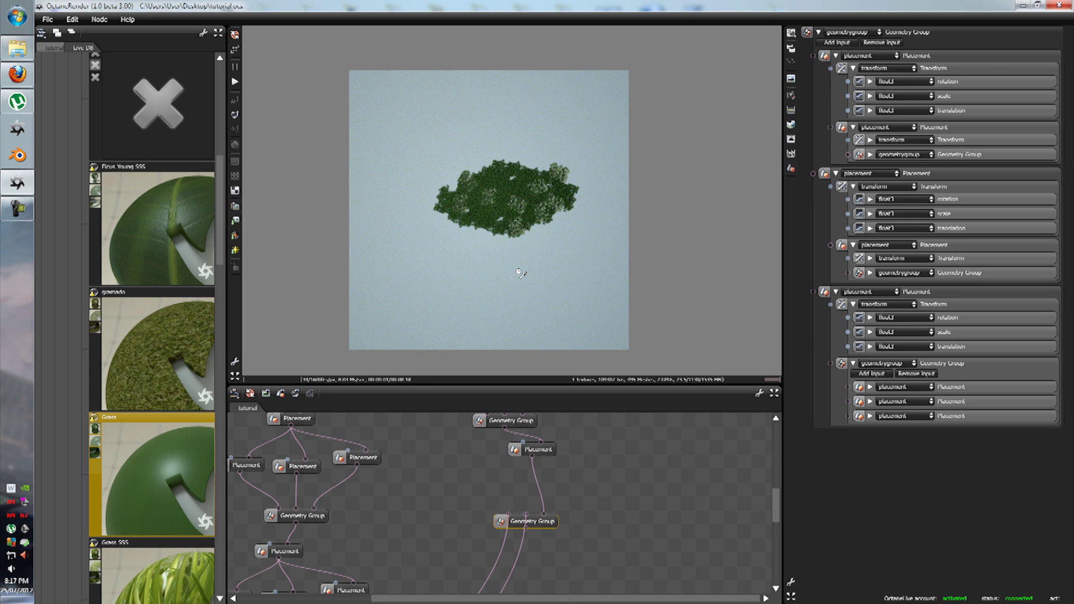
left_click_drag(520, 273, 515, 180)
scroll(515, 185, "up", 5)
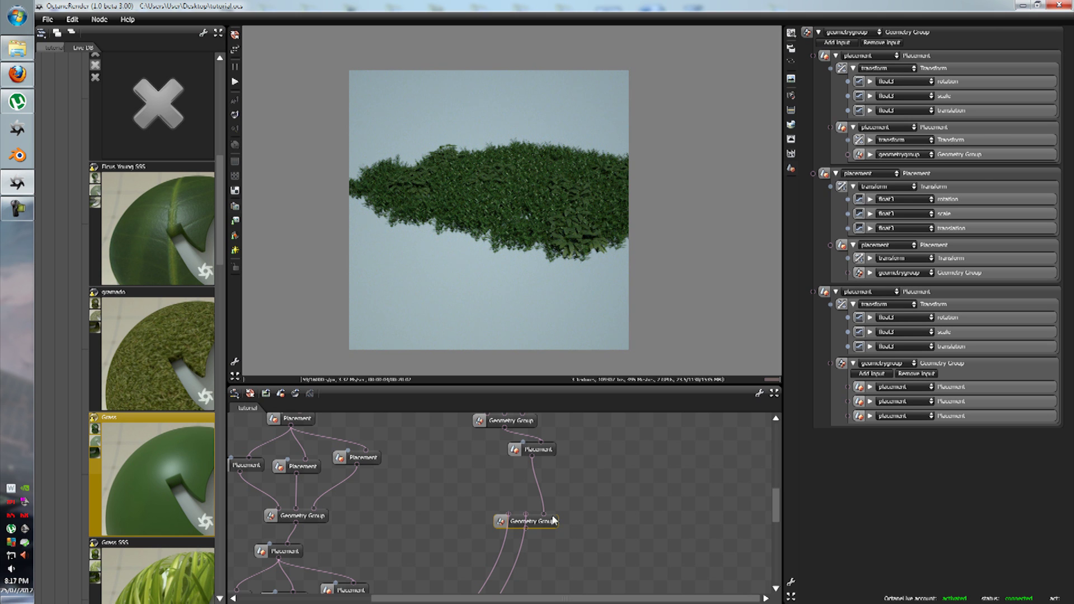
Scale the placement of the whole calathea group to 3 on X, Y and Z and preview it among the ferns
left_click(536, 449)
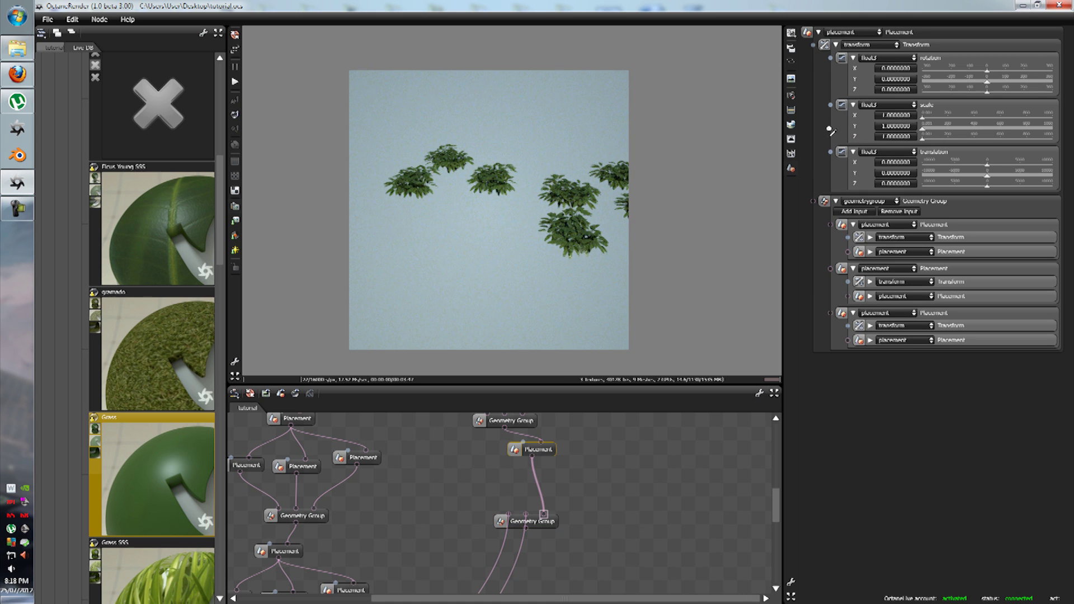
left_click(893, 116)
type("3")
left_click(895, 127)
type("3")
left_click(892, 136)
type("3")
key("Return")
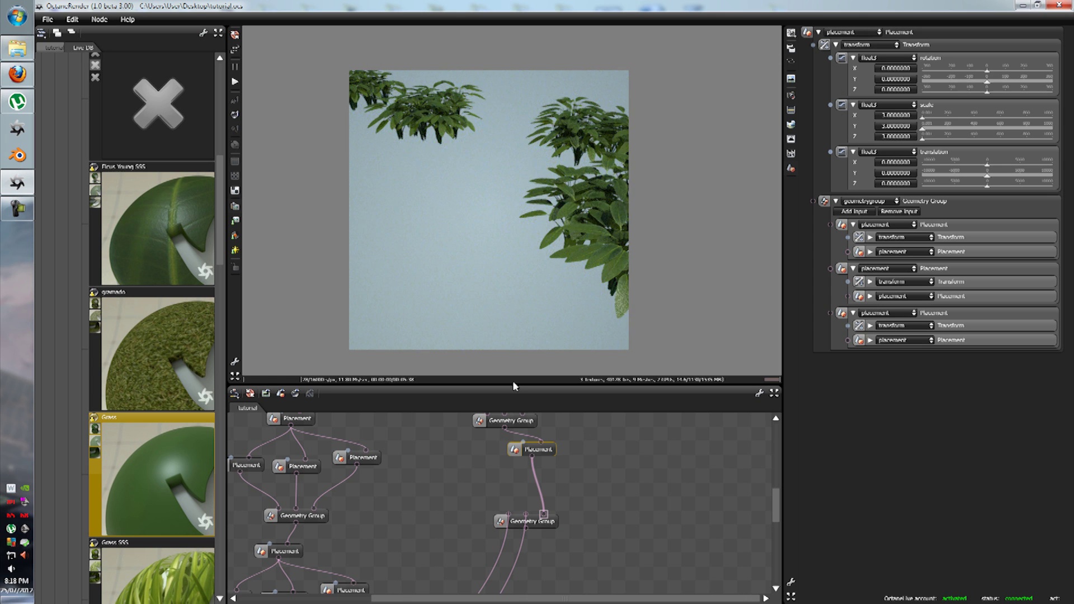
left_click(541, 525)
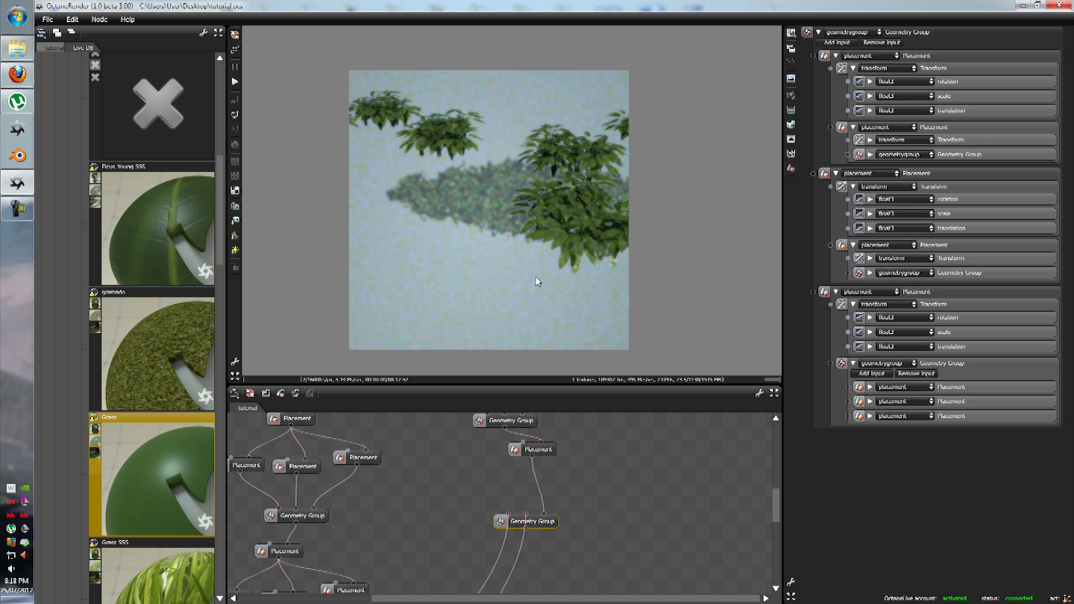
Reduce the whole calathea group placement's scale to 2 on all axes and preview the final geometry group
left_click(542, 452)
left_click(900, 115)
type("2")
left_click(895, 128)
type("2")
left_click(891, 137)
type("2")
key("Return")
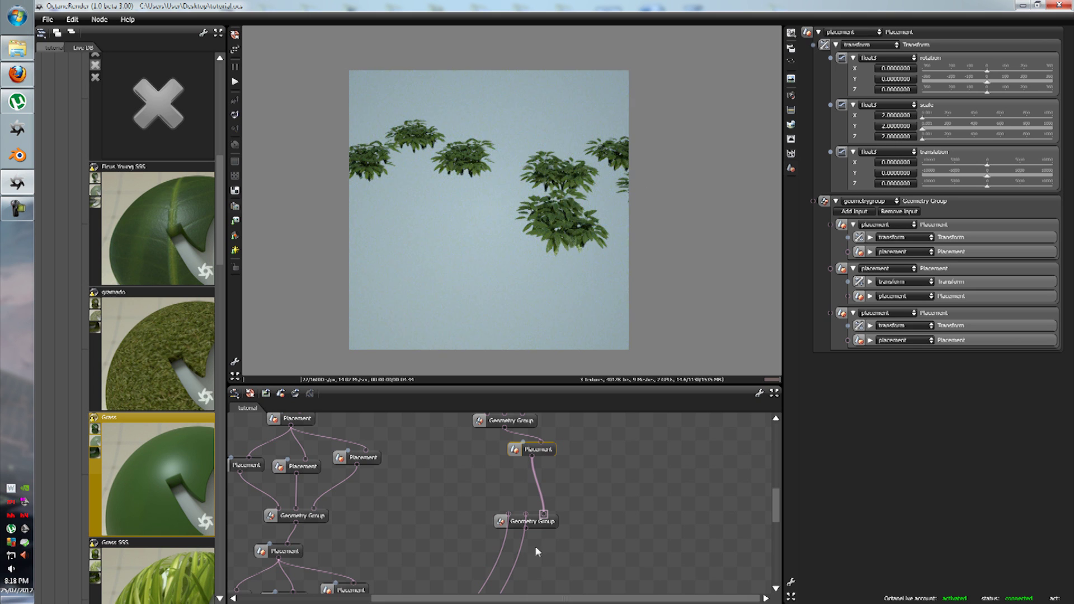
left_click(542, 523)
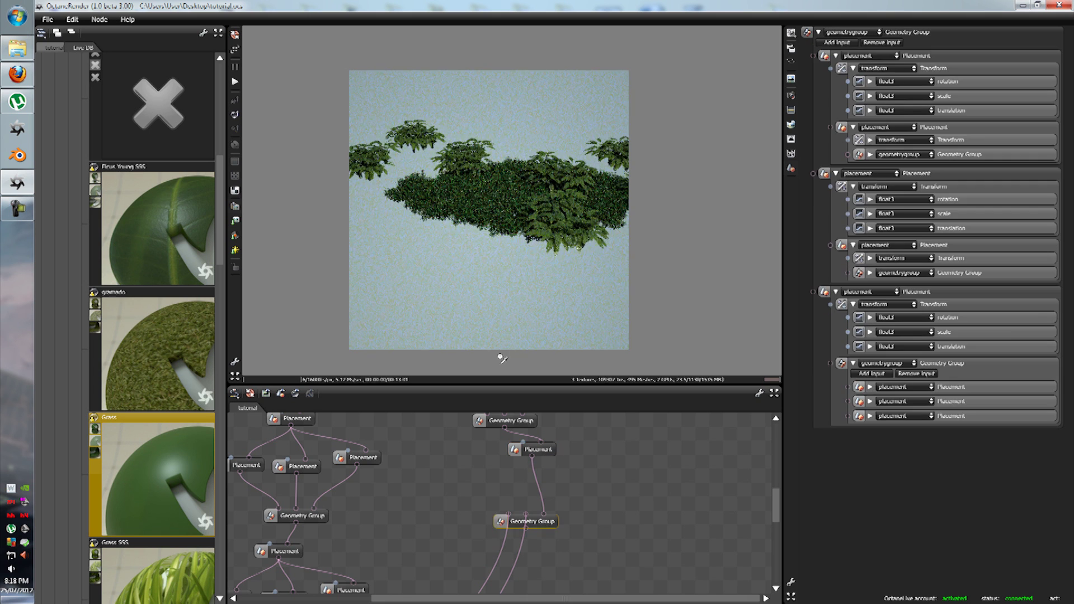
Set the whole calathea group placement's scale back to 1 on all axes and preview the combined plants
left_click(544, 452)
left_click(890, 116)
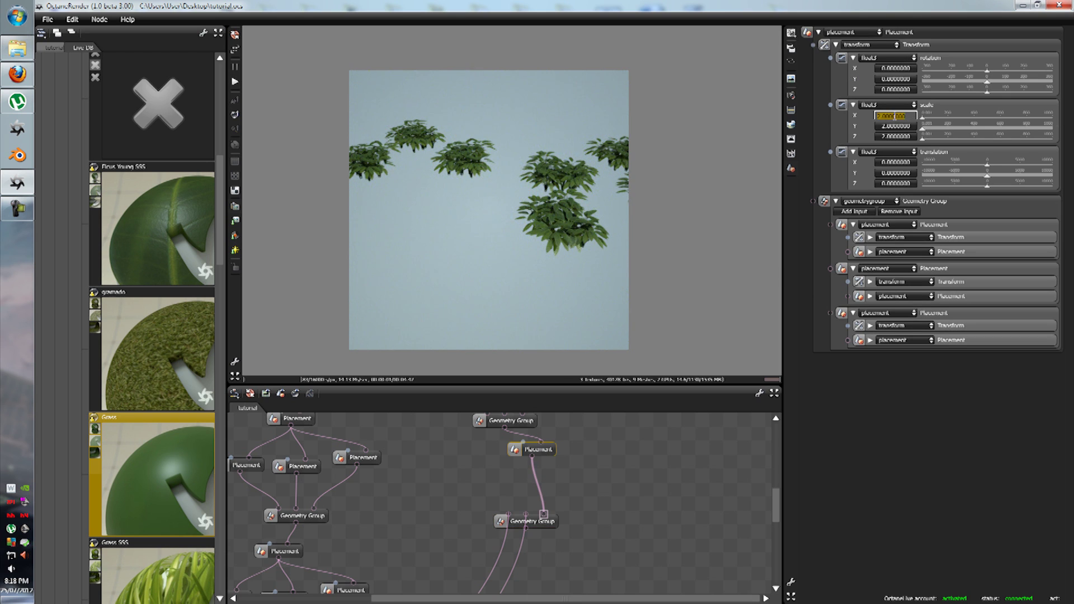
type("1.5")
key("Return")
left_click(542, 524)
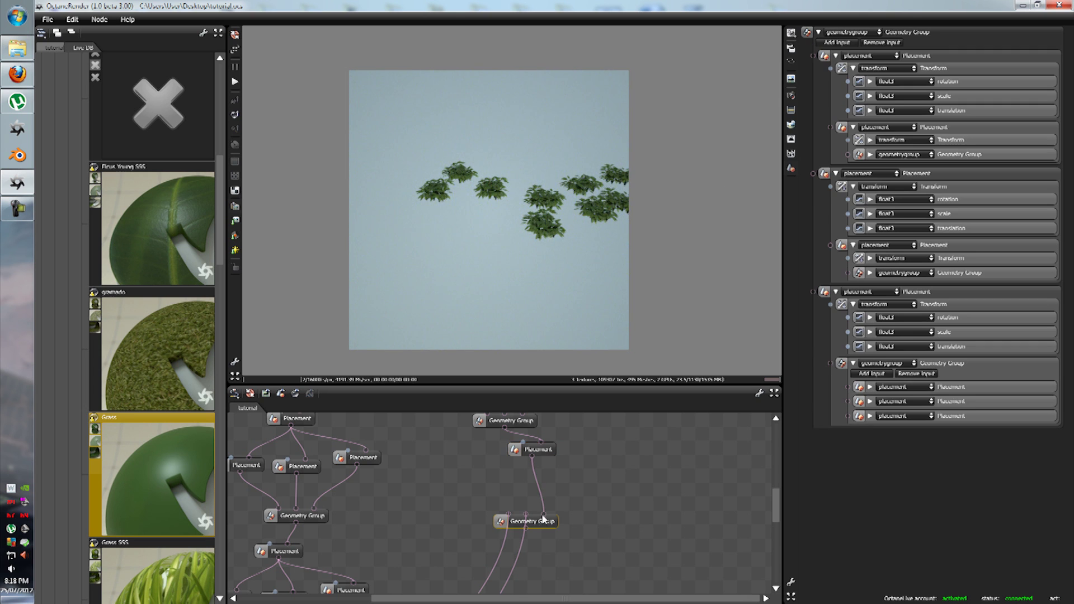
Set the whole calathea group placement's scale to 1.2 on X, Y and Z and preview the final geometry group up close
left_click(542, 449)
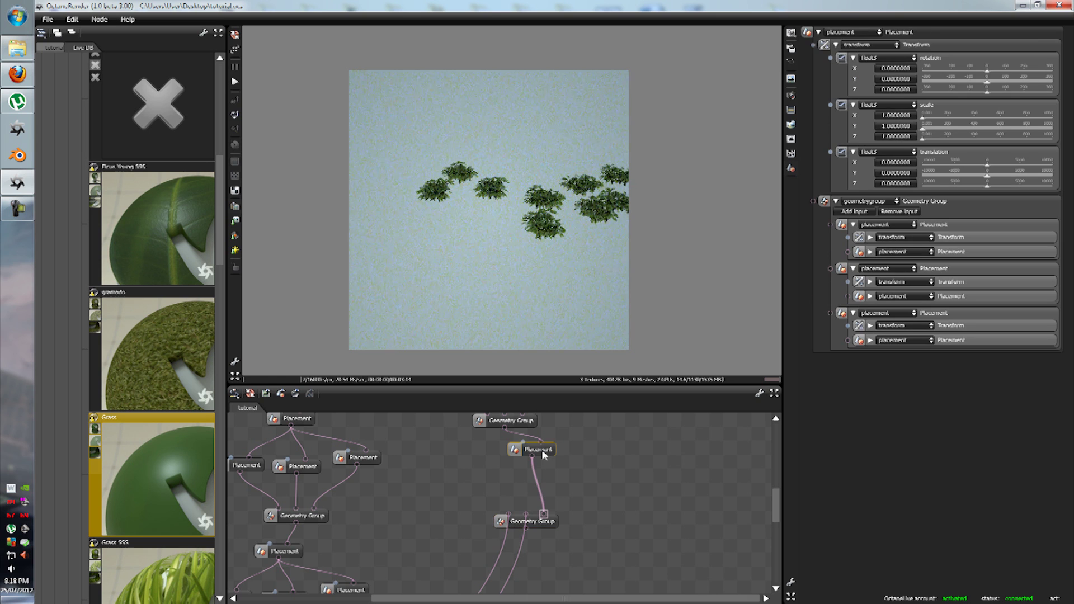
left_click(896, 115)
type("1.2")
key("Tab")
type("1.2")
key("Tab")
type("1.2")
key("Tab")
left_click(551, 525)
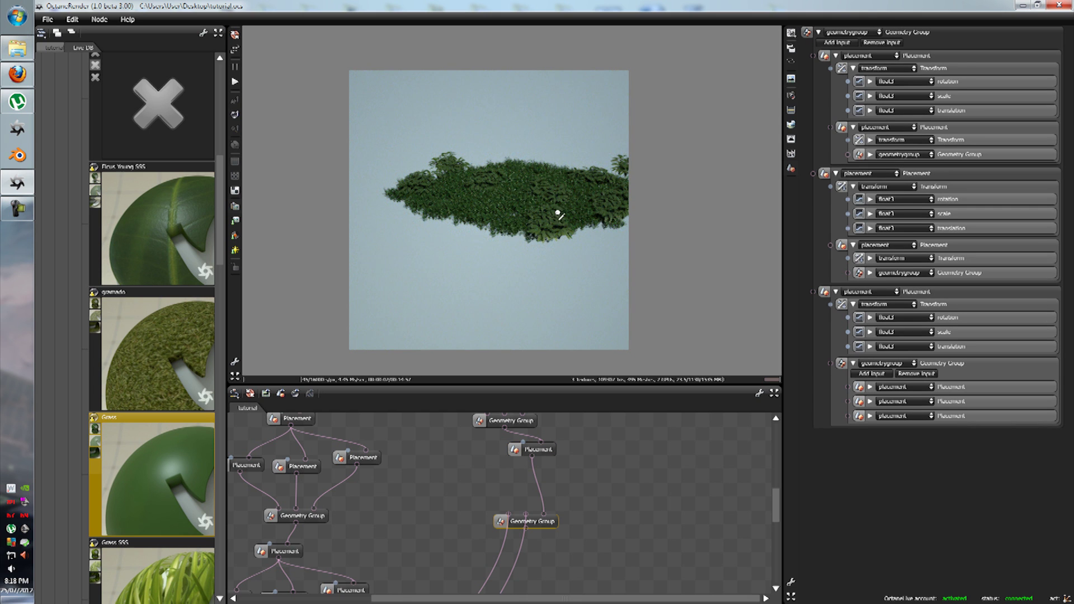
left_click_drag(558, 215, 511, 279)
scroll(511, 280, "up", 5)
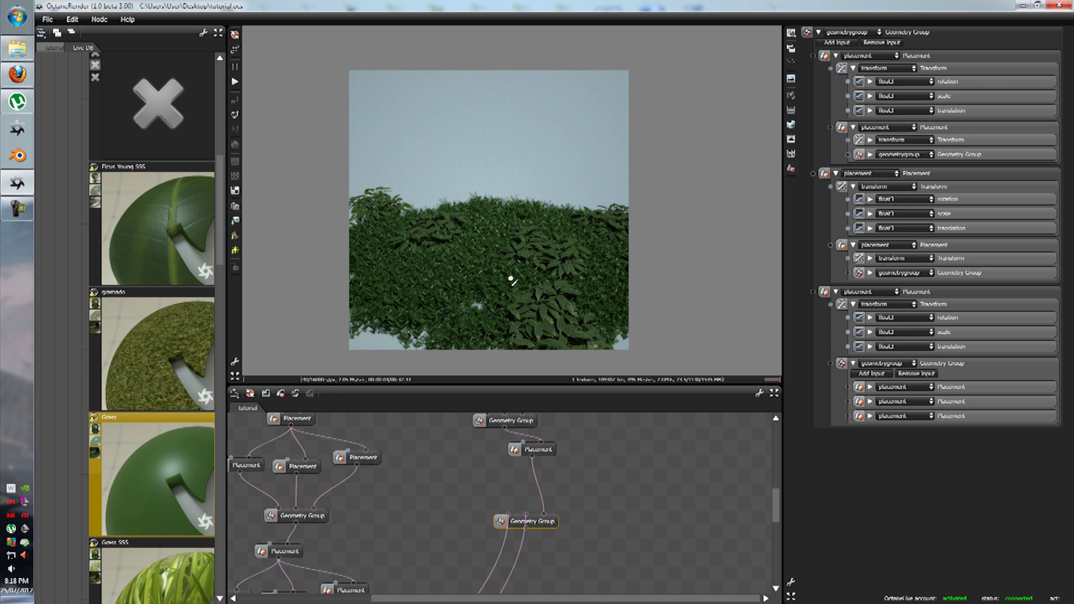
Save the tutorial.ocs scene and pause the render
left_click(48, 19)
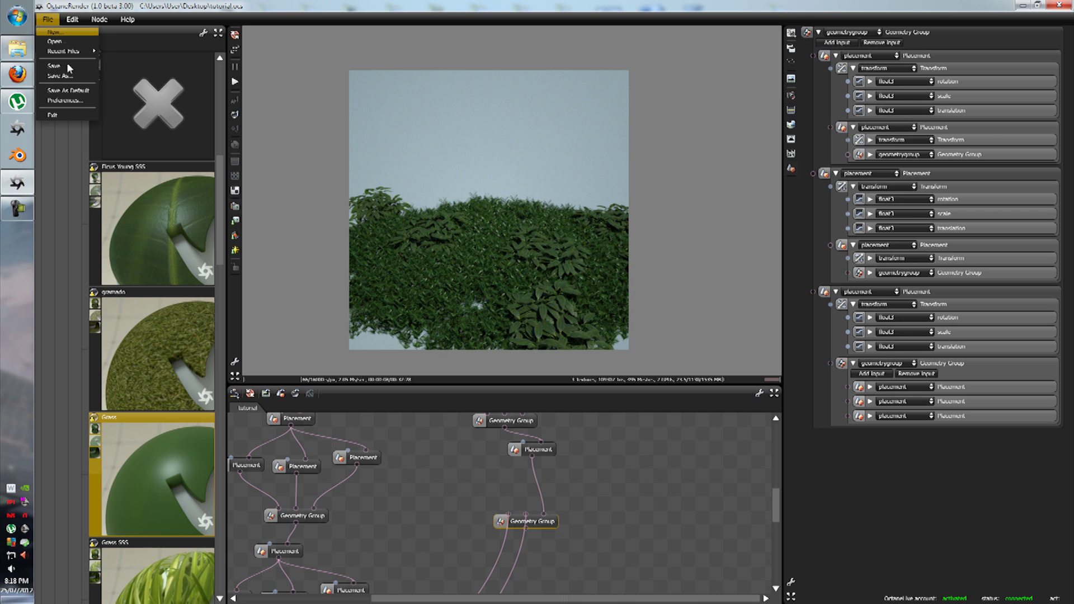
left_click(53, 66)
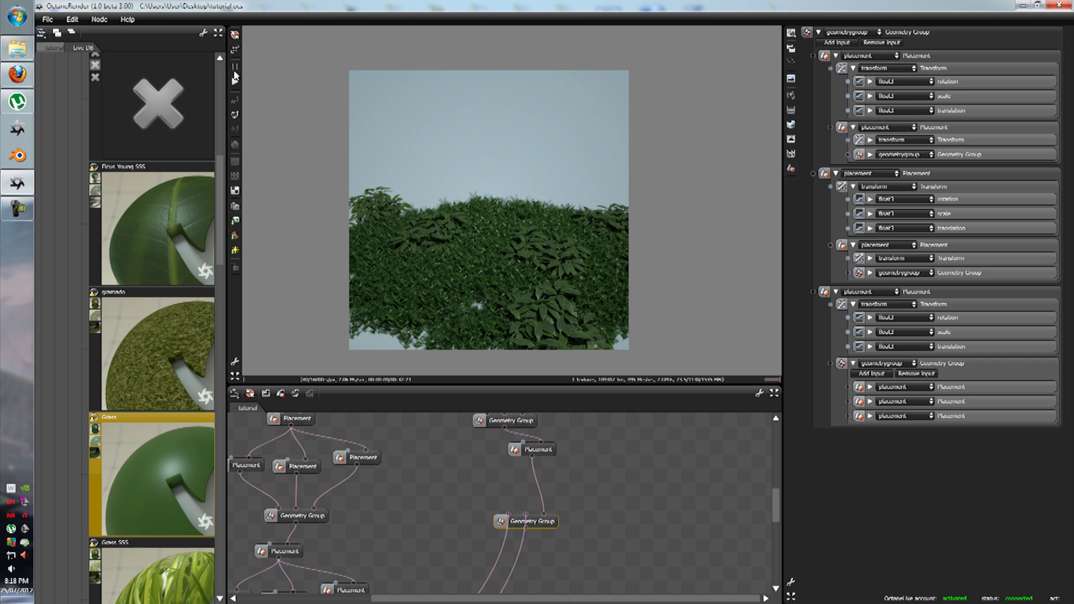
left_click(235, 68)
Rearrange the lower nodes of the graph and add two inputs to the final geometry group
scroll(532, 299, "up", 5)
scroll(532, 299, "down", 5)
left_click_drag(777, 499, 776, 521)
left_click_drag(550, 422, 534, 600)
scroll(540, 515, "down", 3)
left_click_drag(515, 415, 503, 591)
left_click_drag(554, 546, 441, 579)
left_click(845, 45)
left_click(845, 47)
Import M_TREE4.obj as a new mesh node and place it just below the plane.obj node
left_click_drag(775, 566, 775, 484)
left_click(568, 510)
left_click_drag(570, 519, 477, 533)
scroll(616, 479, "up", 3)
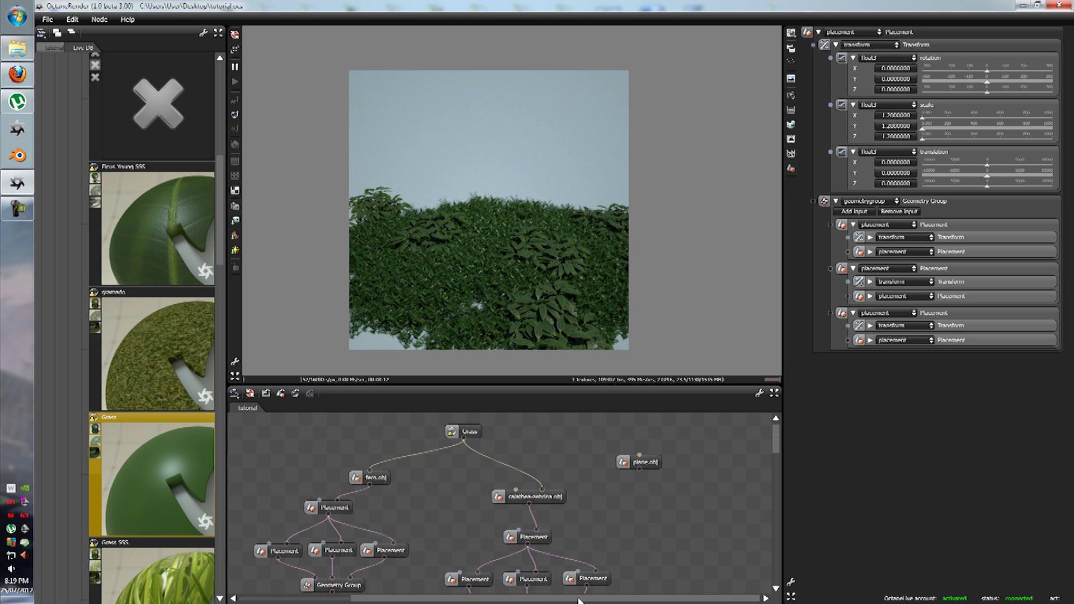
right_click(603, 490)
mouse_move(666, 492)
mouse_move(702, 444)
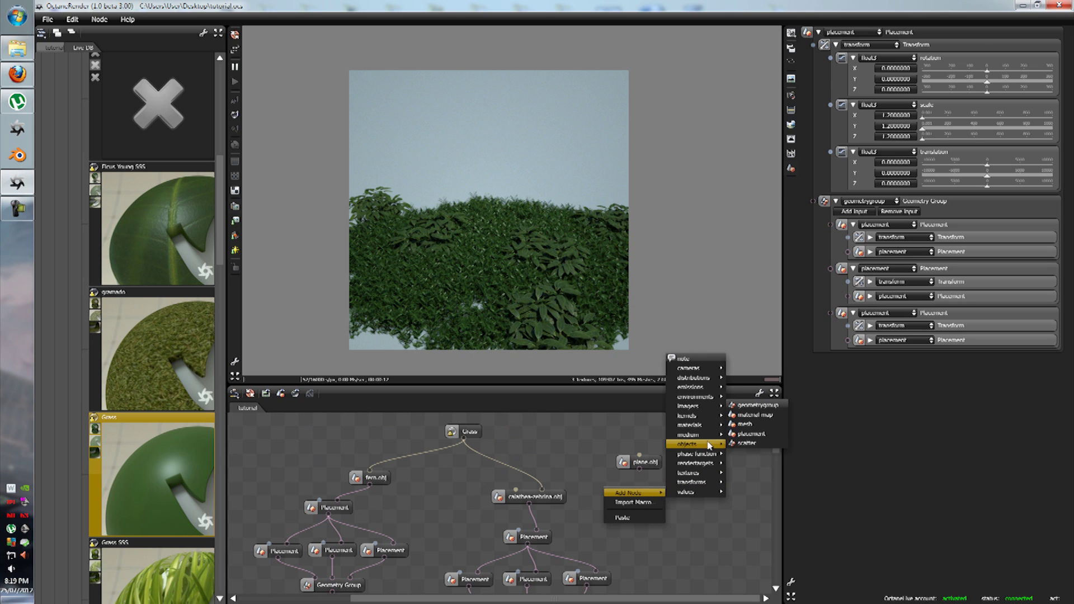
left_click(752, 425)
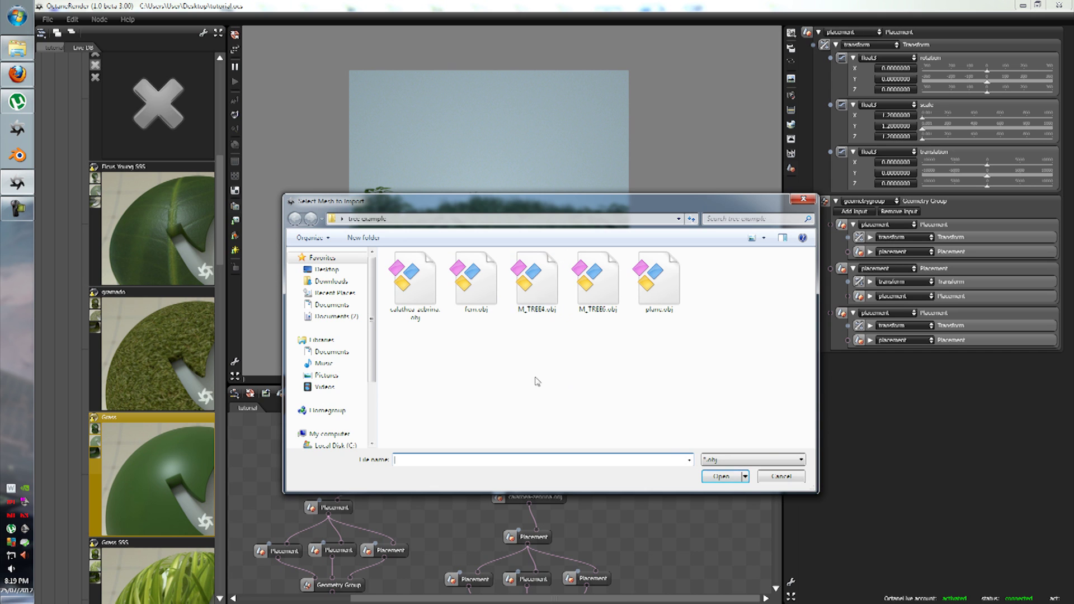
left_click(535, 282)
left_click(721, 476)
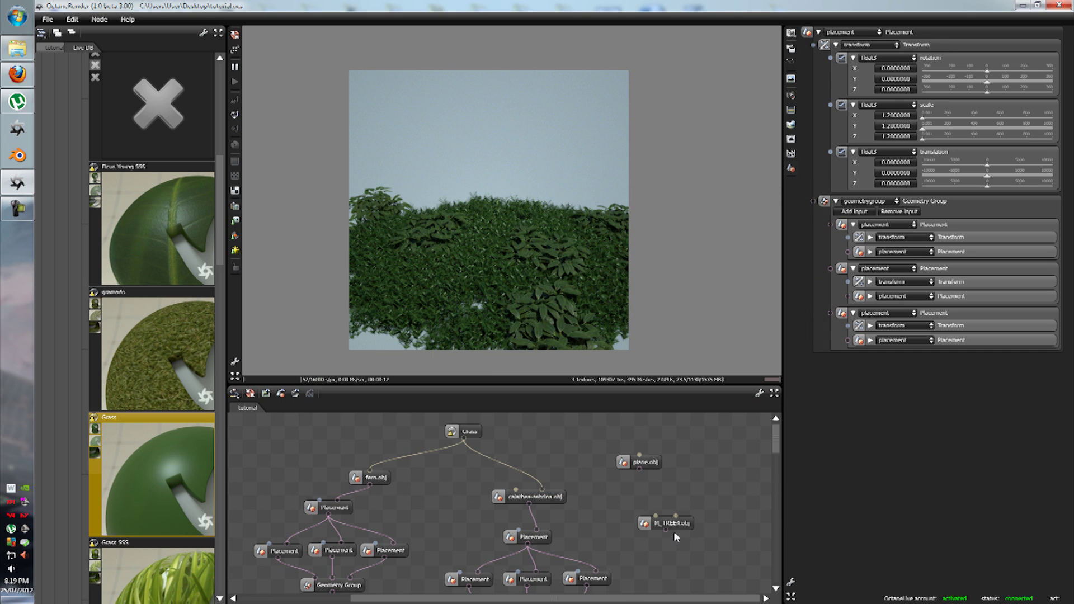
left_click_drag(673, 528, 637, 498)
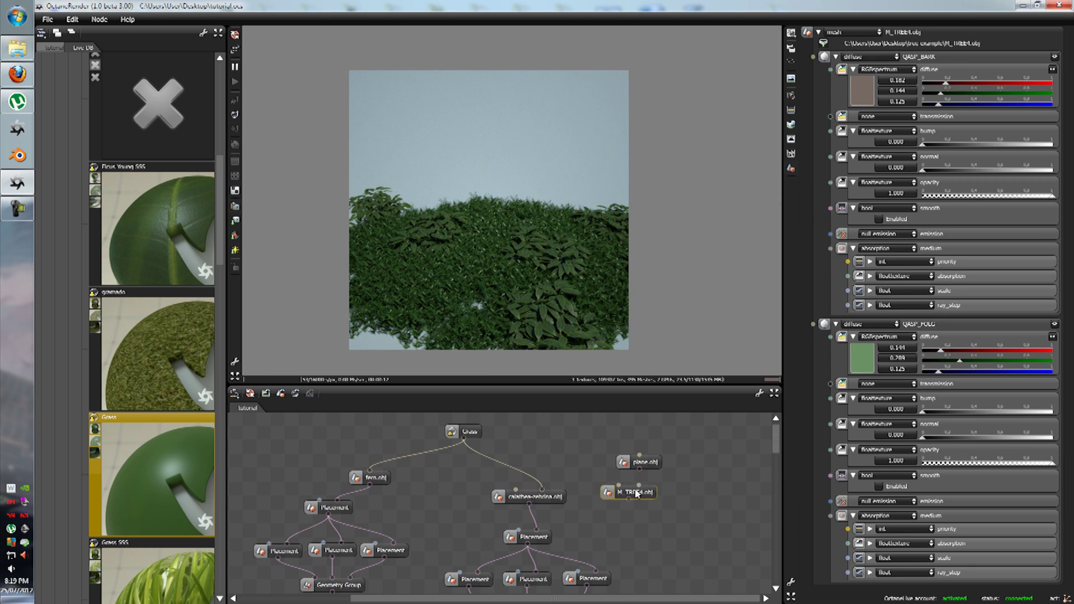
Resume rendering, frame the M_TREE4.obj tree and pick its foliage material in the render
left_click(235, 86)
left_click_drag(407, 210, 383, 210)
right_click_drag(455, 209, 478, 219)
scroll(466, 192, "up", 2)
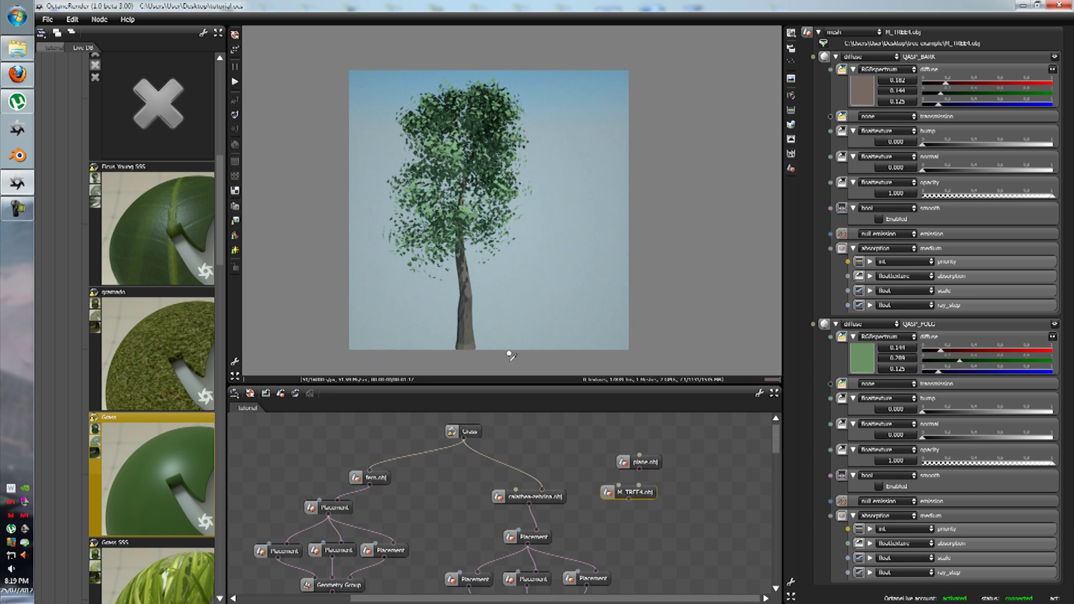
left_click(235, 115)
left_click(451, 147)
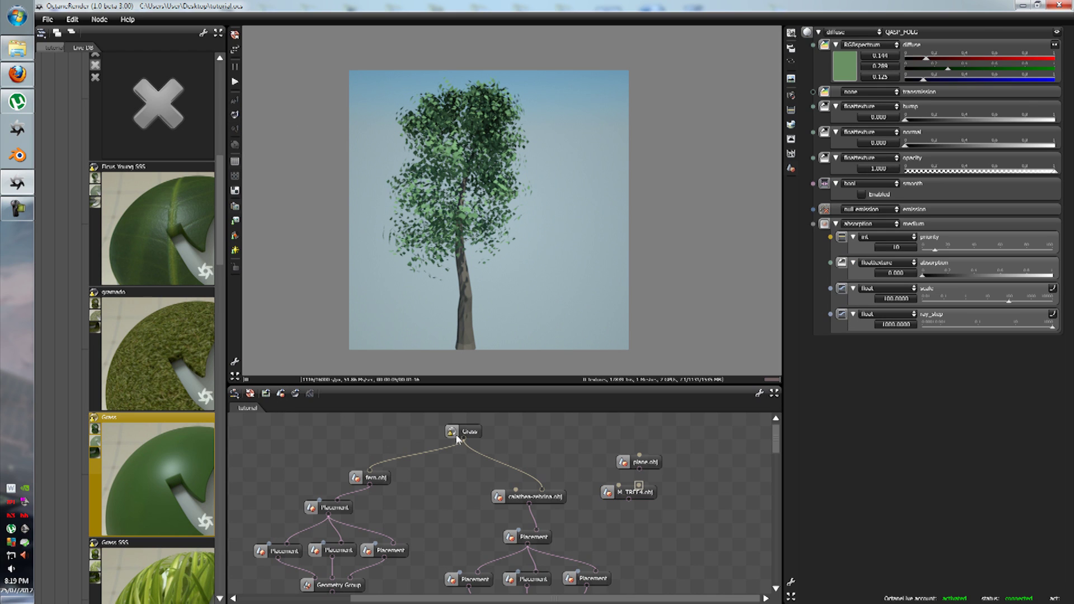
Bring the maple leaf SSS material from the Live DB into the graph and connect it to M_TREE4.obj's foliage material input
left_click_drag(460, 439, 538, 445)
left_click_drag(221, 245, 252, 526)
left_click_drag(189, 353, 570, 424)
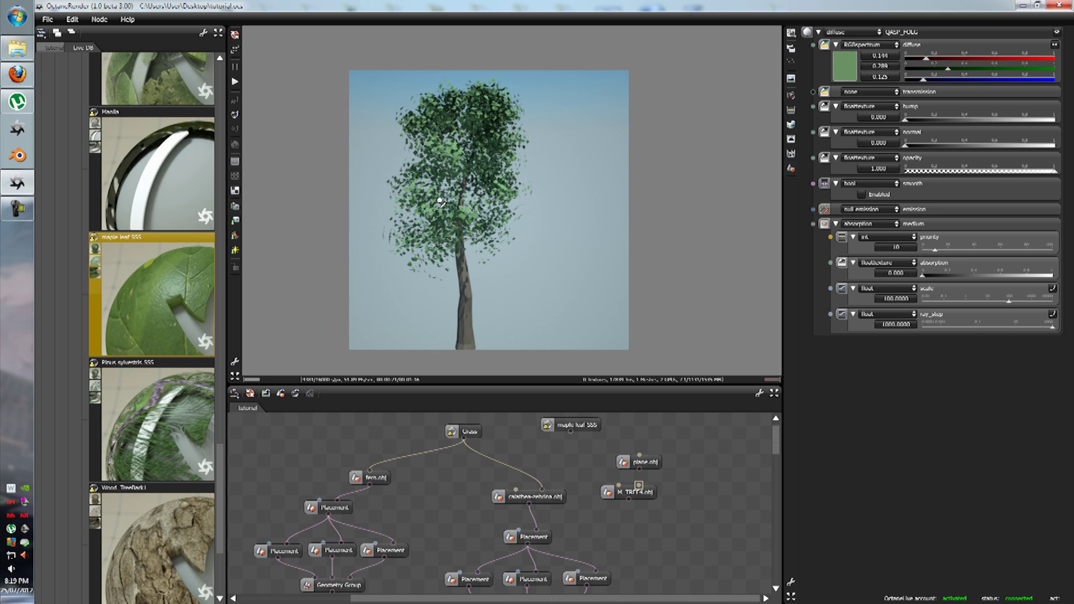
left_click_drag(570, 435, 639, 485)
scroll(468, 186, "up", 5)
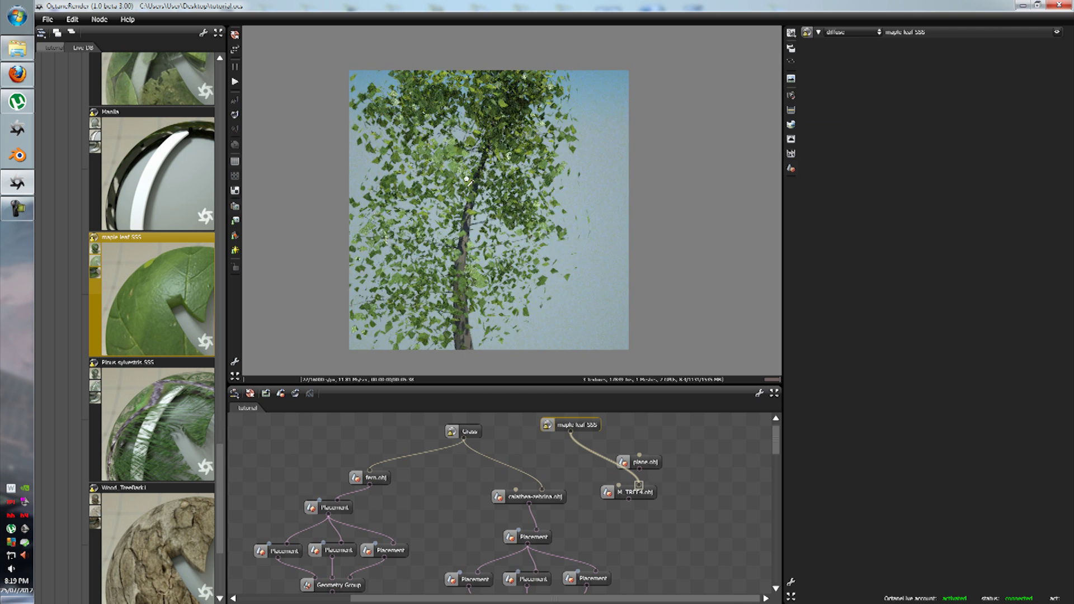
scroll(525, 196, "up", 3, "ctrl")
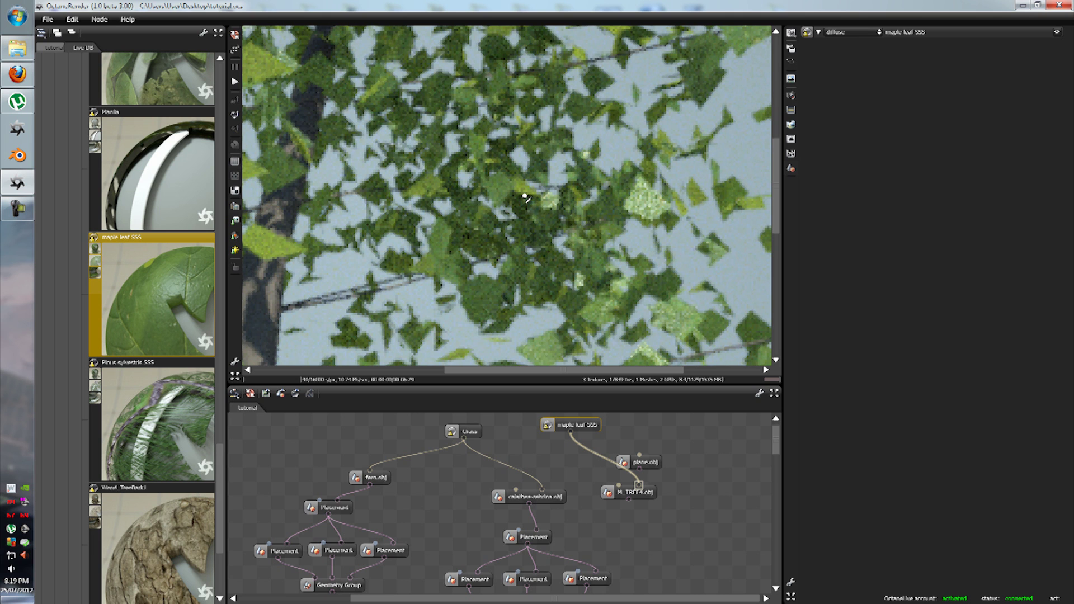
scroll(525, 197, "down", 2)
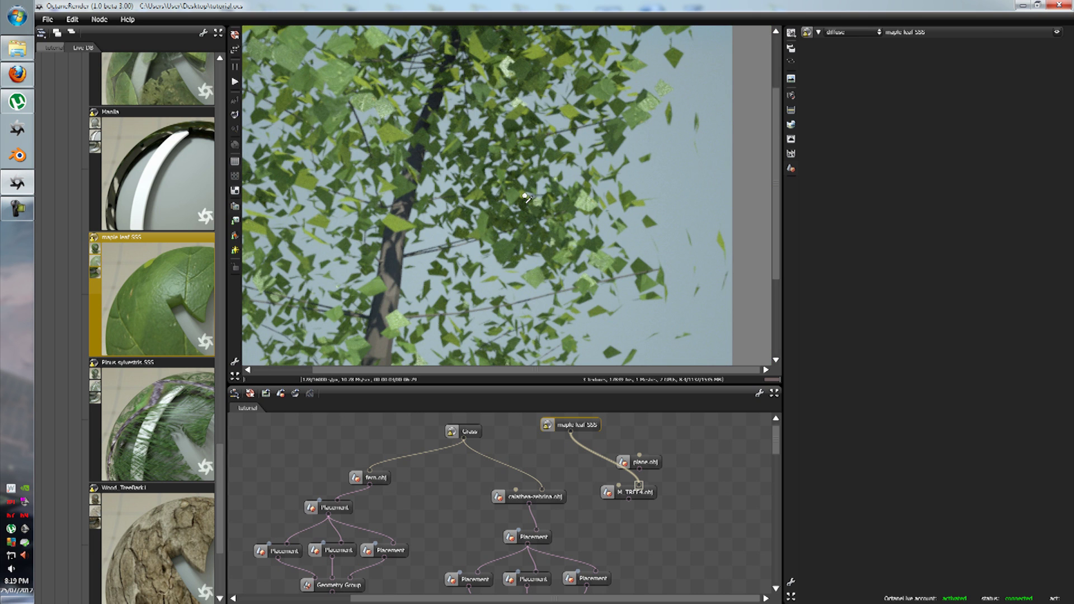
scroll(524, 197, "down", 5)
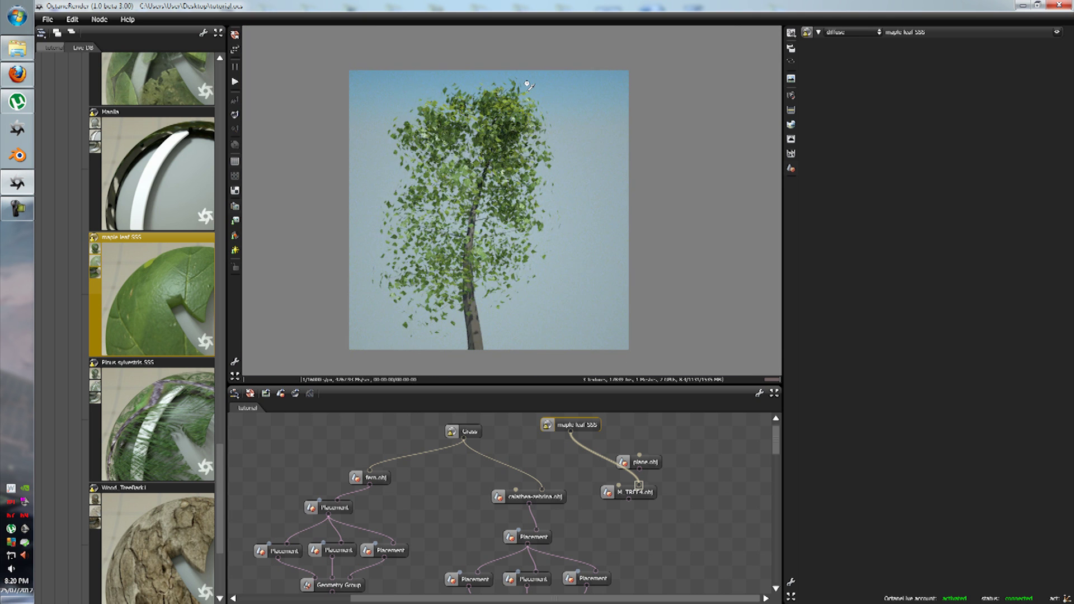
Add the Wood_TreeBark1 material from the Live DB to the node graph beside the maple leaf SSS node
scroll(226, 502, "down", 3)
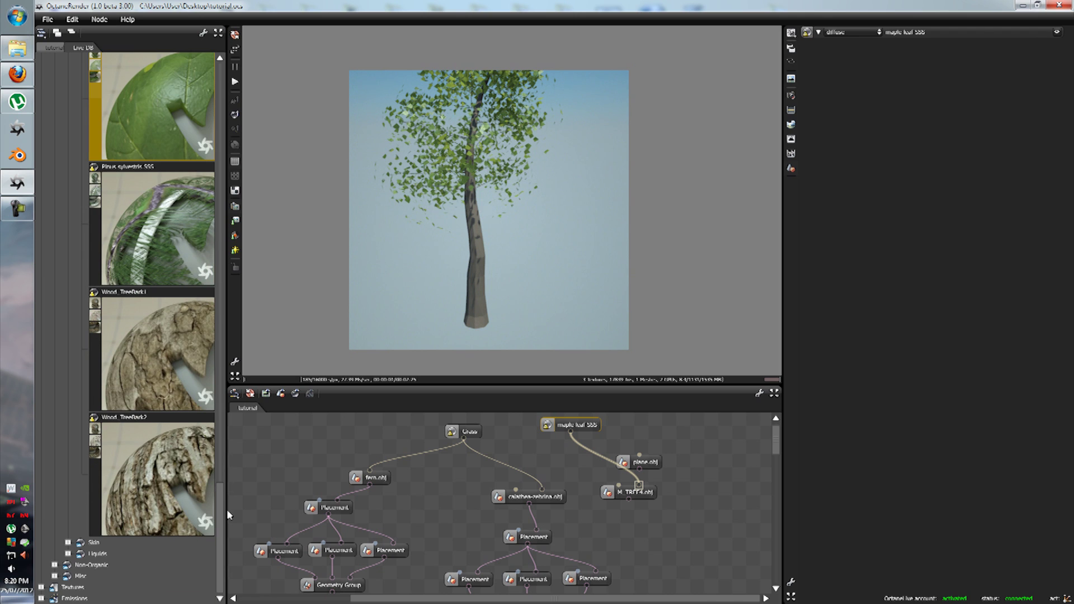
left_click_drag(171, 342, 534, 449)
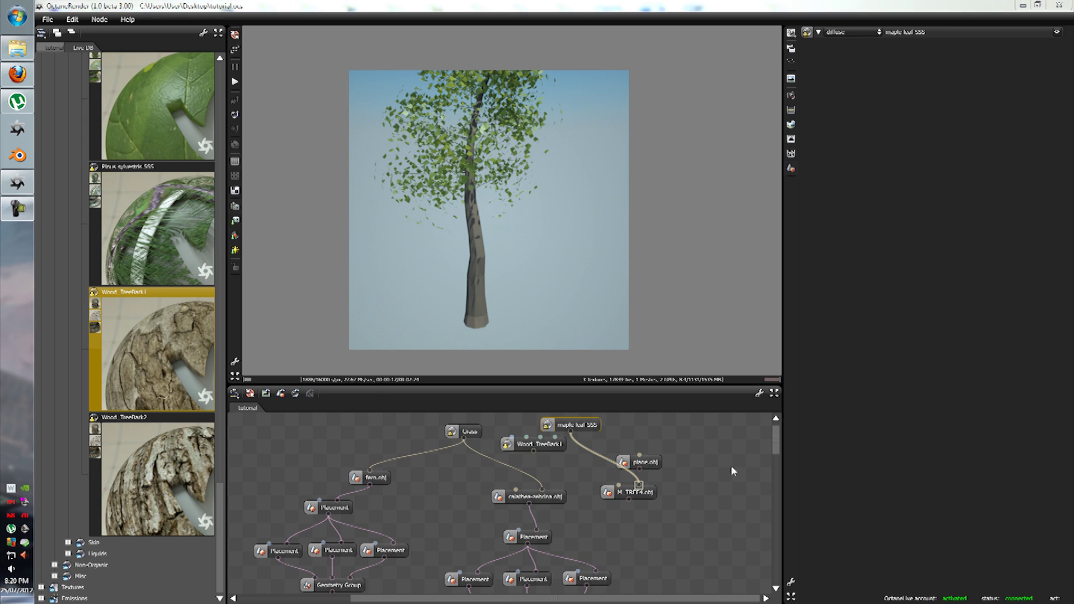
Pick the tree's trunk material in the render and connect Wood_TreeBark1 to M_TREE4.obj's bark material input
left_click(546, 469)
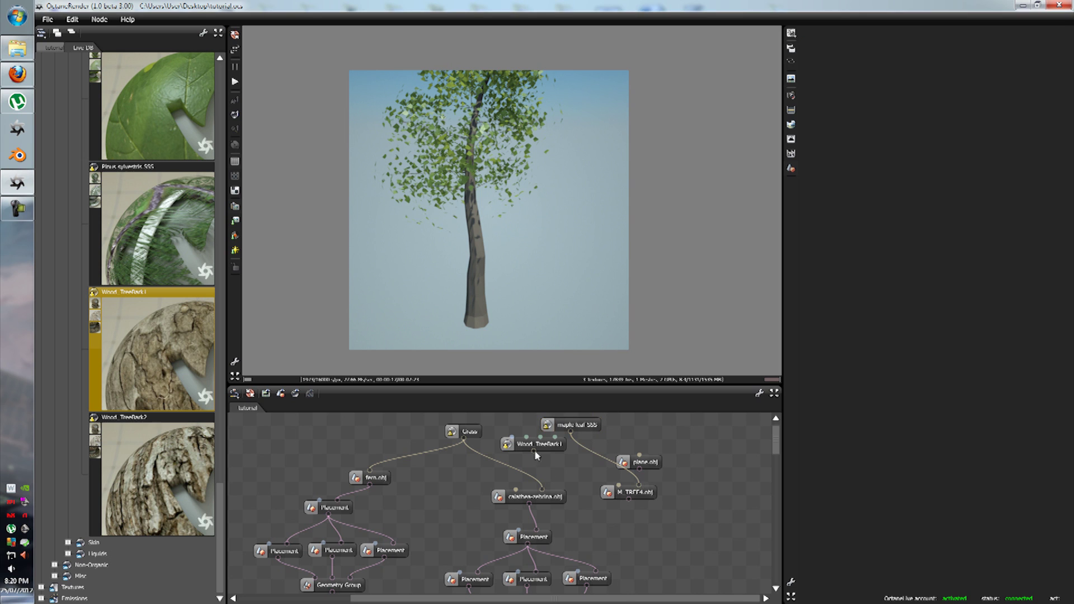
left_click(472, 250)
left_click_drag(534, 451, 619, 484)
Pick the bark on the trunk and disable smooth in both the Glossy and Diffuse materials of its mix
scroll(511, 259, "up", 10)
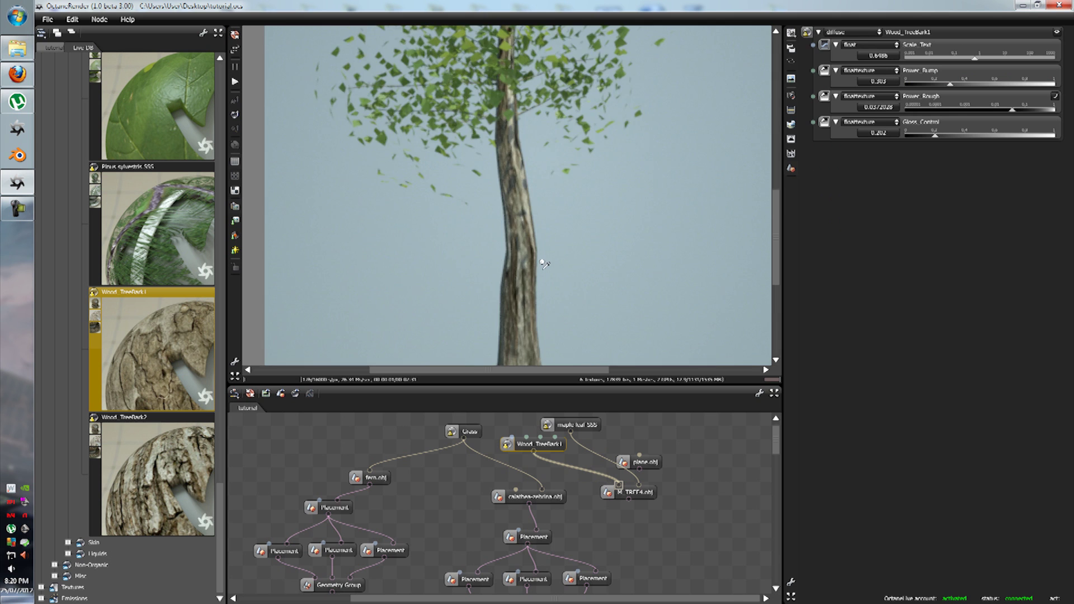
scroll(513, 263, "down", 8)
scroll(510, 266, "up", 4)
left_click(508, 267)
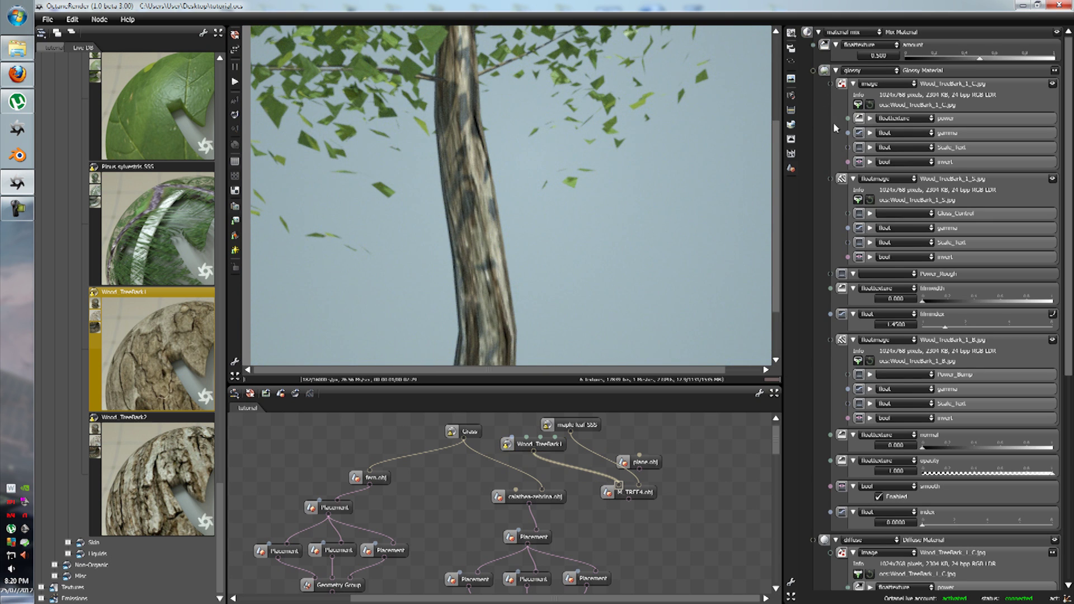
left_click(879, 497)
left_click(835, 70)
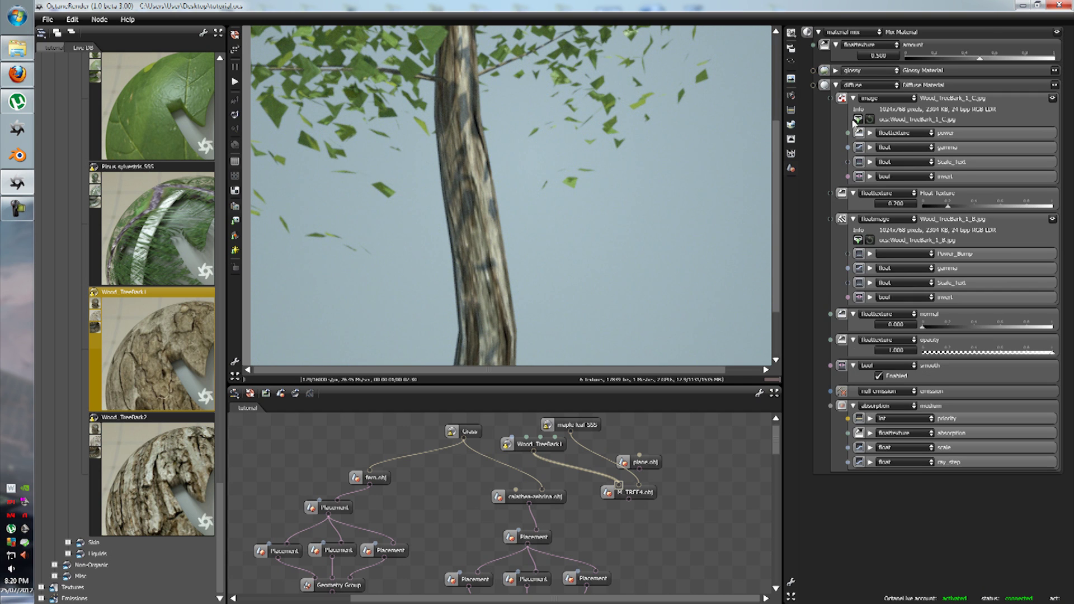
left_click(879, 377)
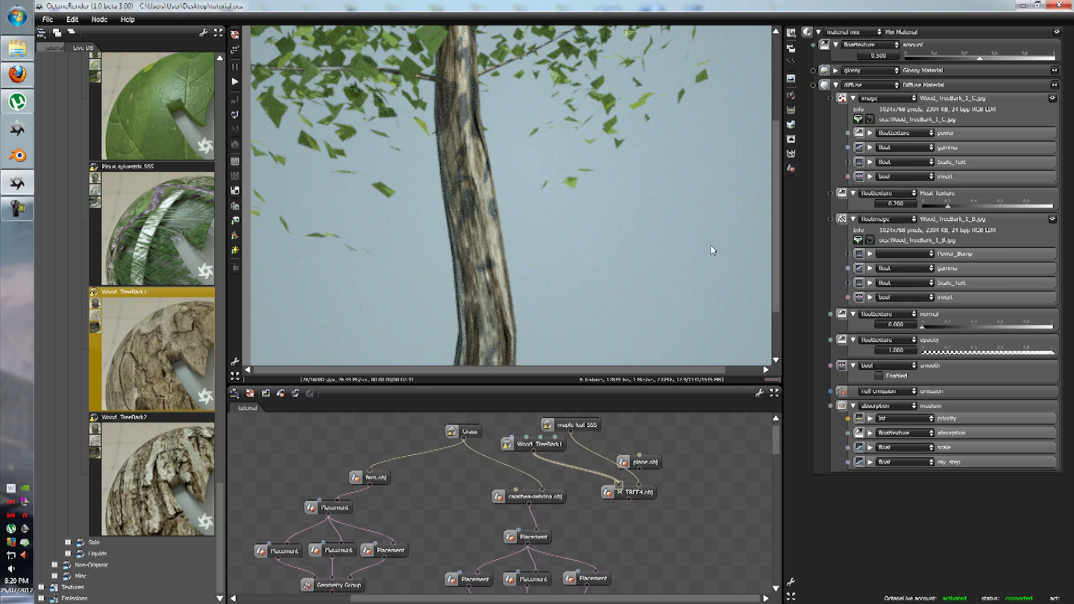
left_click(837, 85)
left_click(835, 85)
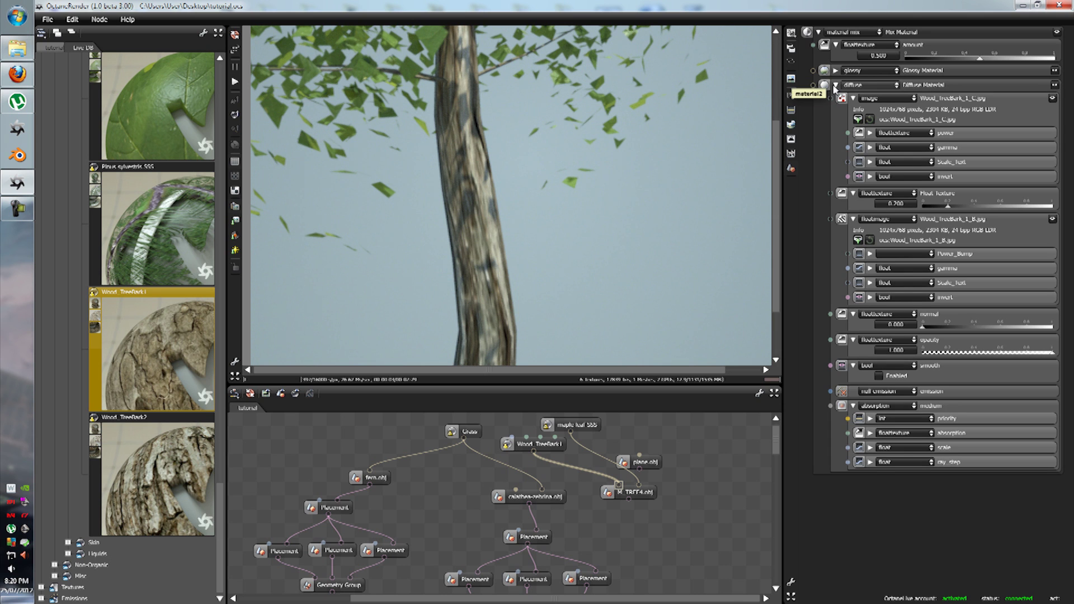
left_click(834, 85)
scroll(564, 239, "down", 5)
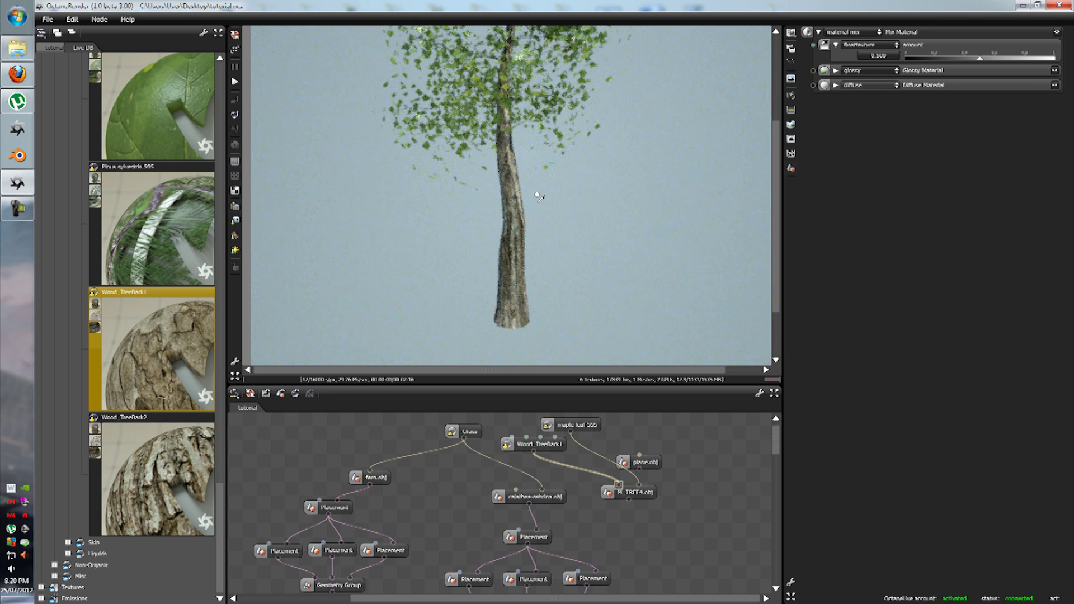
scroll(565, 239, "down", 3)
scroll(664, 514, "down", 2)
scroll(663, 510, "up", 2)
Spread out the plane.obj, maple leaf SSS, Wood_TreeBark1 and M_TREE4.obj nodes, leaving the tree mesh below its two materials
left_click_drag(648, 471, 772, 437)
left_click_drag(587, 432, 627, 435)
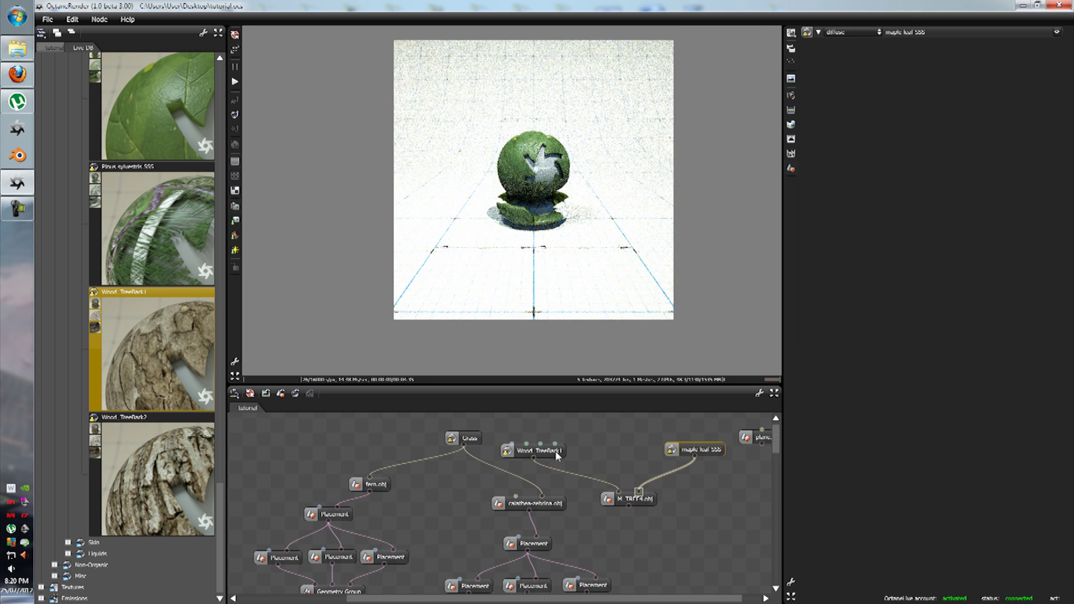
left_click_drag(554, 454, 599, 447)
scroll(652, 503, "down", 1)
left_click_drag(640, 476, 682, 480)
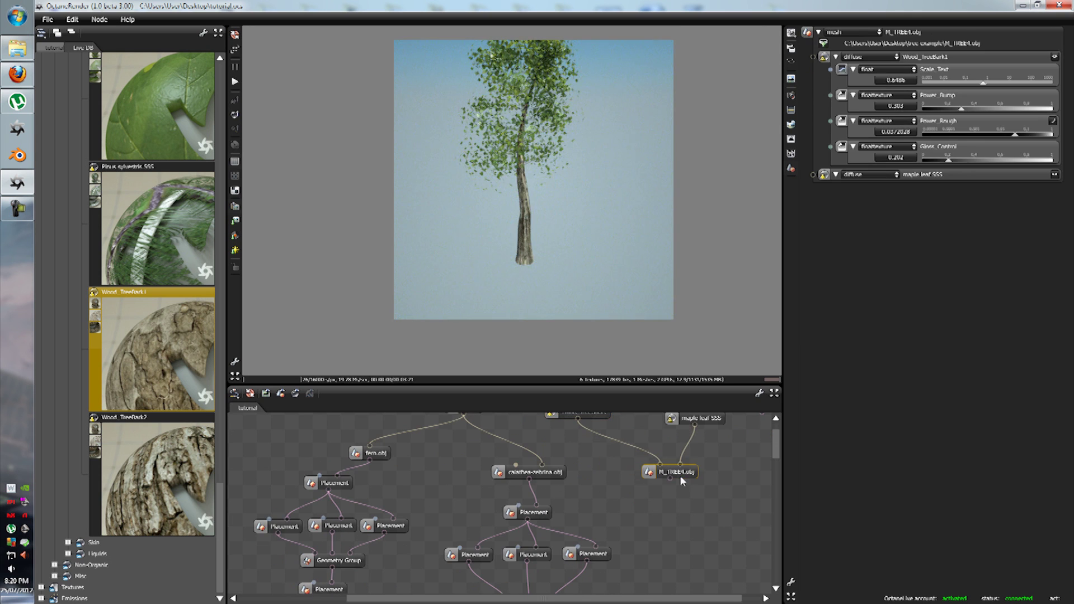
Pause rendering, copy the Placement node below calathea-zebrina.obj and paste it under M_TREE4.obj as the tree's own placement
right_click(659, 538)
left_click(633, 564)
left_click(530, 516)
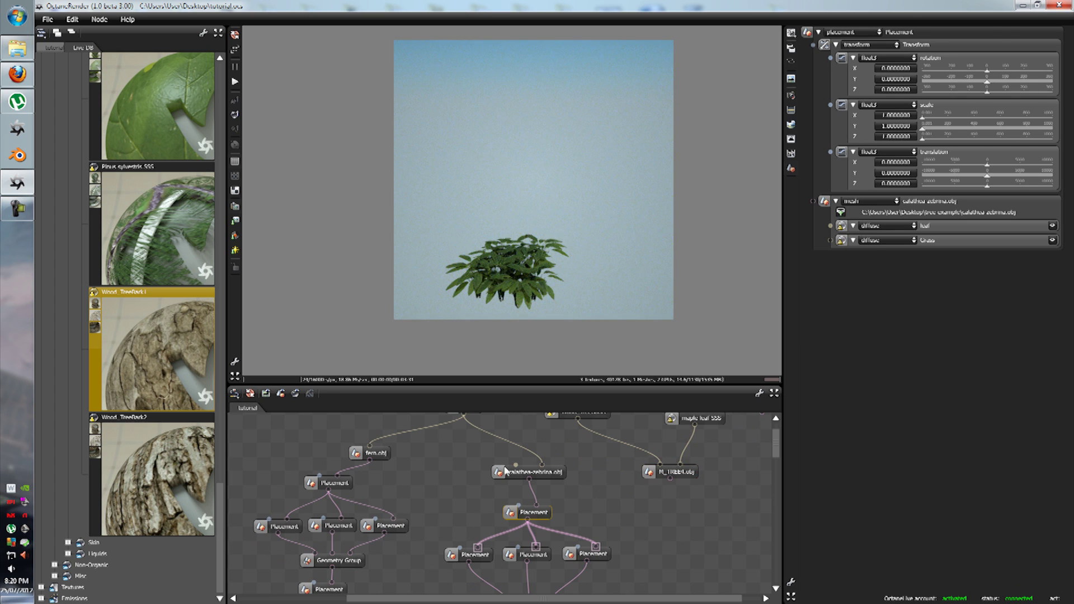
left_click(235, 65)
right_click(543, 508)
left_click(525, 479)
right_click(668, 521)
left_click(662, 515)
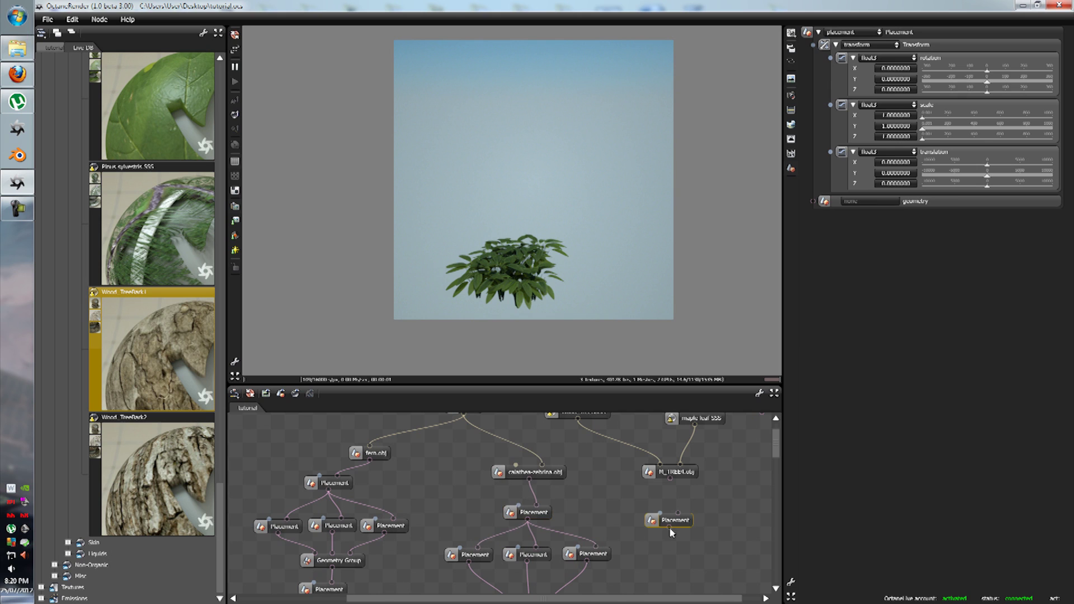
left_click_drag(674, 524, 682, 512)
Paste three more Placement nodes and line them up in a row below the tree's first placement
scroll(683, 537, "down", 2)
right_click(653, 519)
left_click(643, 512)
right_click(657, 543)
left_click(648, 534)
right_click(642, 540)
left_click(622, 537)
right_click(647, 556)
left_click(637, 551)
left_click_drag(665, 541, 722, 512)
left_click_drag(651, 557, 762, 514)
left_click_drag(655, 516, 659, 511)
Connect the tree's first Placement node to the three placements in the row below it
scroll(677, 596, "right", 1)
scroll(652, 450, "up", 1)
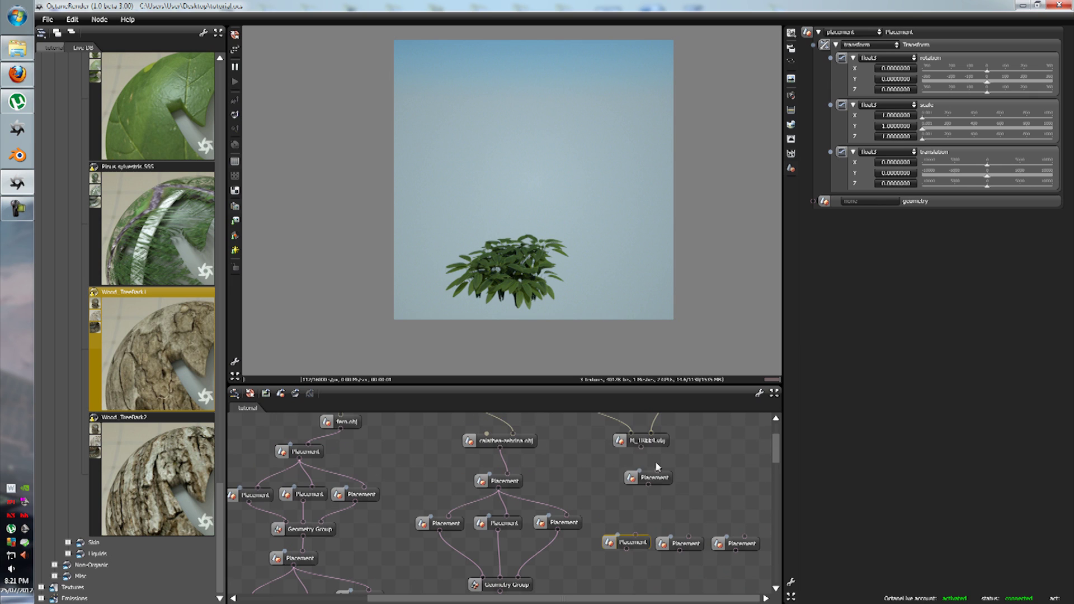
left_click_drag(649, 485, 687, 536)
left_click_drag(649, 488, 747, 540)
Copy the calathea branch's Geometry Group, paste it below the tree placements and connect all three placements to its inputs
scroll(659, 551, "down", 2)
right_click(524, 524)
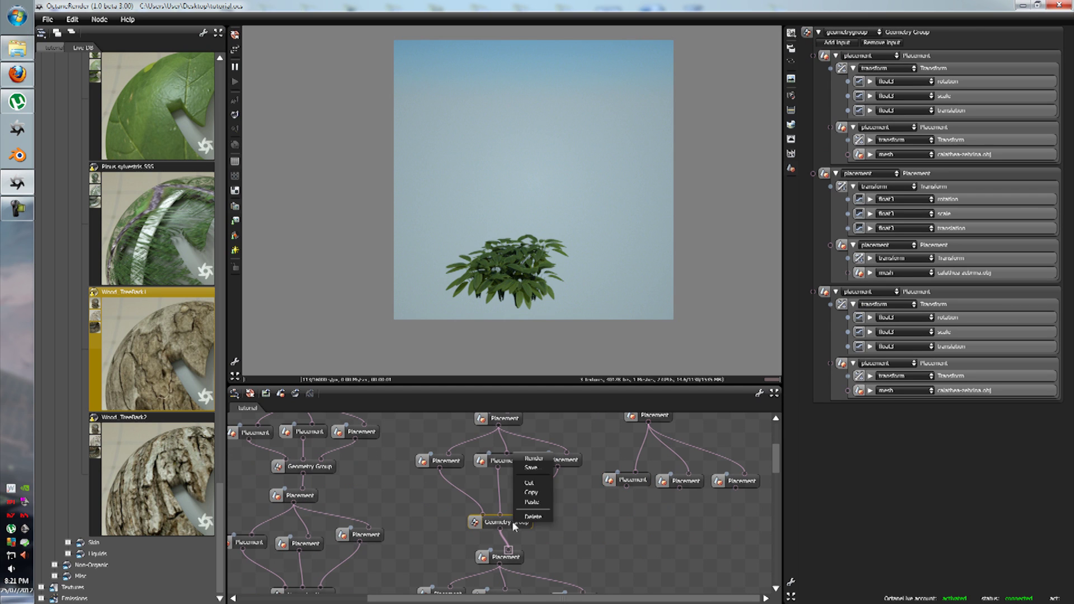
left_click(532, 493)
right_click(656, 526)
left_click(650, 518)
left_click_drag(678, 538, 680, 546)
left_click_drag(626, 486, 647, 525)
mouse_move(679, 486)
left_mouse_down()
mouse_move(653, 516)
mouse_move(665, 525)
left_mouse_up()
left_click_drag(737, 492, 679, 525)
Copy the middle tree Placement and paste it below the tree's Geometry Group so that the group feeds it
right_click(665, 483)
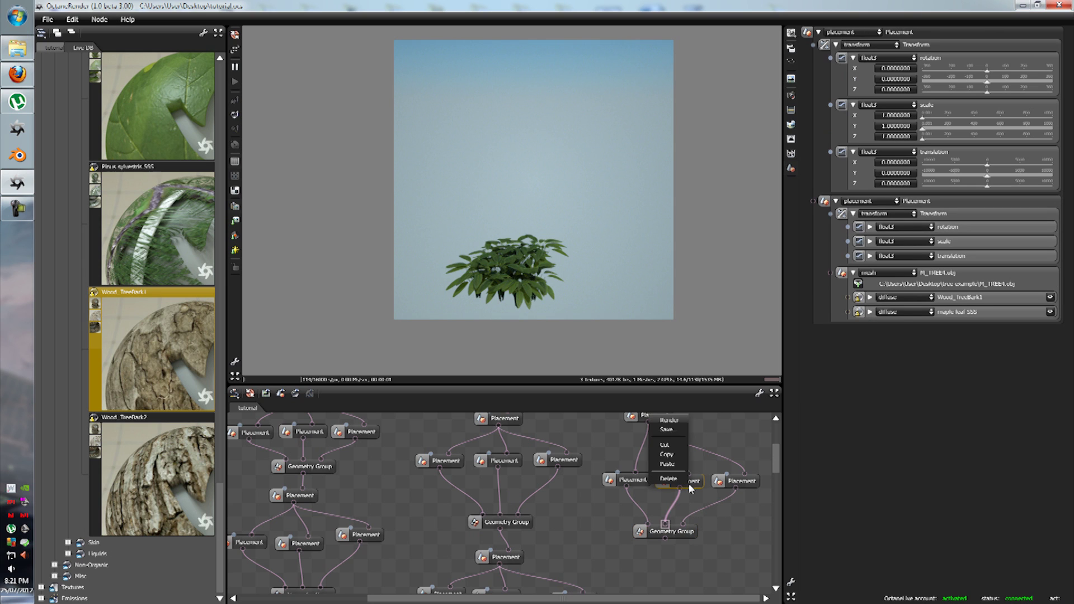
left_click(667, 454)
scroll(651, 568, "down", 1)
right_click(655, 561)
left_click(609, 551)
left_click_drag(665, 539, 661, 551)
Move the scene's final Geometry Group up toward the tree branch and maximize the node graph
scroll(650, 524, "down", 3)
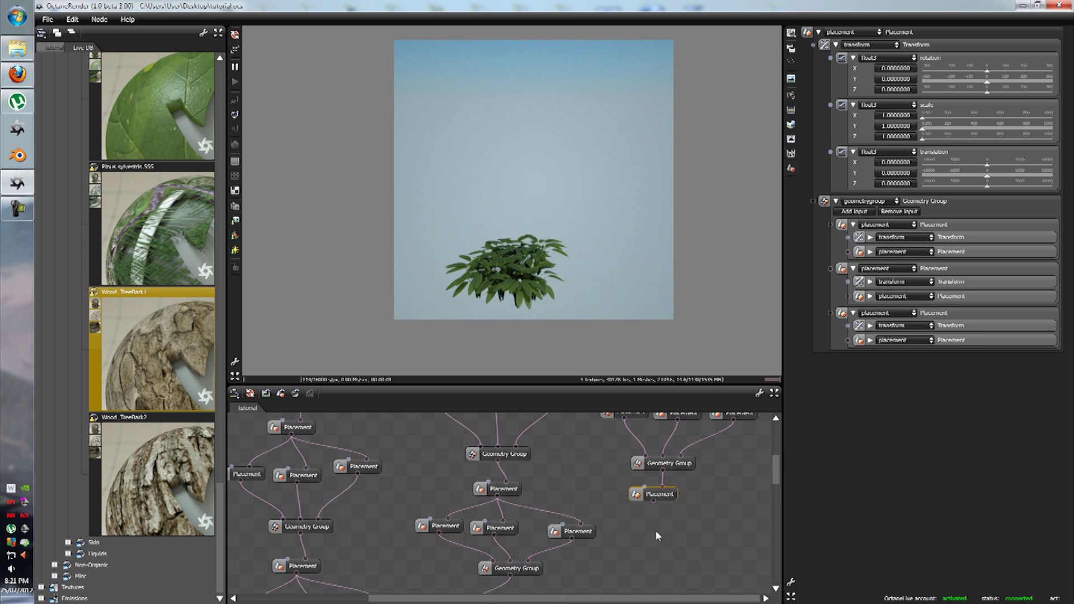
scroll(652, 499, "down", 10)
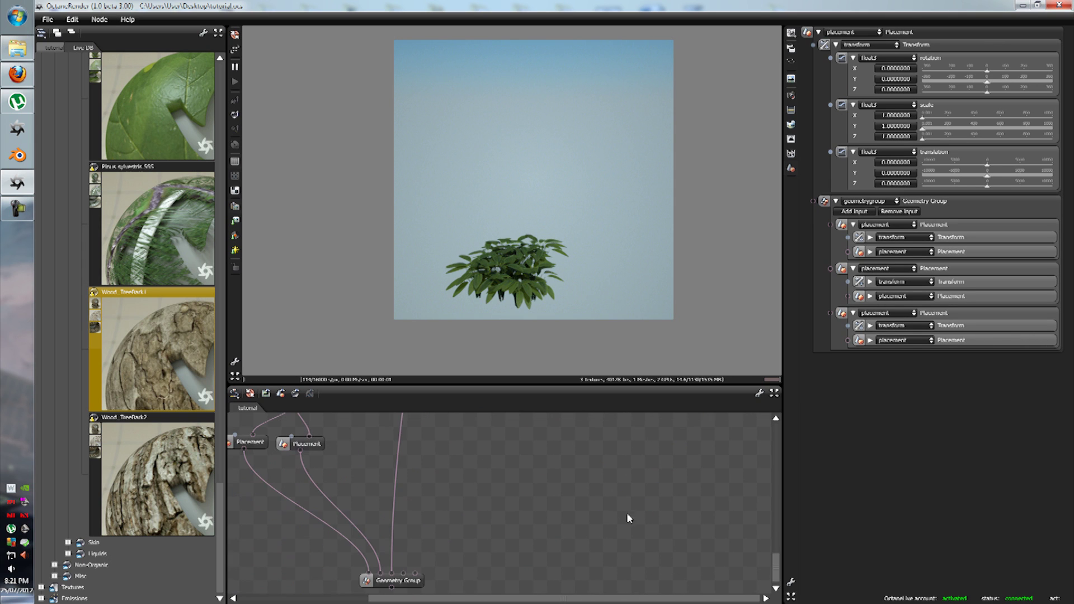
left_click(418, 583)
scroll(591, 530, "up", 5)
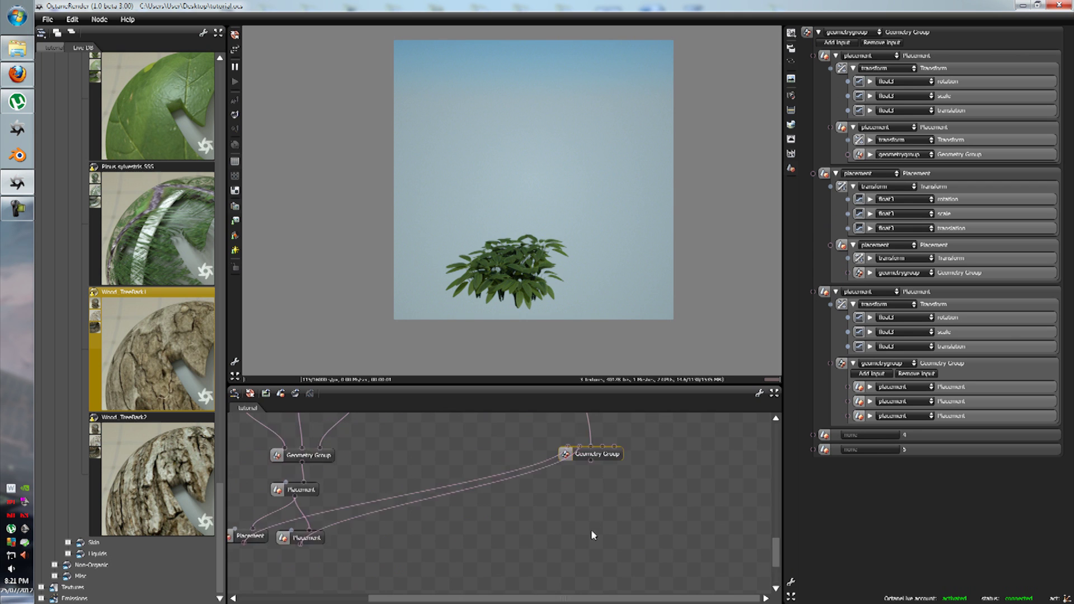
scroll(608, 526, "down", 4)
left_click_drag(606, 554, 630, 442)
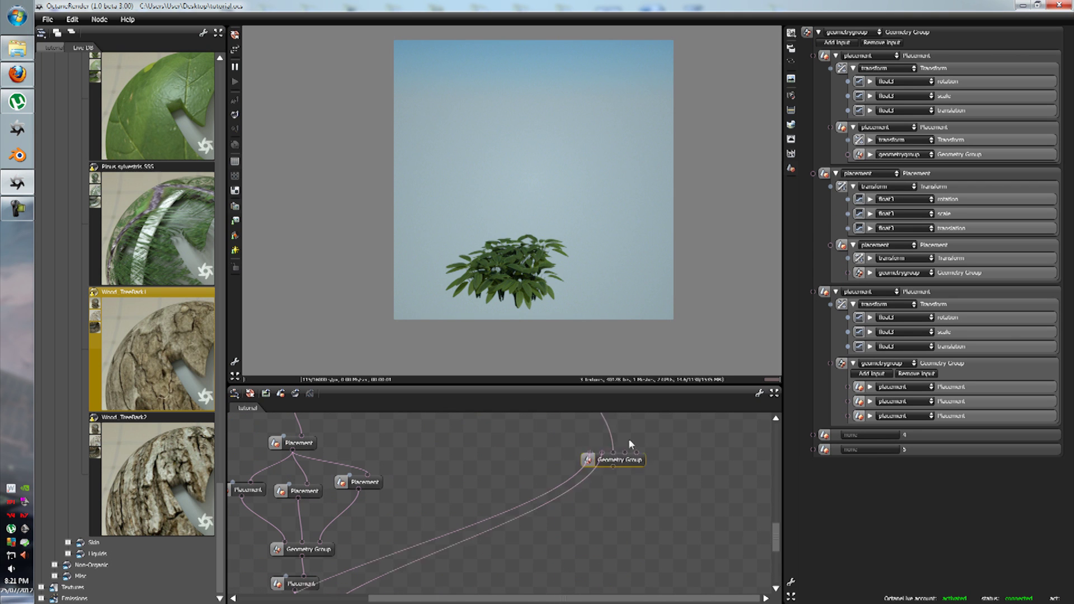
left_click(774, 393)
left_click_drag(619, 390, 669, 211)
Connect the Placement below the tree's Geometry Group to the fourth input of the scene's final Geometry Group
scroll(666, 369, "up", 3)
left_click(645, 252)
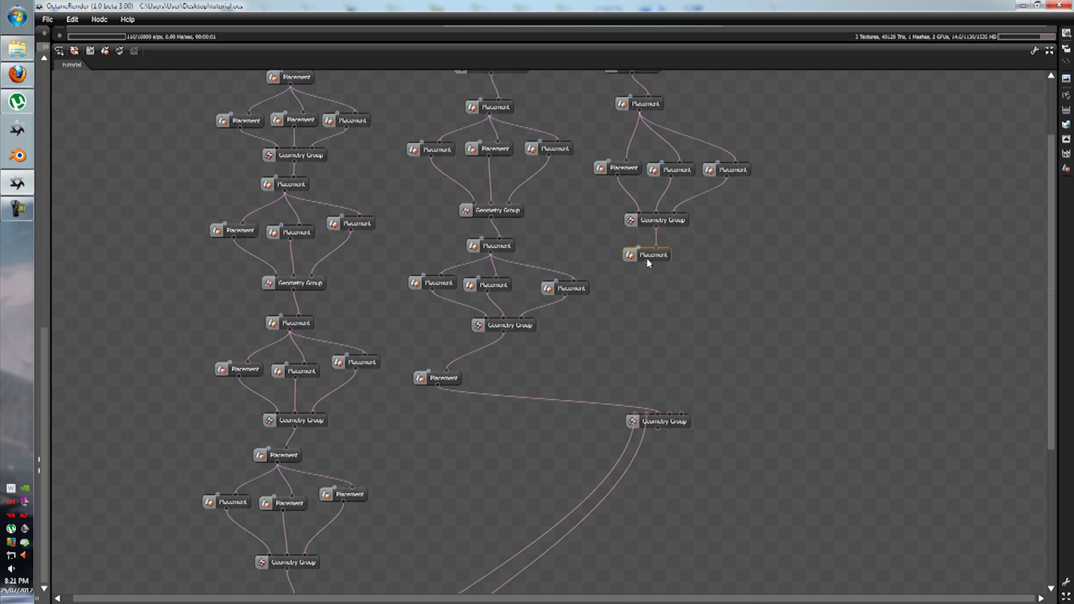
left_click_drag(668, 402, 669, 418)
scroll(670, 411, "down", 3)
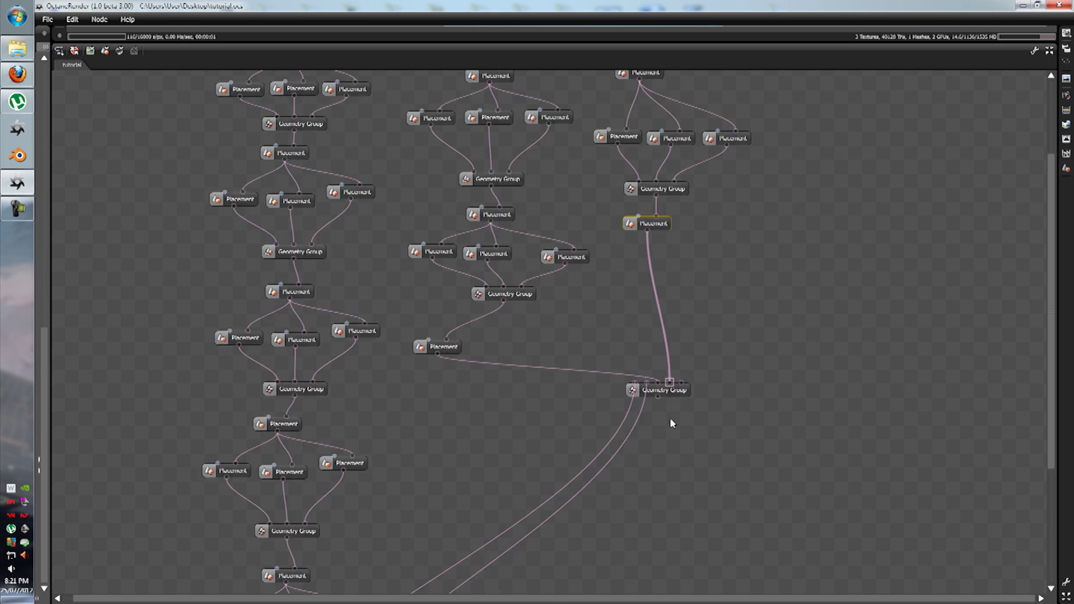
Move the scene's final Geometry Group back to the bottom of the graph, restore the normal layout and save the project
left_click_drag(667, 205, 529, 560)
left_click(1049, 51)
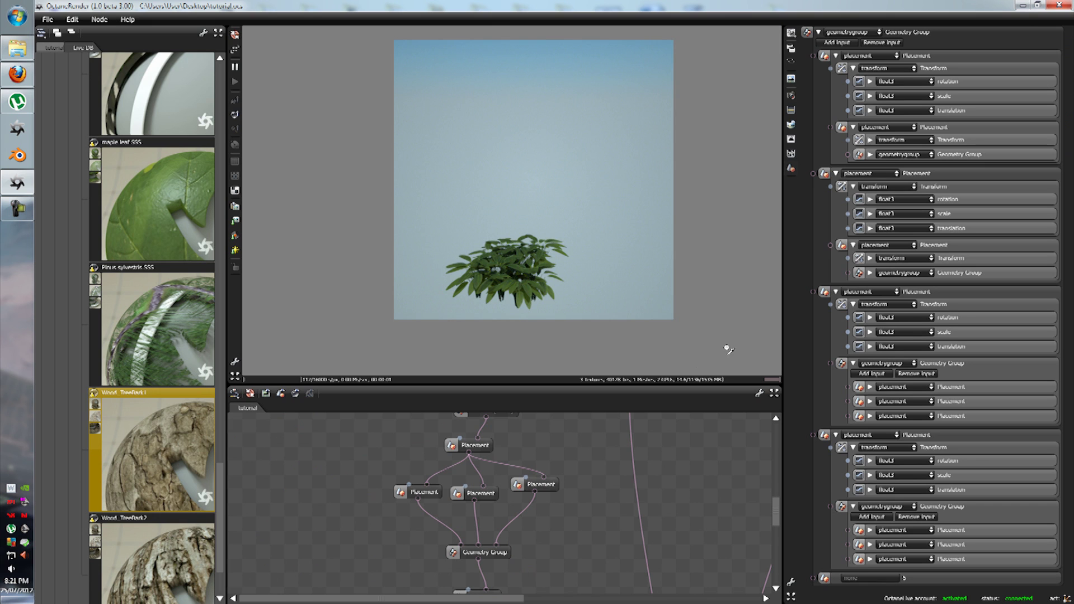
left_click(46, 20)
left_click(68, 66)
left_click_drag(776, 517, 780, 573)
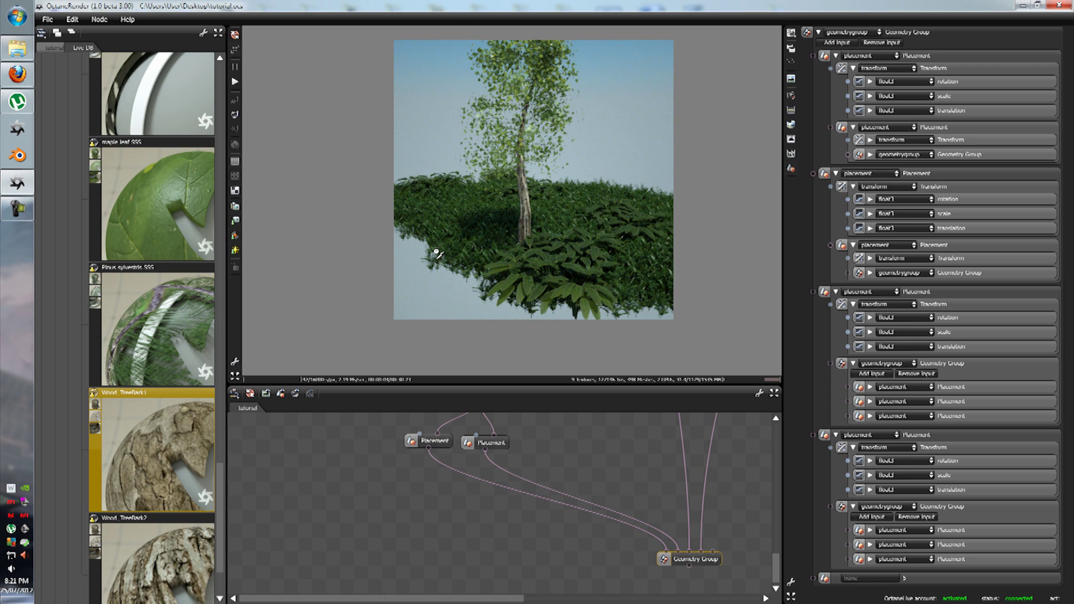
left_click_drag(704, 557, 649, 541)
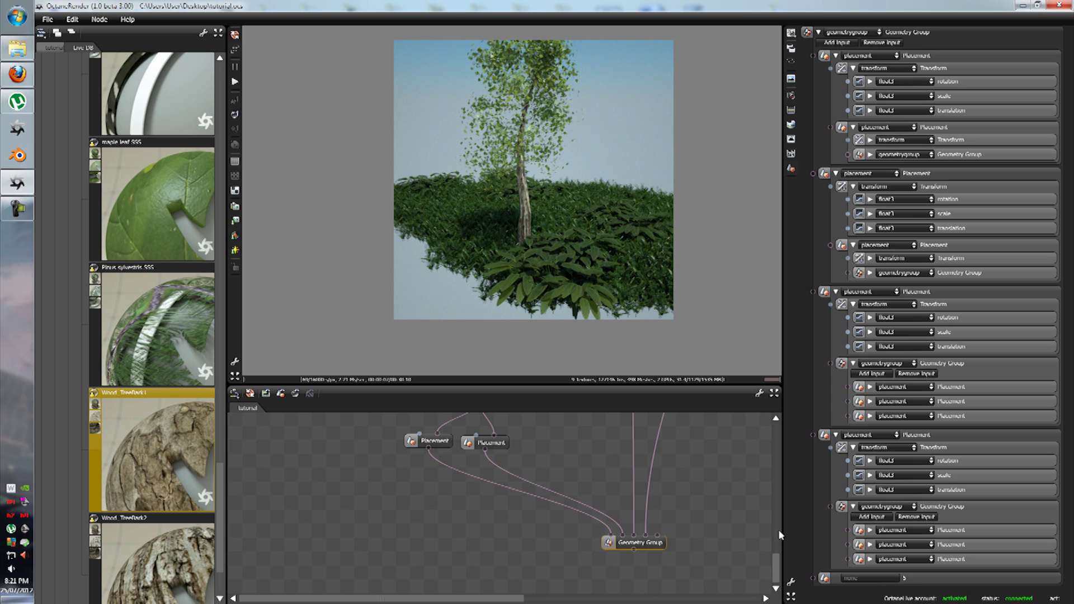
Return to the tree branch in the node graph and view the whole vegetation scene from above in the render
left_click_drag(776, 561, 776, 435)
scroll(777, 436, "up", 3)
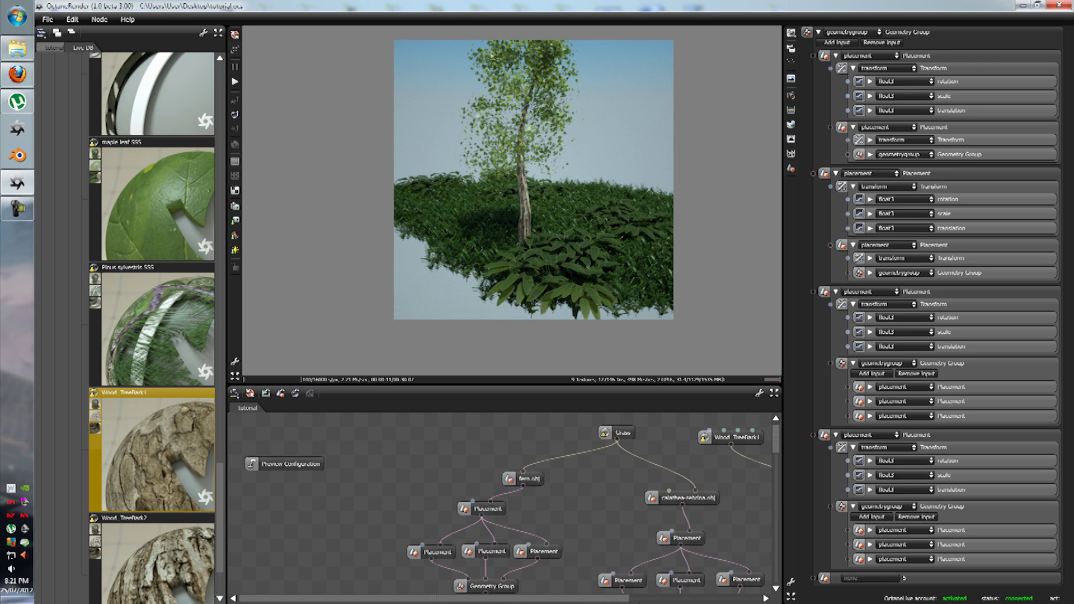
left_click(741, 597)
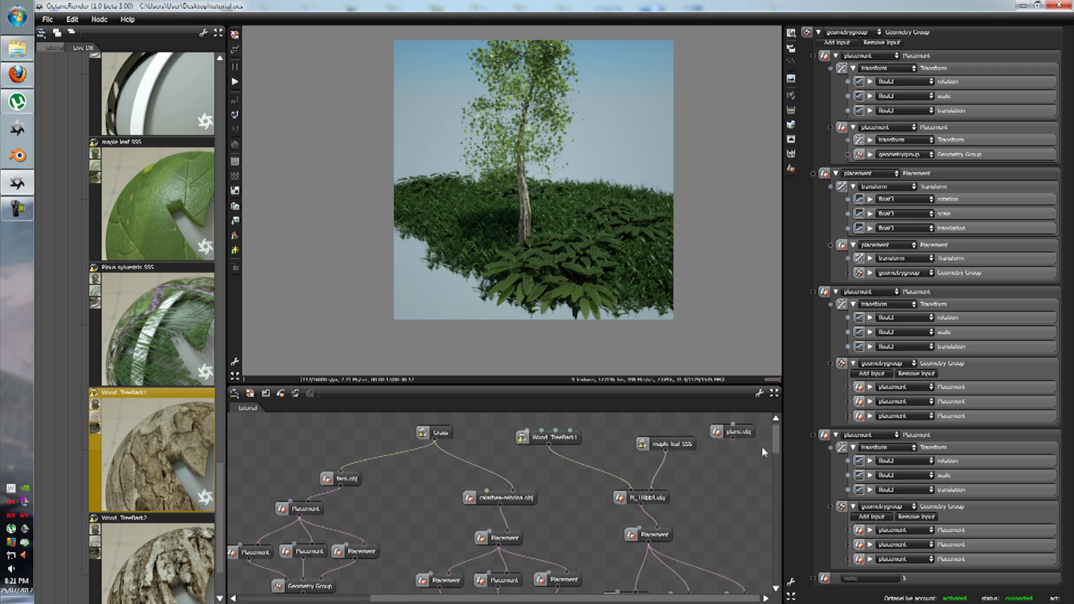
left_click(777, 476)
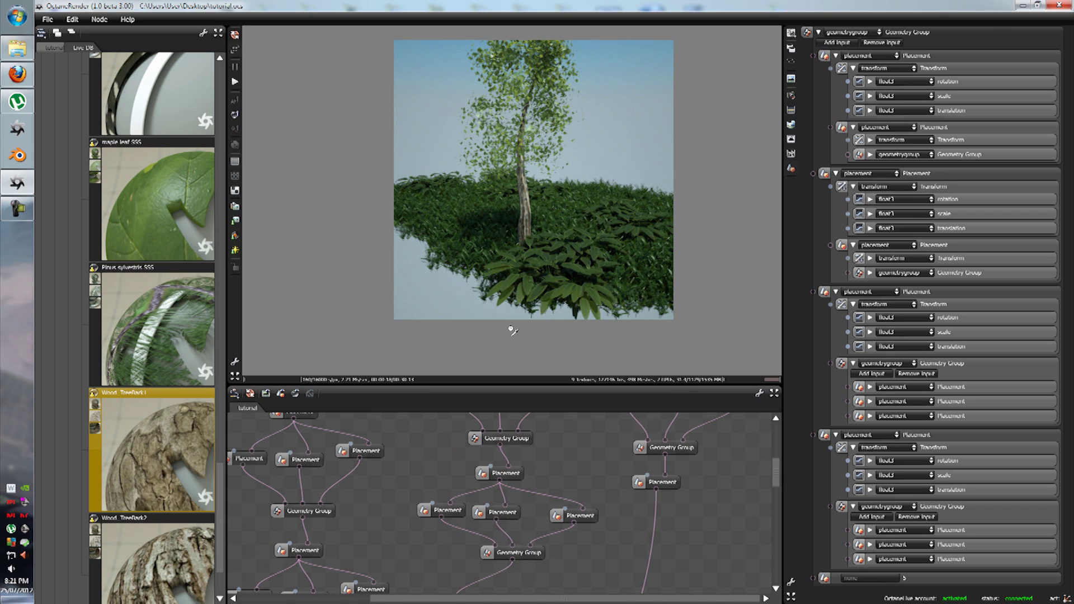
left_click_drag(510, 329, 510, 330)
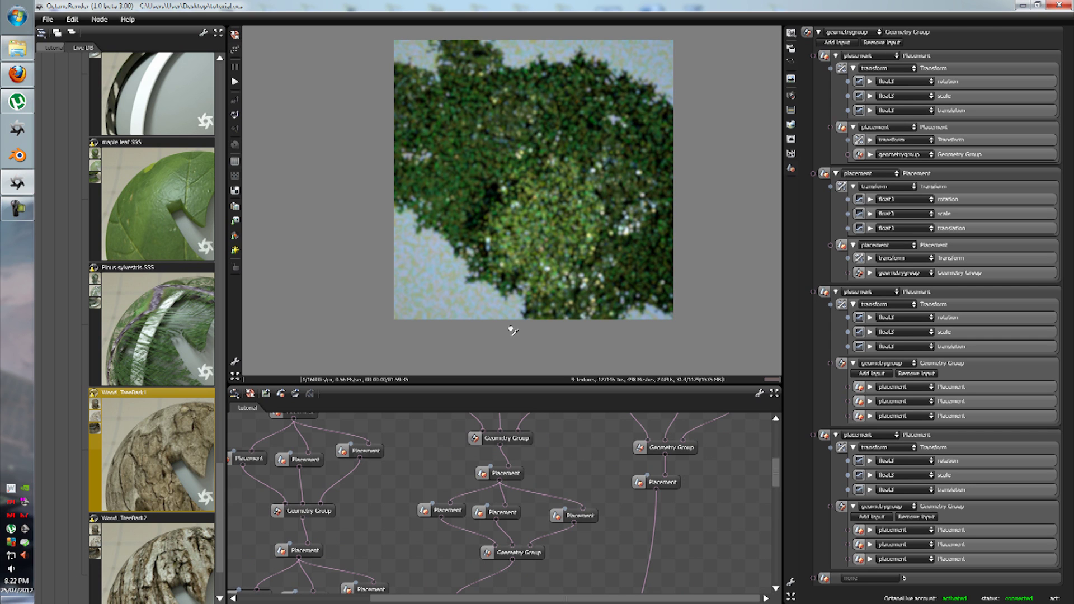
scroll(513, 330, "up", 2)
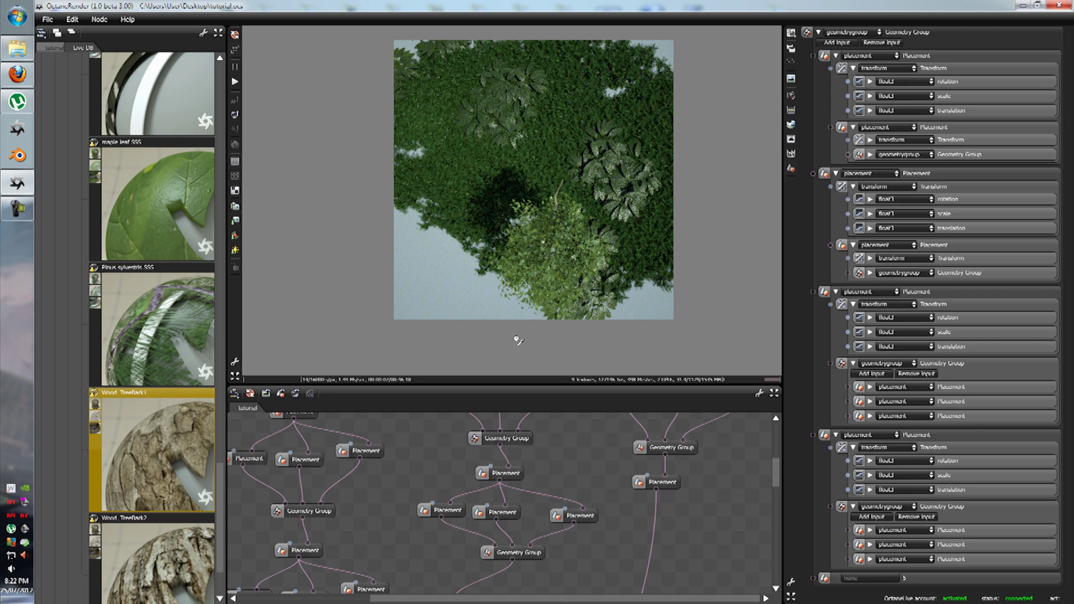
left_click_drag(516, 339, 526, 366)
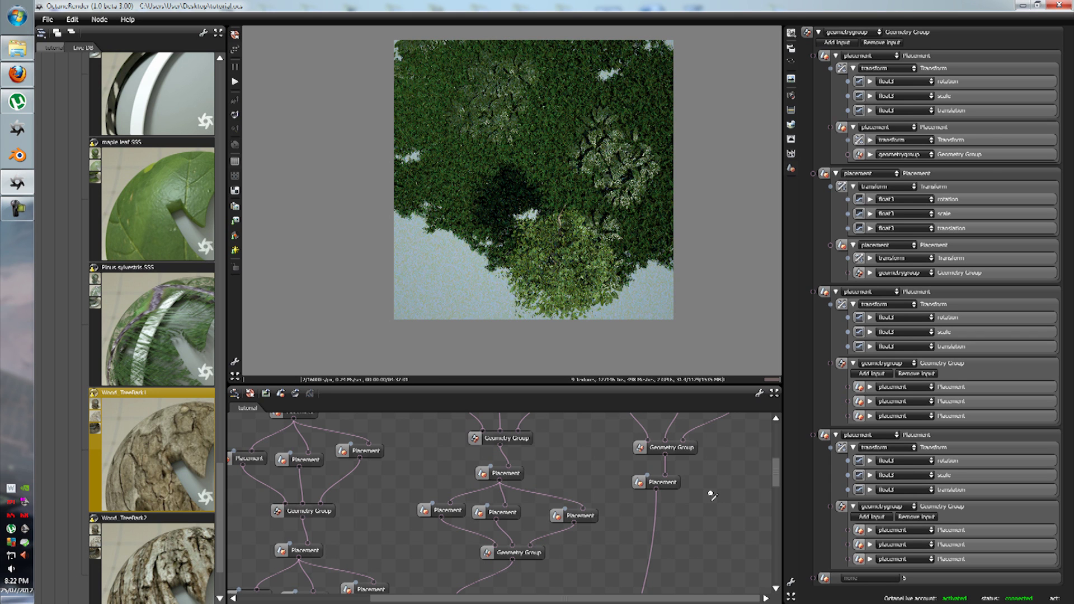
Set the Y rotation of the middle Placement above the tree's Geometry Group to 50
left_click(691, 450)
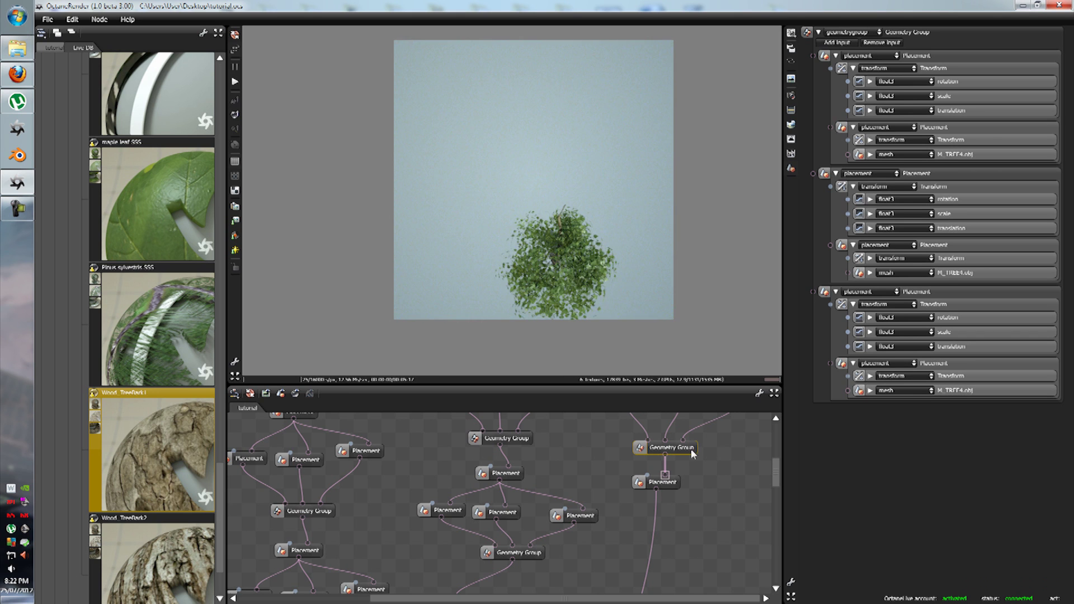
scroll(540, 237, "down", 3)
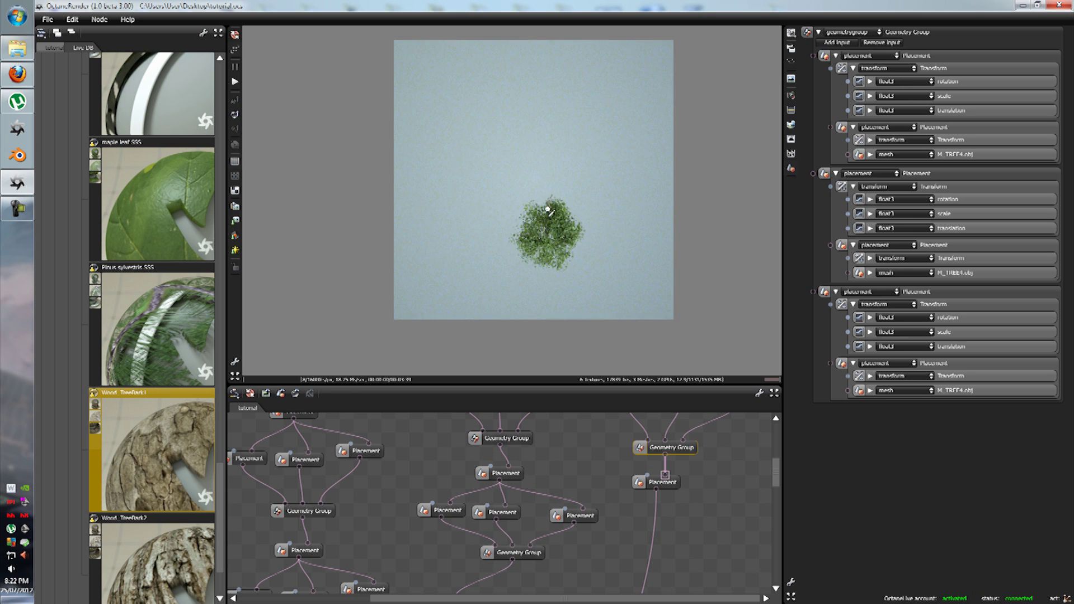
left_click_drag(544, 210, 495, 235)
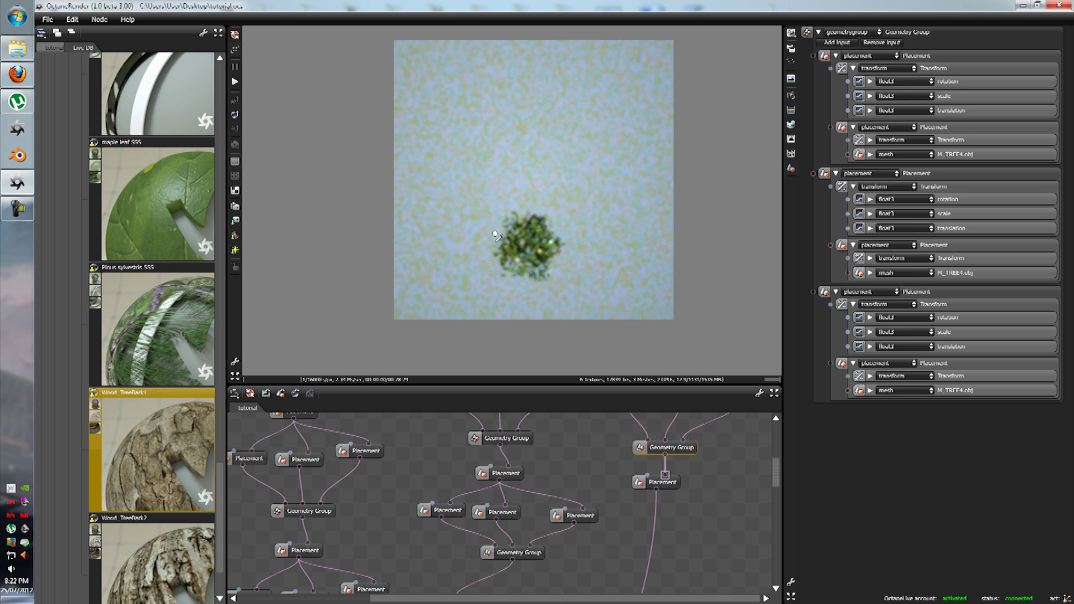
right_click_drag(495, 234, 460, 245)
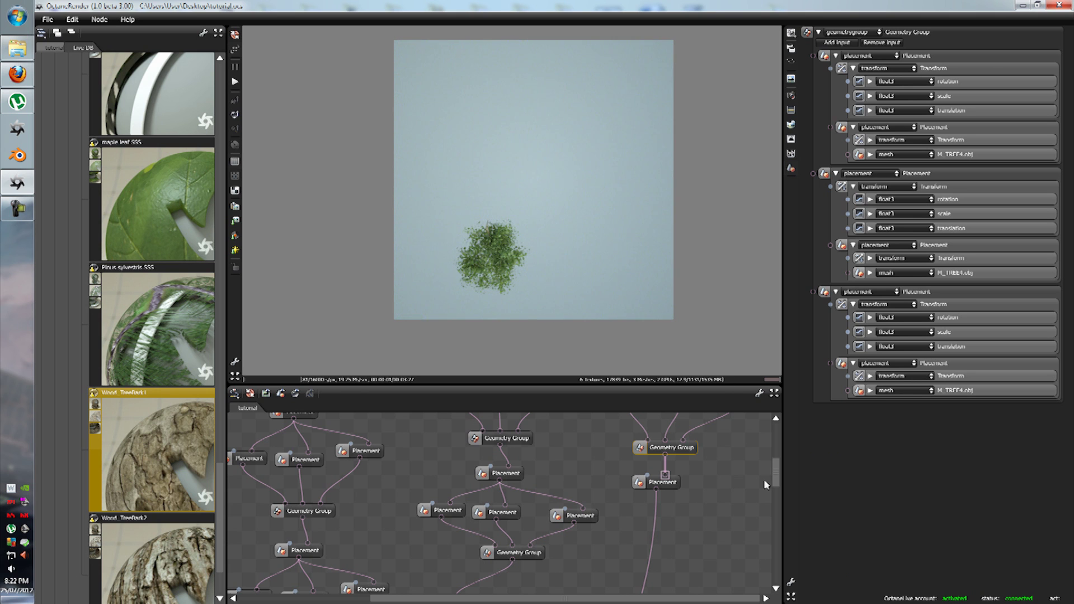
left_click_drag(775, 463, 776, 467)
scroll(776, 467, "up", 5)
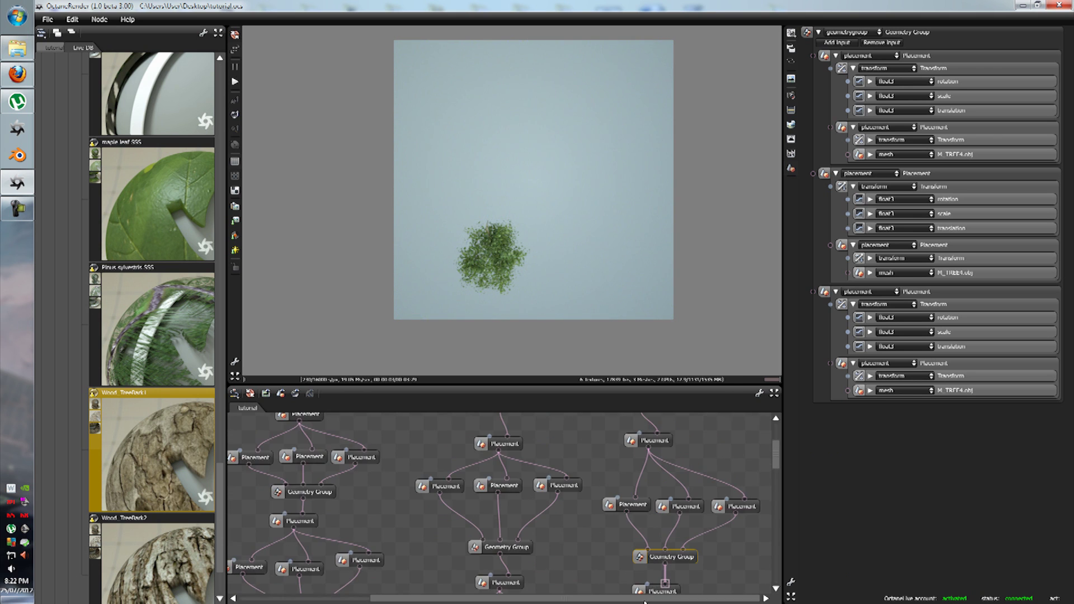
left_click(680, 506)
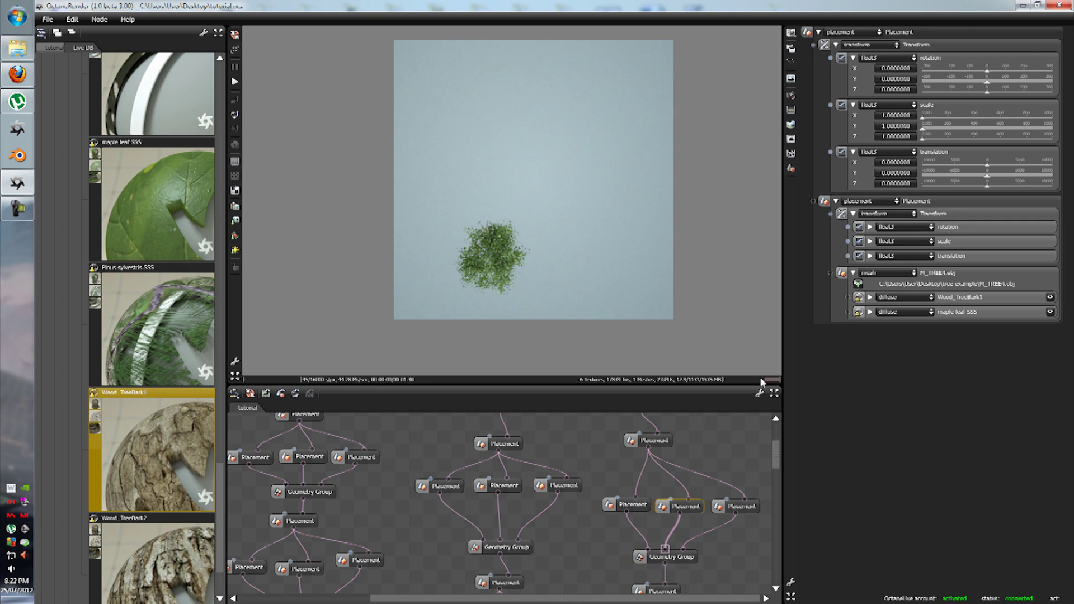
double_click(888, 82)
type("20")
key("Return")
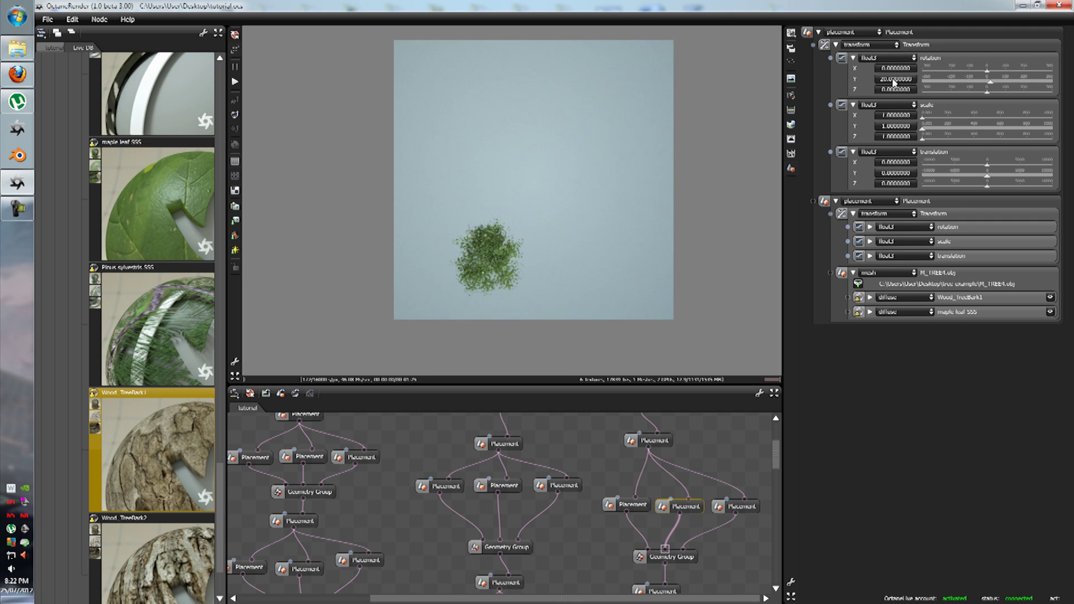
left_click(894, 79)
type("50")
key("Return")
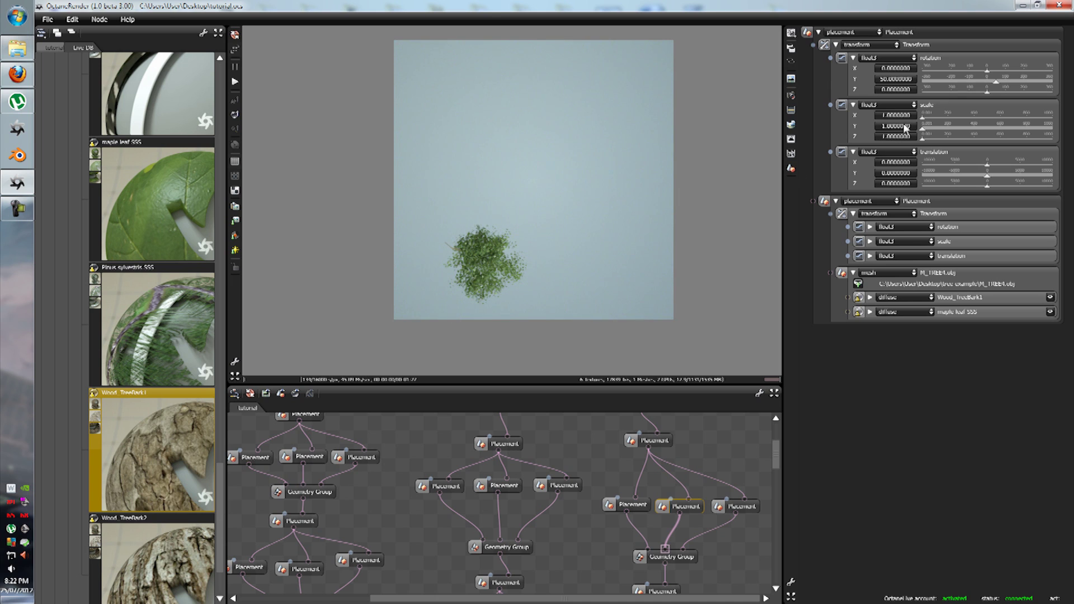
Set the middle tree Placement's X translation to 10 and check it within the tree's Geometry Group
left_click(899, 162)
type("5")
key("Return")
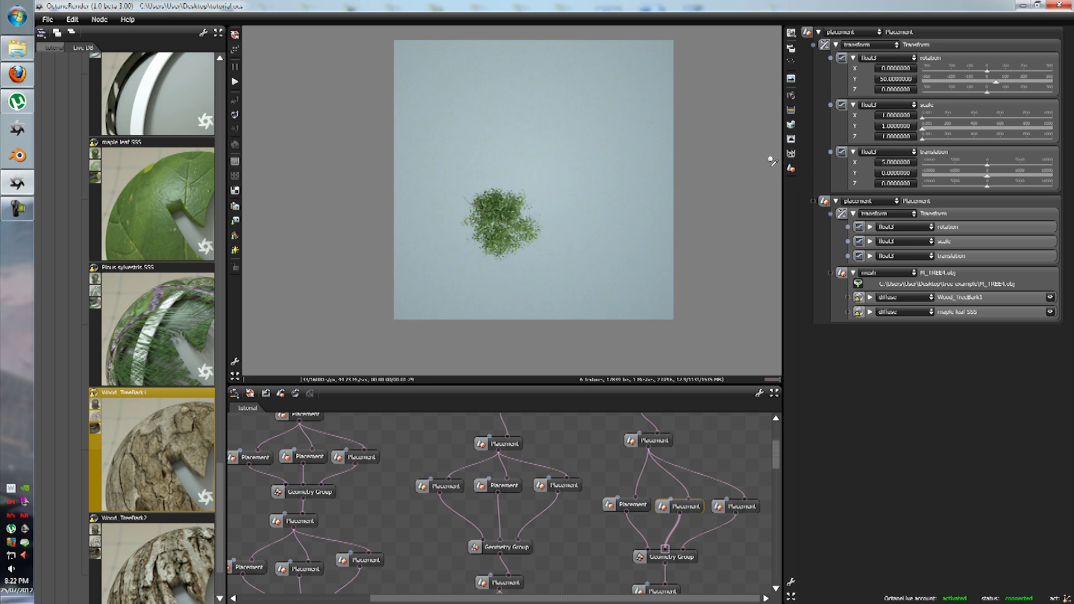
left_click(900, 163)
type("10")
key("Return")
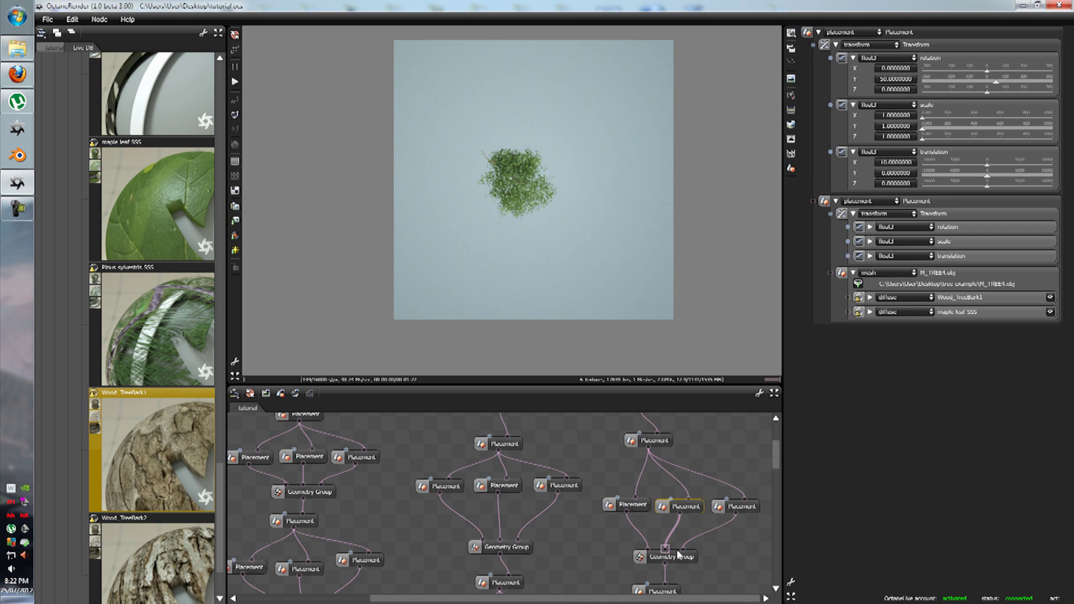
left_click(678, 556)
Set the third tree Placement's Y rotation to 86 and its X translation to 10
left_click(694, 508)
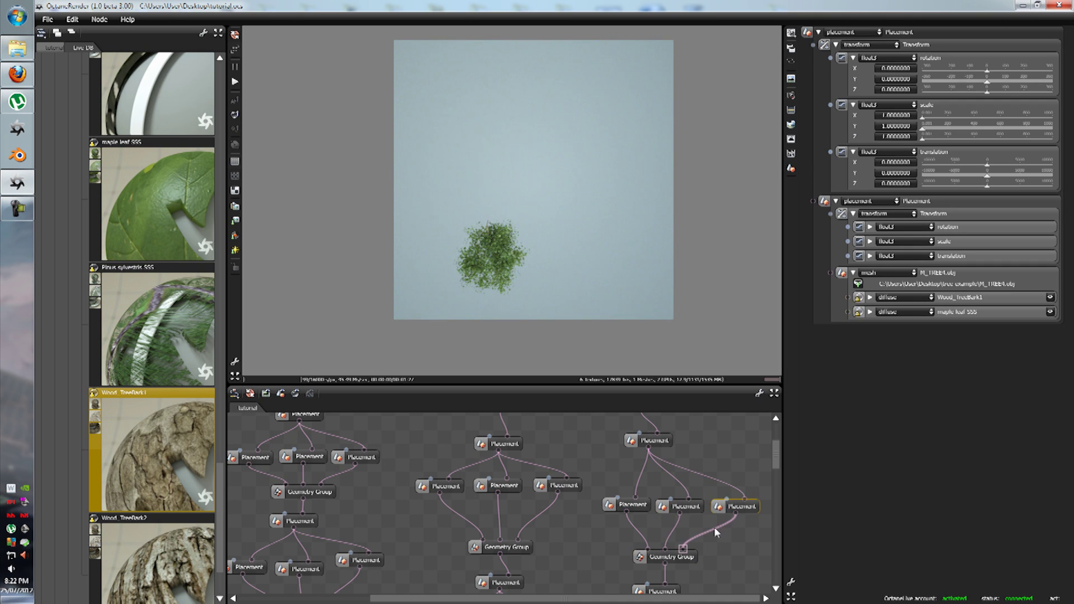
left_click(637, 509)
left_click(743, 507)
left_click(897, 68)
left_click(892, 80)
type("86")
key("Return")
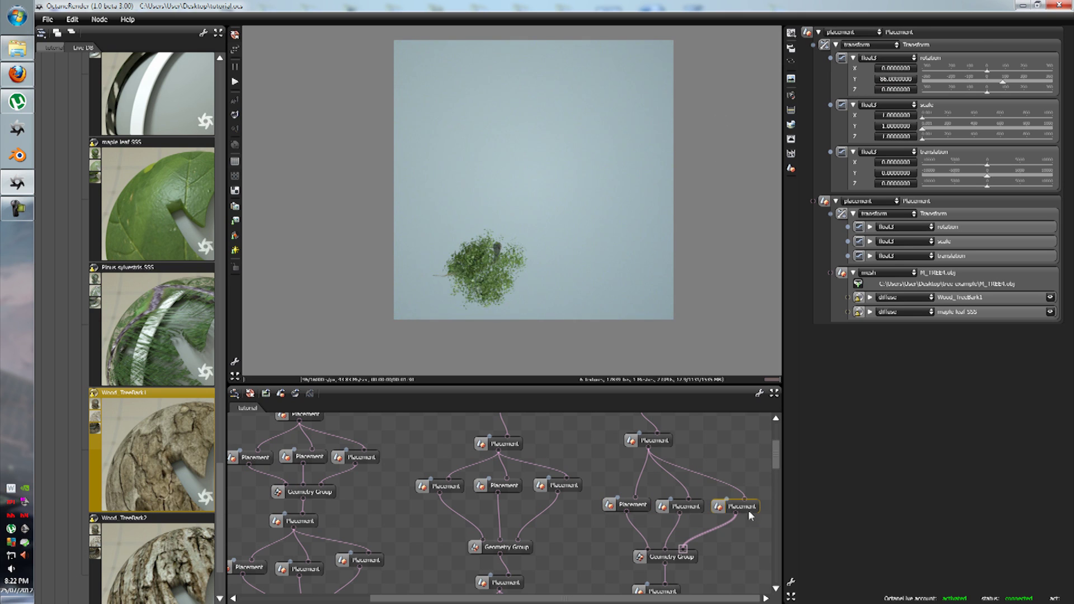
left_click_drag(516, 171, 519, 425)
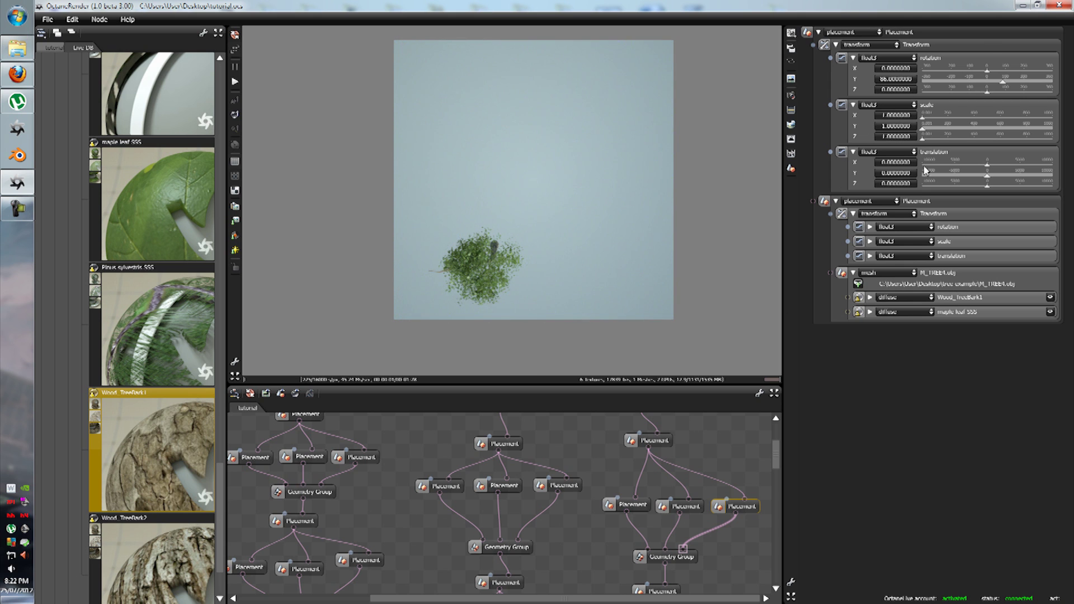
double_click(895, 162)
type("10")
key("Return")
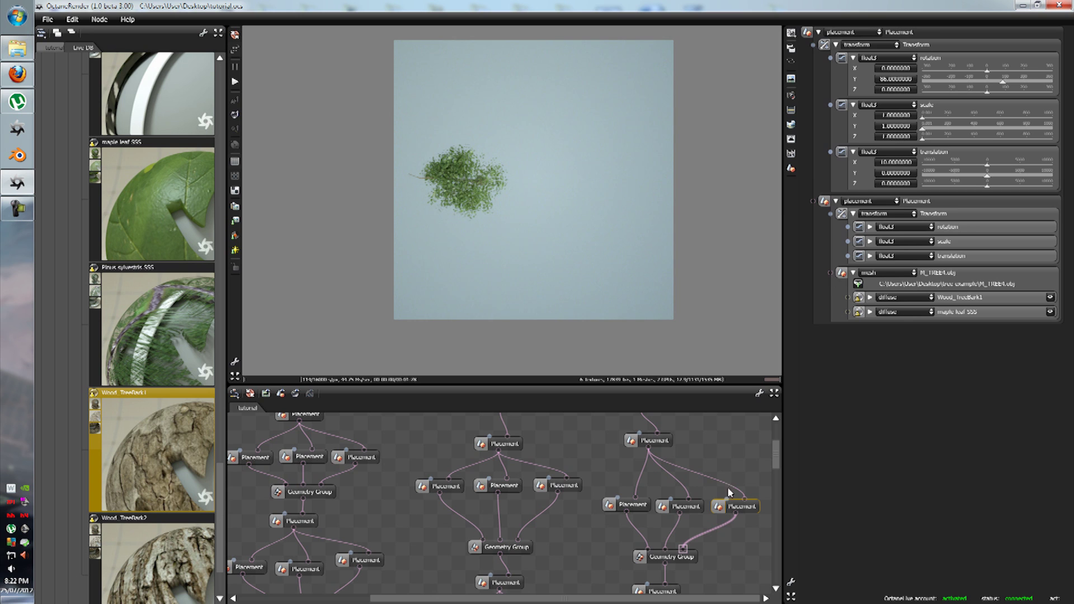
Compare the trees in their Geometry Group and set the third Placement's Y rotation to 52
left_click_drag(685, 560, 693, 552)
left_click(745, 507)
double_click(893, 79)
type("52")
key("Return")
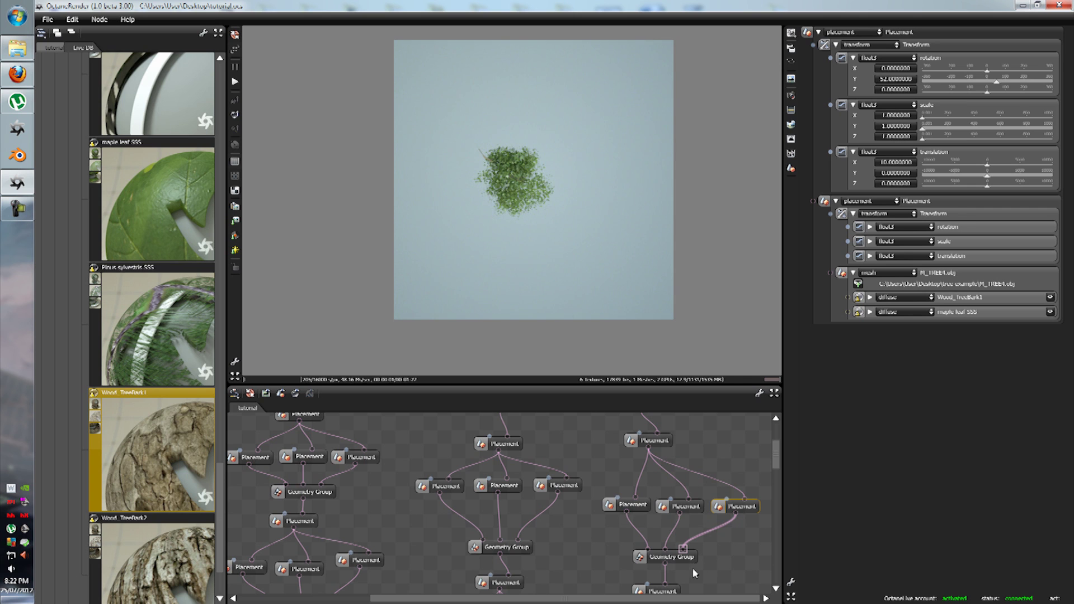
Set the third tree Placement's X translation to 15
left_click(685, 560)
left_click(752, 511)
left_click(896, 163)
type("25")
key("Return")
left_click(895, 165)
type("15")
key("Return")
left_click(899, 164)
type("15")
key("Return")
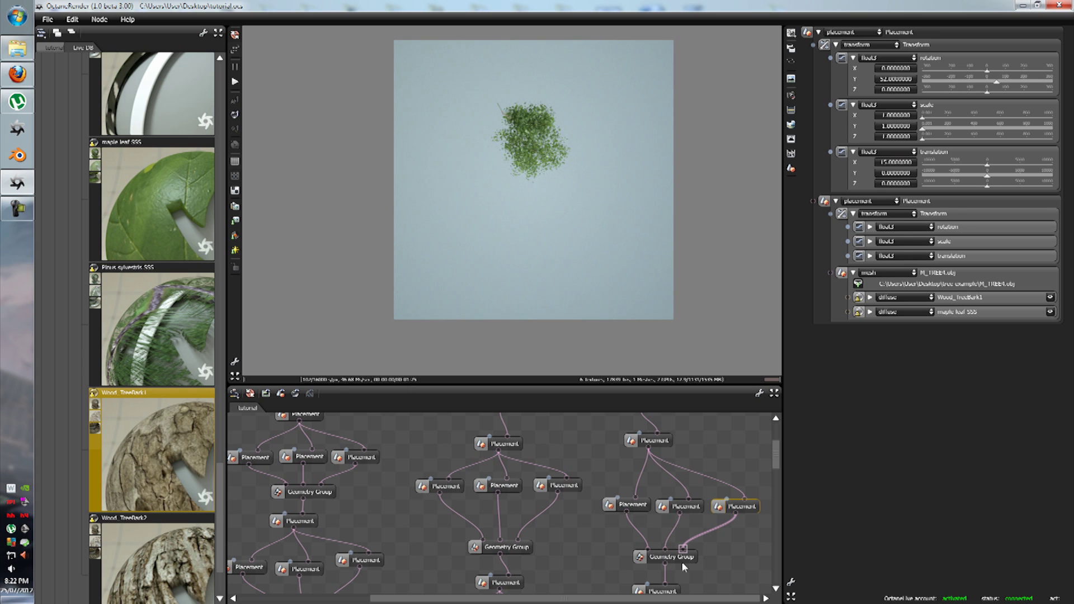
Adjust the third tree Placement's Z translation, checking the group's spacing, and settle on 10
left_click(679, 556)
left_click(737, 506)
left_click(895, 183)
type("15")
key("Return")
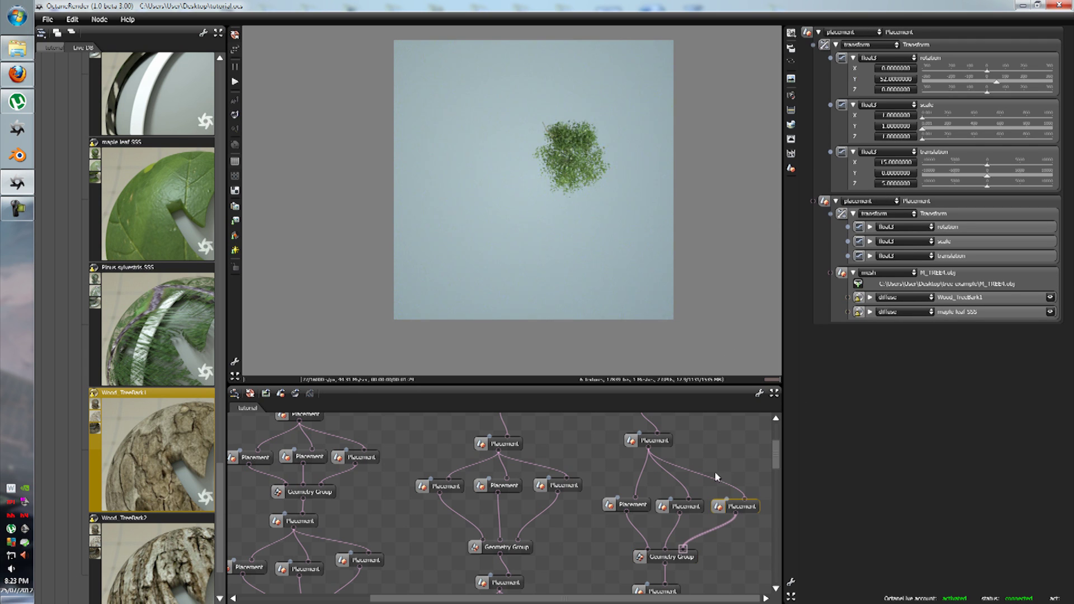
left_click(684, 558)
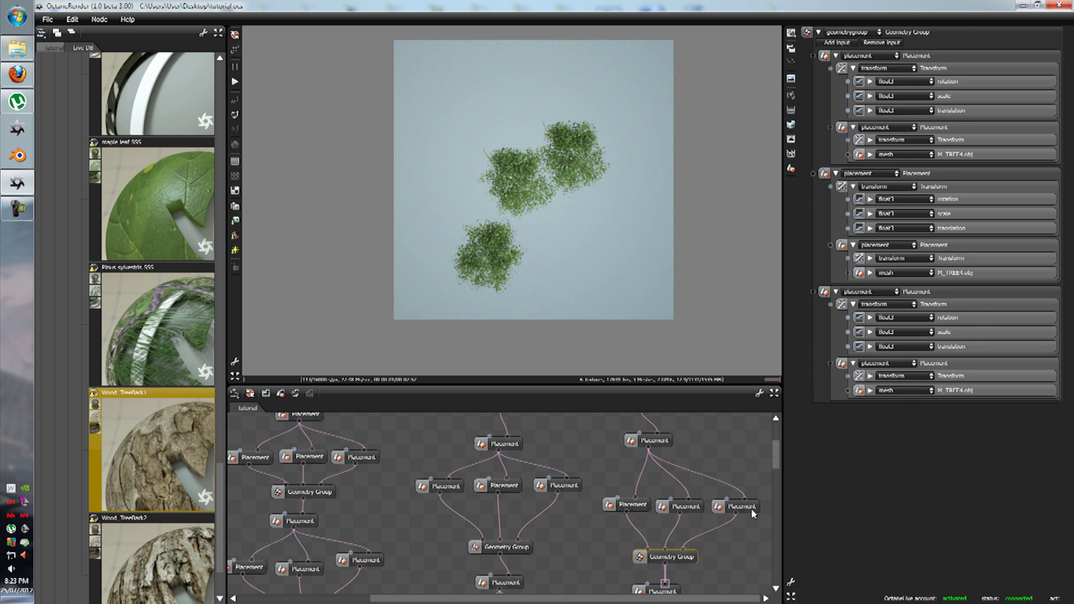
left_click(737, 507)
left_click(896, 184)
type("10")
key("Return")
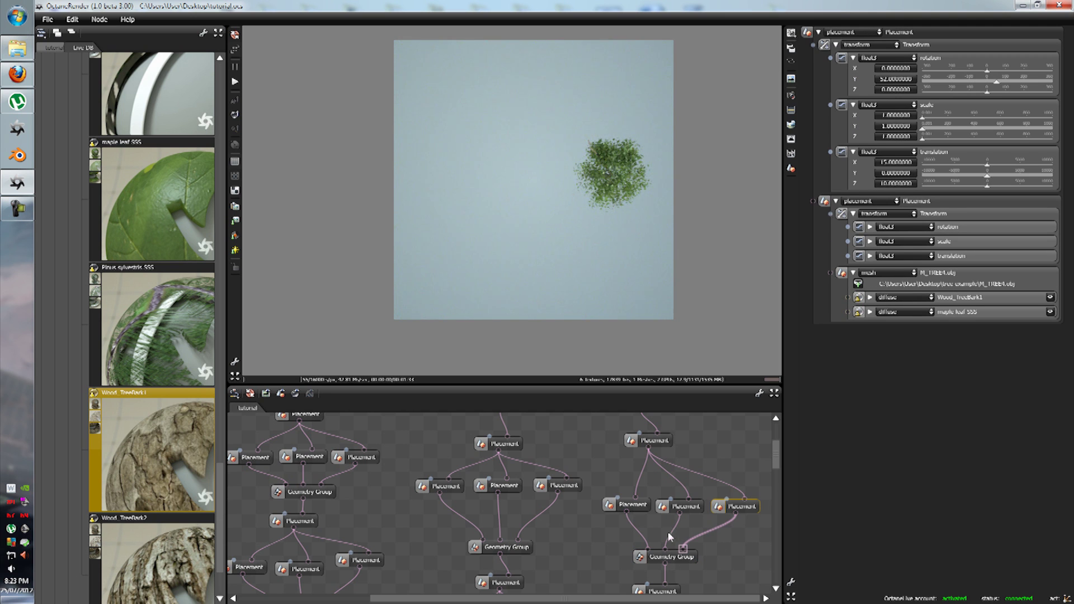
Check the three trees in their group and display the scene's final Geometry Group in the render
left_click(674, 556)
scroll(680, 545, "down", 2)
scroll(644, 546, "down", 5)
left_click(459, 541)
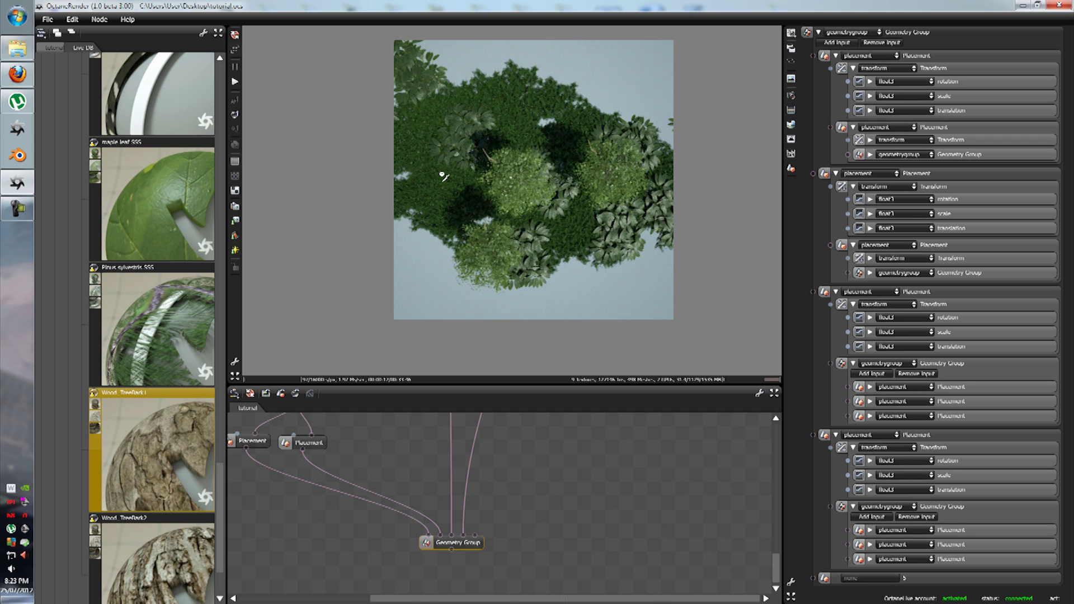
Pause the render and save the project
left_click(235, 69)
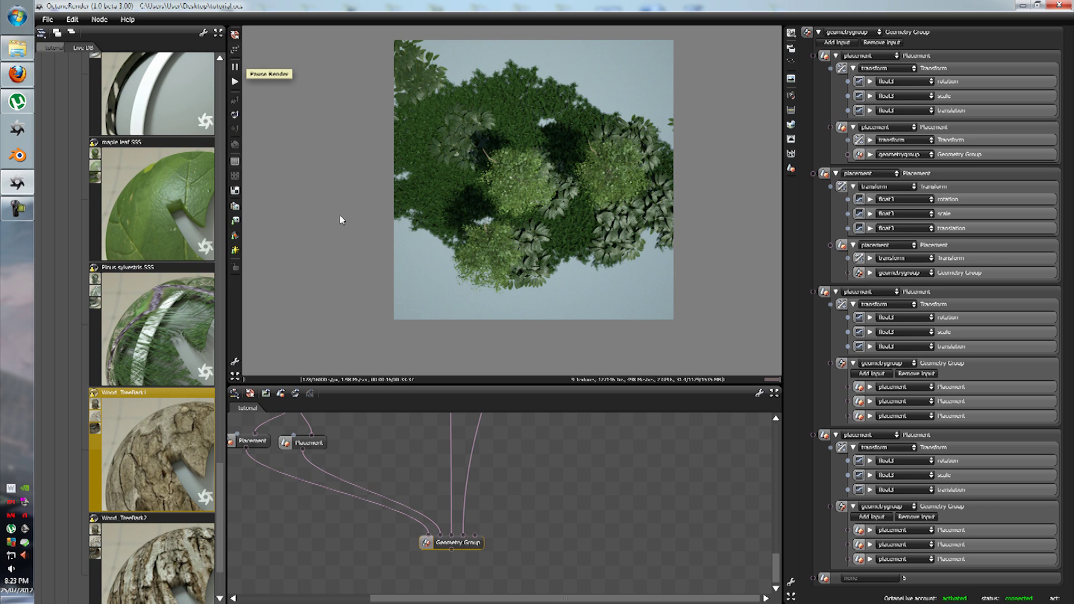
left_click(55, 22)
left_click(60, 68)
Import M_TREE6.obj as a new mesh node in the free area beside the M_TREE4.obj branch
left_click_drag(777, 564, 775, 445)
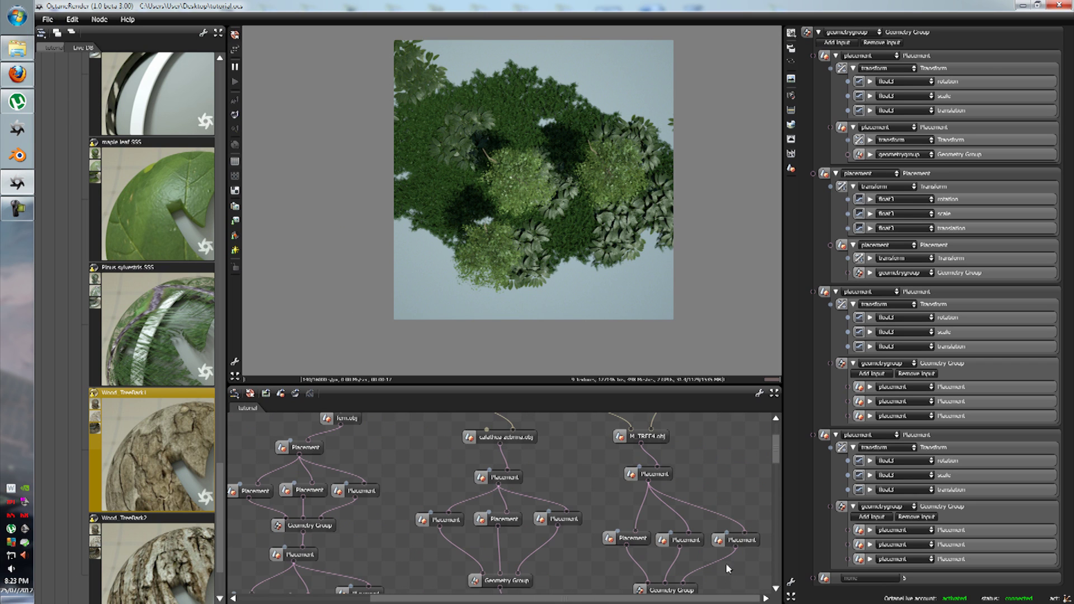
left_click_drag(729, 472, 413, 503)
left_click_drag(536, 474, 468, 500)
scroll(442, 481, "up", 2)
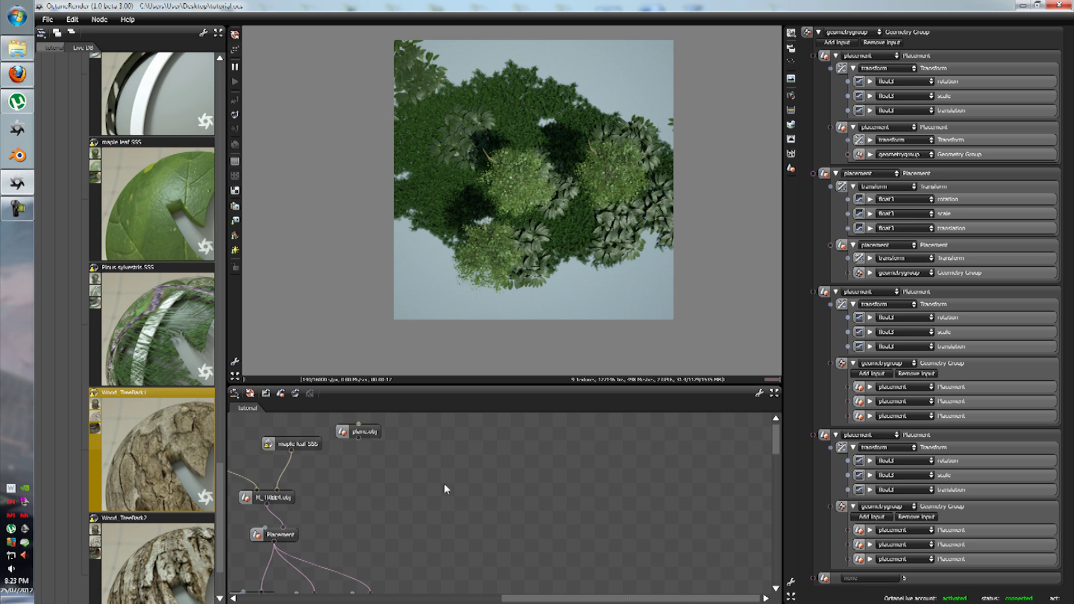
scroll(392, 465, "down", 1)
right_click(474, 499)
mouse_move(503, 502)
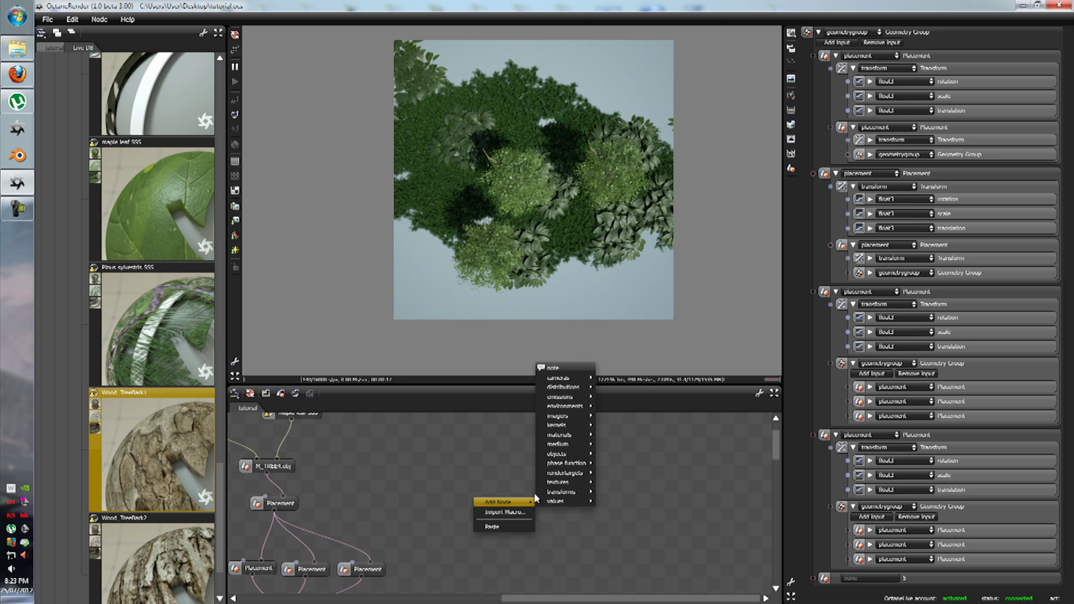
mouse_move(572, 461)
left_click(615, 434)
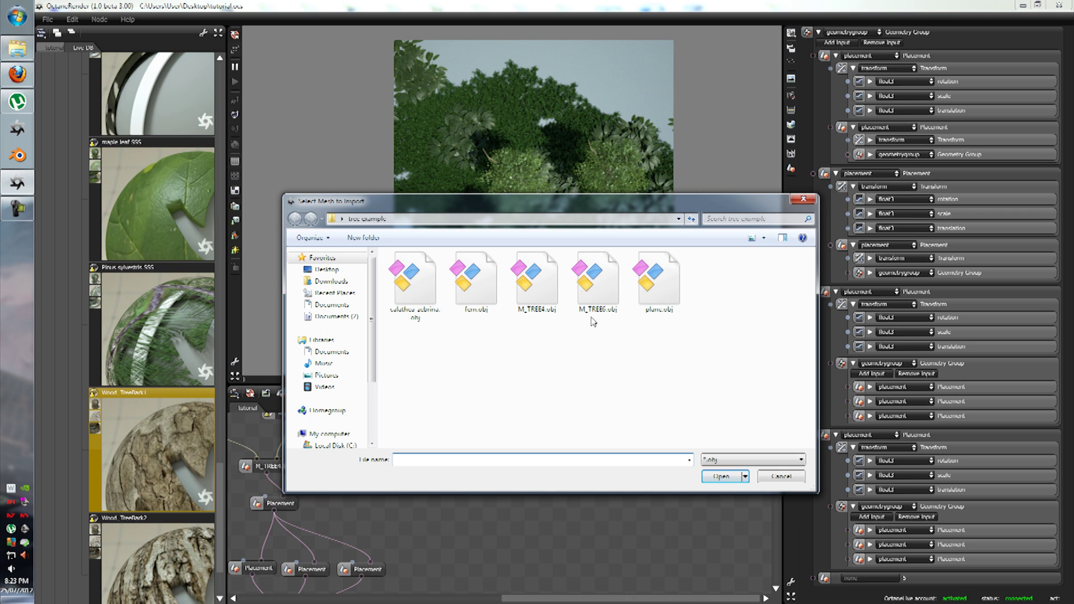
left_click(595, 288)
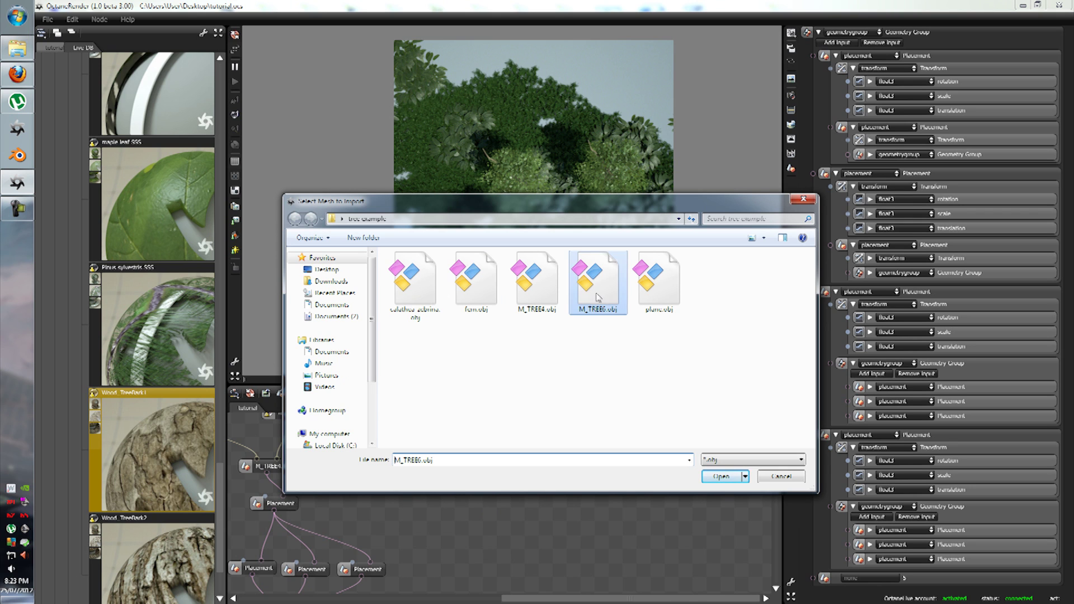
left_click(719, 476)
left_click_drag(489, 534, 474, 476)
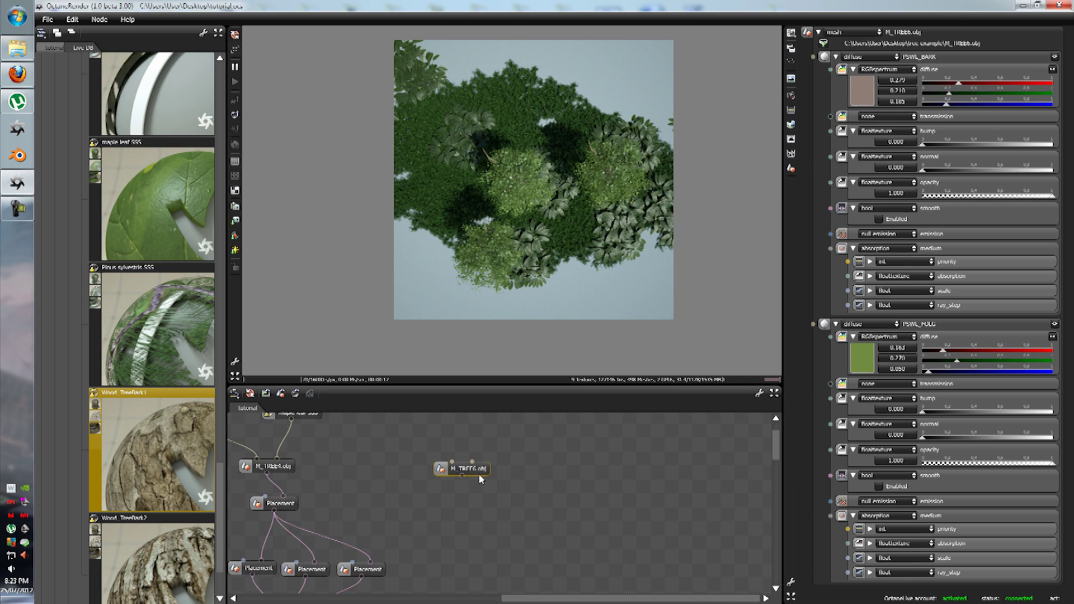
Resume rendering and connect the maple leaf SSS material to the second input of M_TREE6.obj
left_click(234, 82)
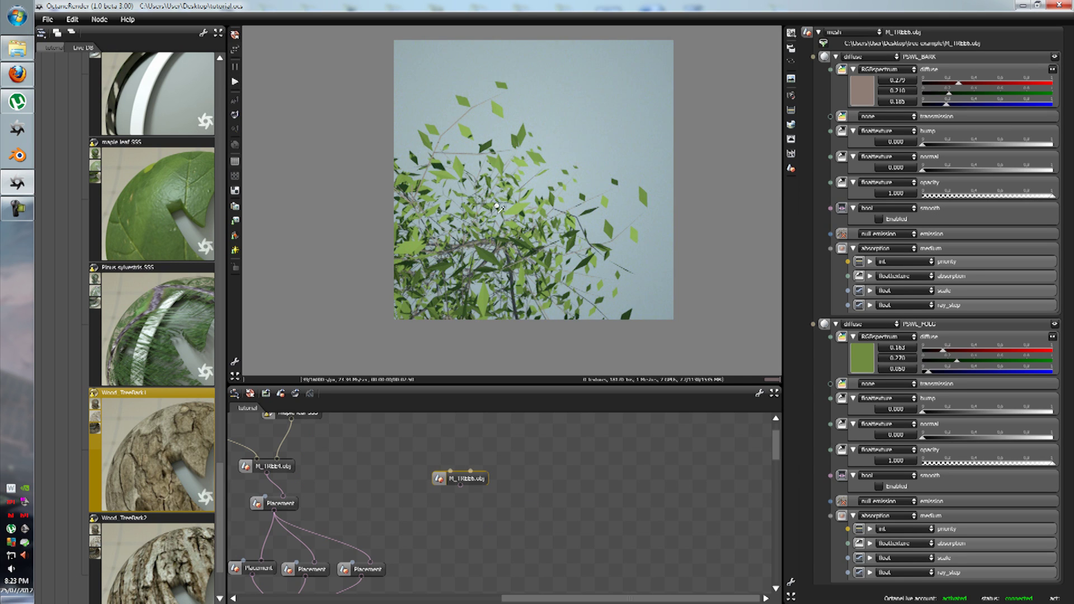
scroll(363, 471, "up", 2)
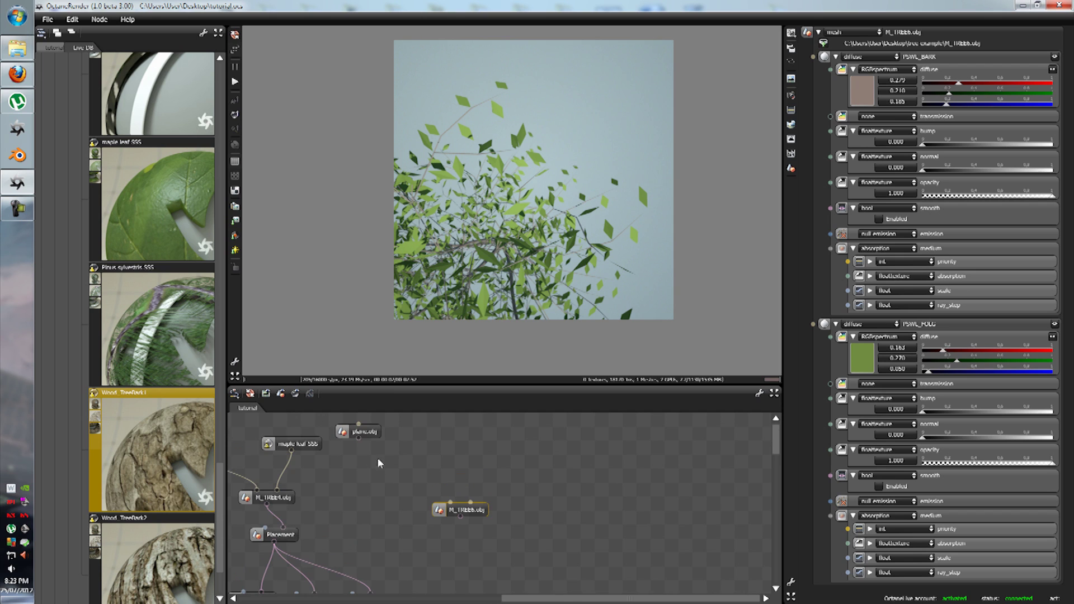
left_click_drag(292, 451, 366, 450)
left_click(521, 133)
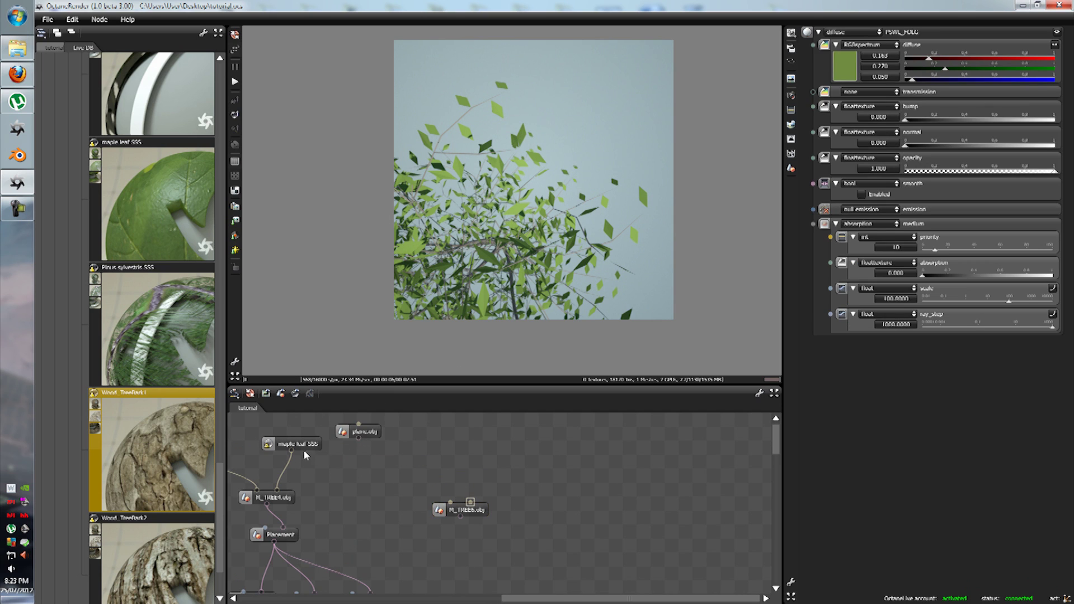
left_click_drag(292, 454, 470, 502)
mouse_move(511, 206)
left_mouse_down()
mouse_move(522, 201)
mouse_move(511, 227)
left_mouse_up()
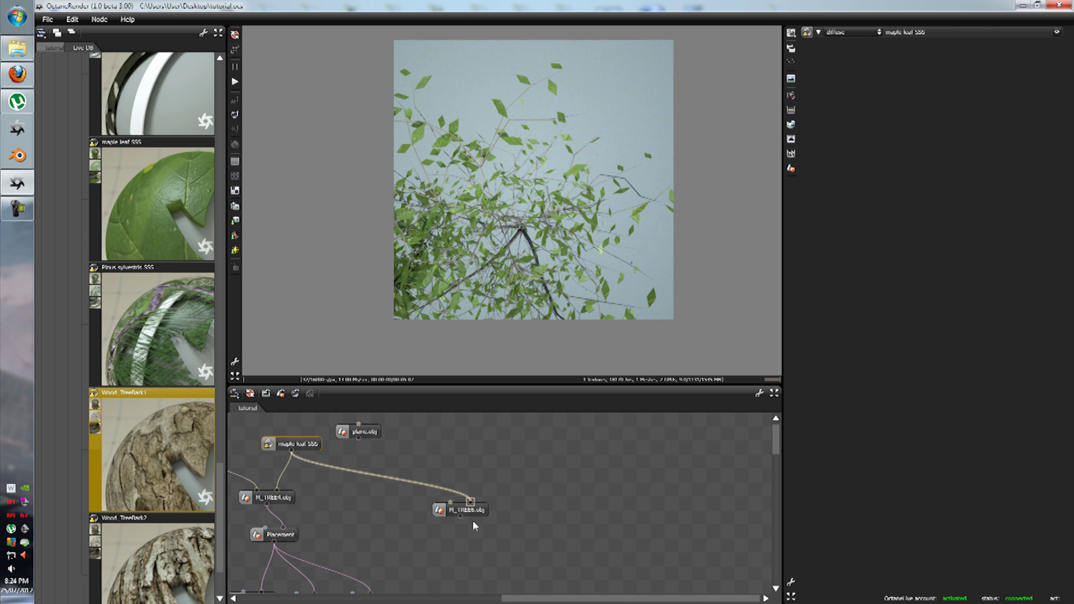
Connect the Wood_TreeBark1 material to the first input of M_TREE6.obj
left_click_drag(521, 499, 642, 481)
left_click_drag(467, 484, 449, 503)
left_click_drag(298, 437, 554, 510)
Examine the M_TREE6.obj tree's bark and leaf materials in the render, from the trunk base to the crown
left_click(575, 512)
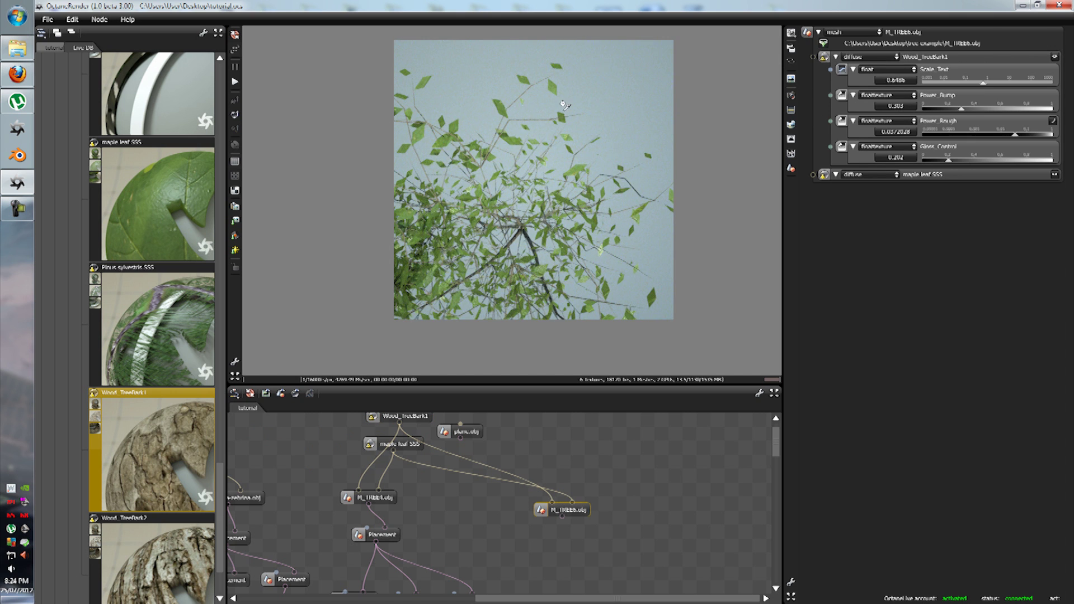
left_click_drag(565, 105, 572, 171)
scroll(557, 195, "down", 3)
right_click_drag(584, 124, 569, 237)
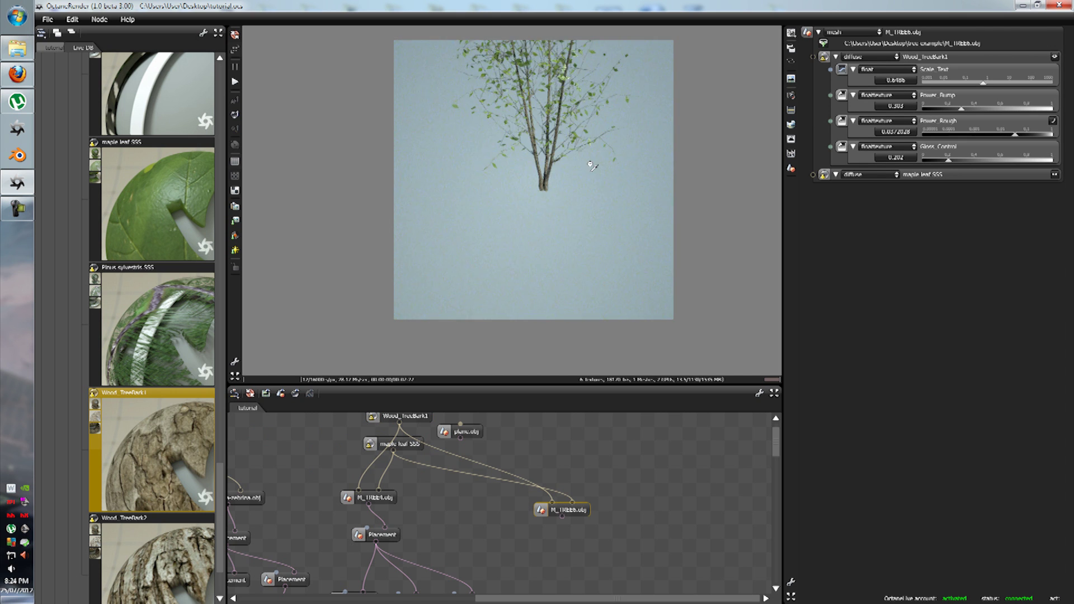
scroll(571, 238, "up", 3)
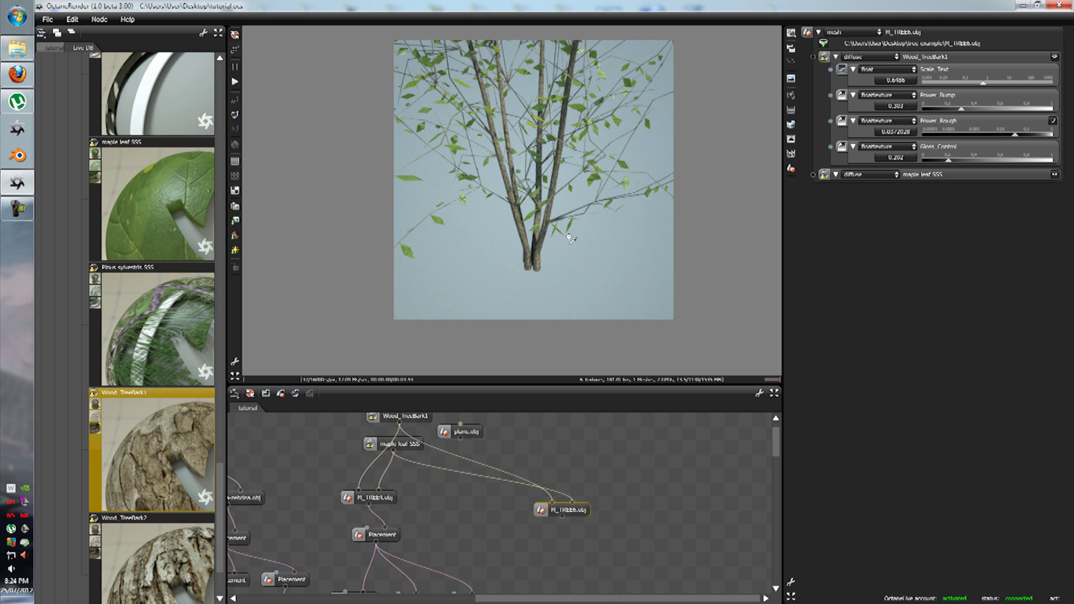
scroll(568, 236, "down", 4)
right_click_drag(495, 185, 463, 237)
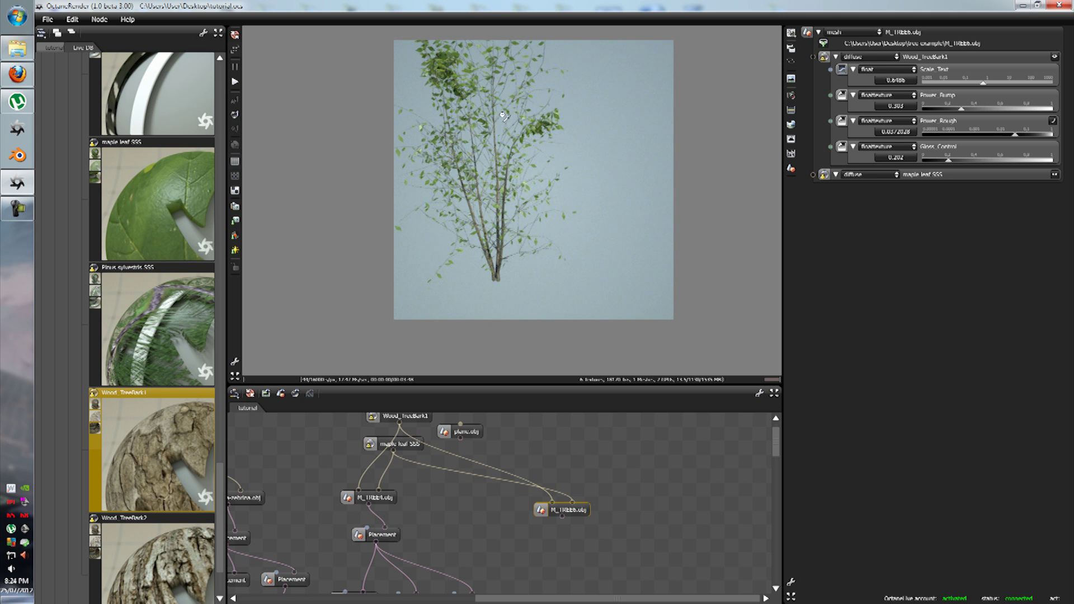
Copy the main placement under M_TREE4.obj and paste it just below the M_TREE6.obj mesh node
left_click_drag(485, 121, 505, 244)
scroll(617, 455, "down", 3)
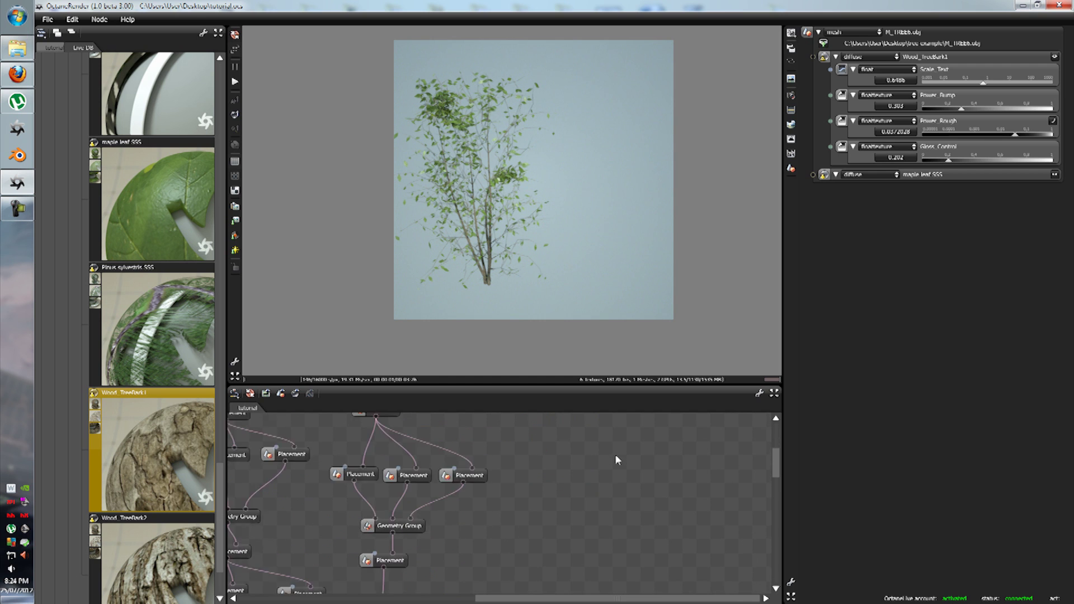
scroll(616, 456, "up", 1)
left_click_drag(563, 449, 599, 449)
right_click(395, 472)
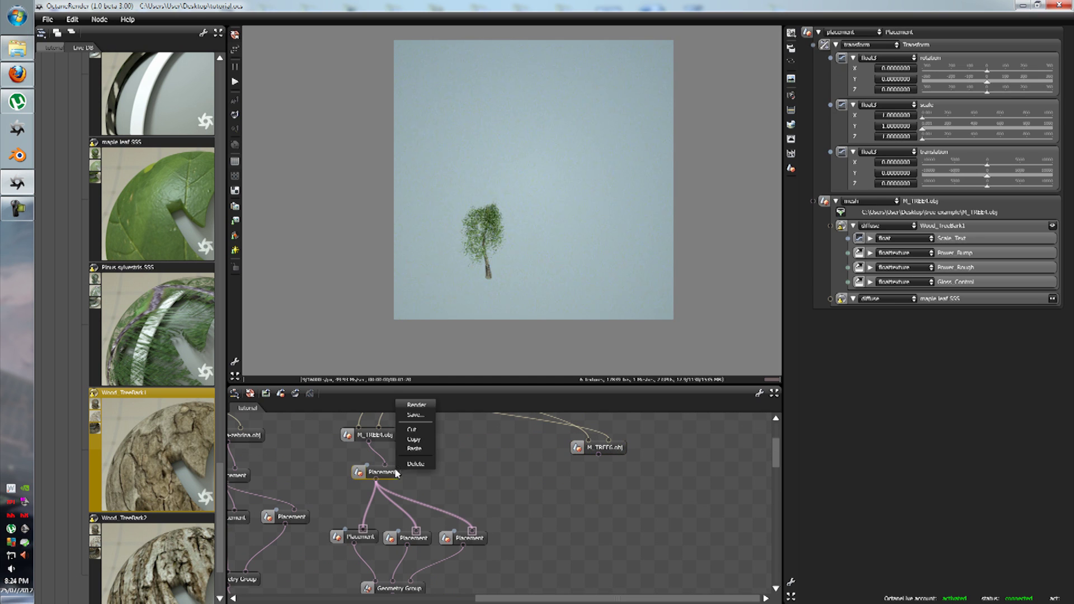
left_click(417, 439)
right_click(474, 485)
left_click(534, 478)
left_click_drag(549, 490, 616, 483)
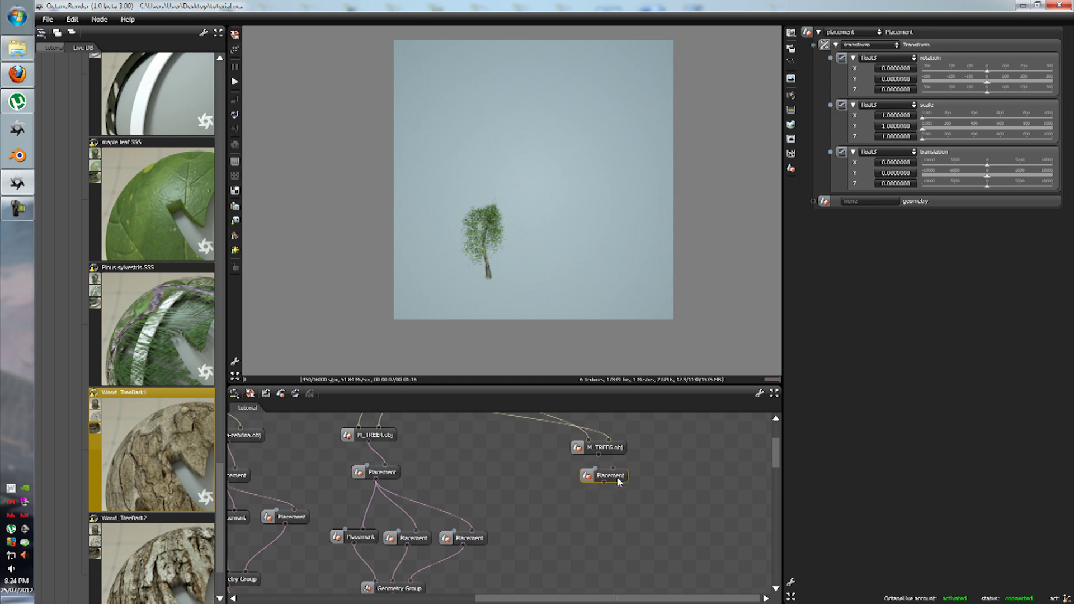
Paste three more placement nodes and arrange them in a row beneath the M_TREE6.obj placement
right_click(485, 491)
left_click(549, 518)
right_click(506, 500)
left_click(563, 531)
right_click(525, 509)
left_click(559, 536)
left_click_drag(609, 545, 704, 530)
left_click_drag(595, 534, 635, 526)
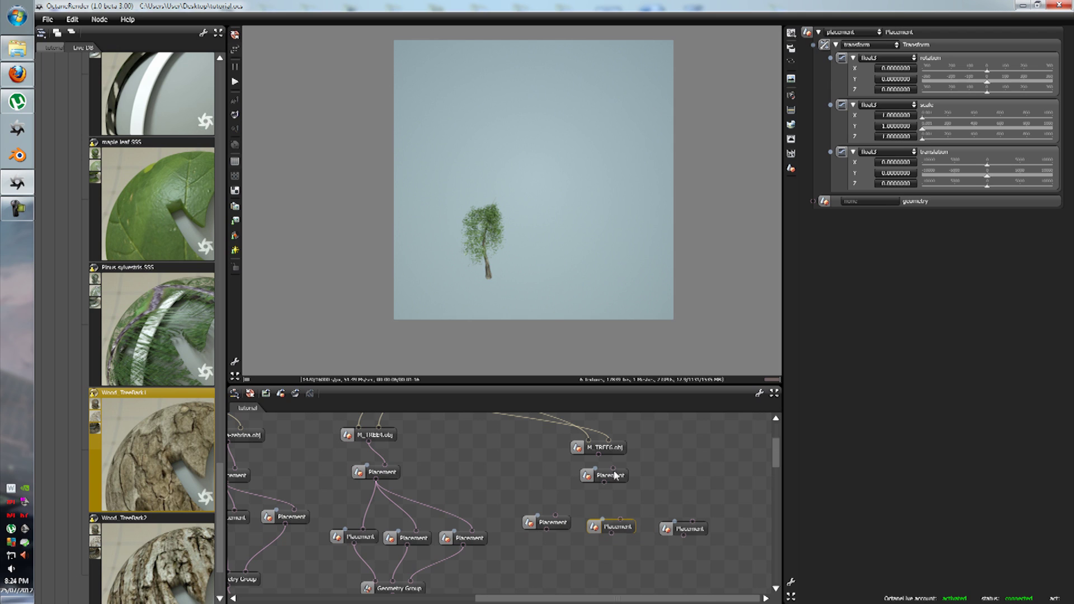
Connect M_TREE6.obj to its placement, and that placement to each of the three placements in the row below
left_click_drag(614, 468, 556, 515)
left_click_drag(601, 483, 620, 519)
left_click_drag(604, 484, 695, 524)
Copy the M_TREE4.obj geometry group, paste it below the three M_TREE6.obj placements and connect them to its inputs
scroll(577, 564, "down", 1)
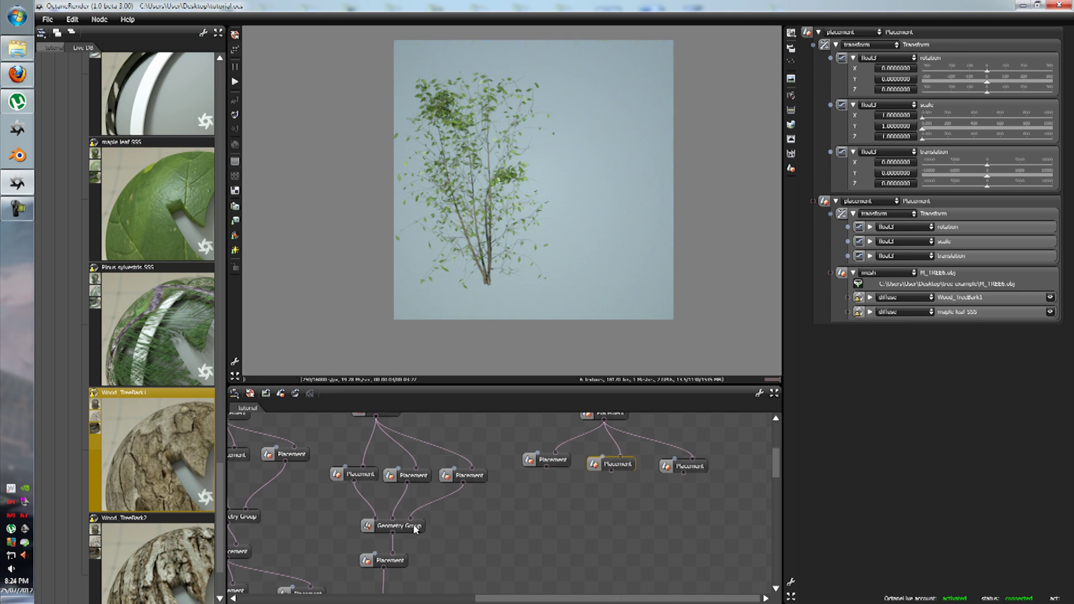
right_click(418, 529)
right_click(501, 483)
left_click(531, 510)
left_click_drag(545, 469, 579, 509)
left_click_drag(588, 517, 643, 531)
Compare the M_TREE4.obj and M_TREE6.obj geometry groups in the render, from above and from the side
left_click_drag(564, 279, 567, 402)
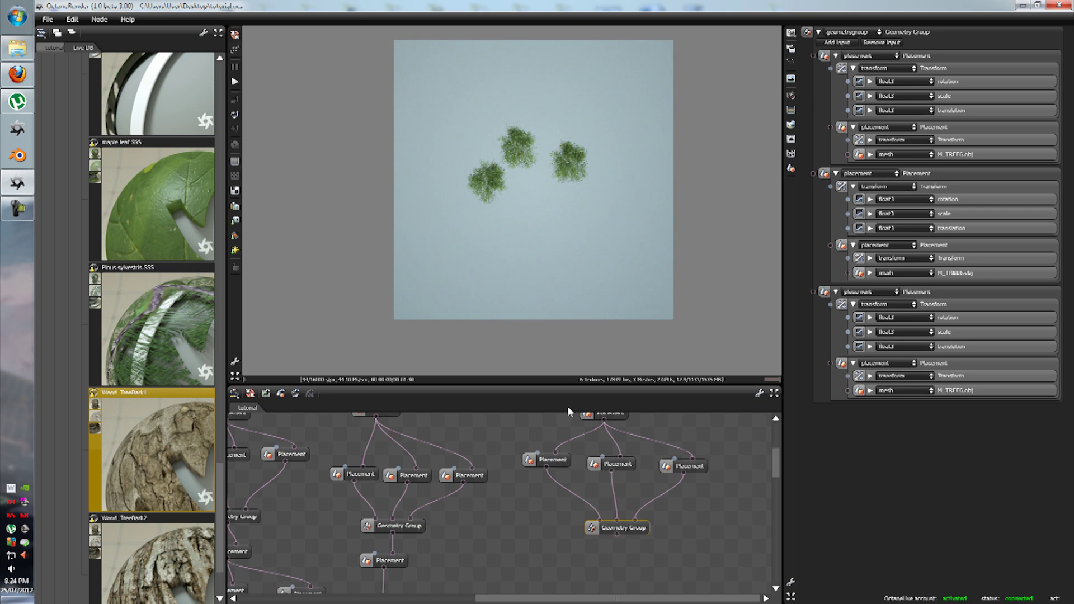
scroll(604, 468, "up", 3)
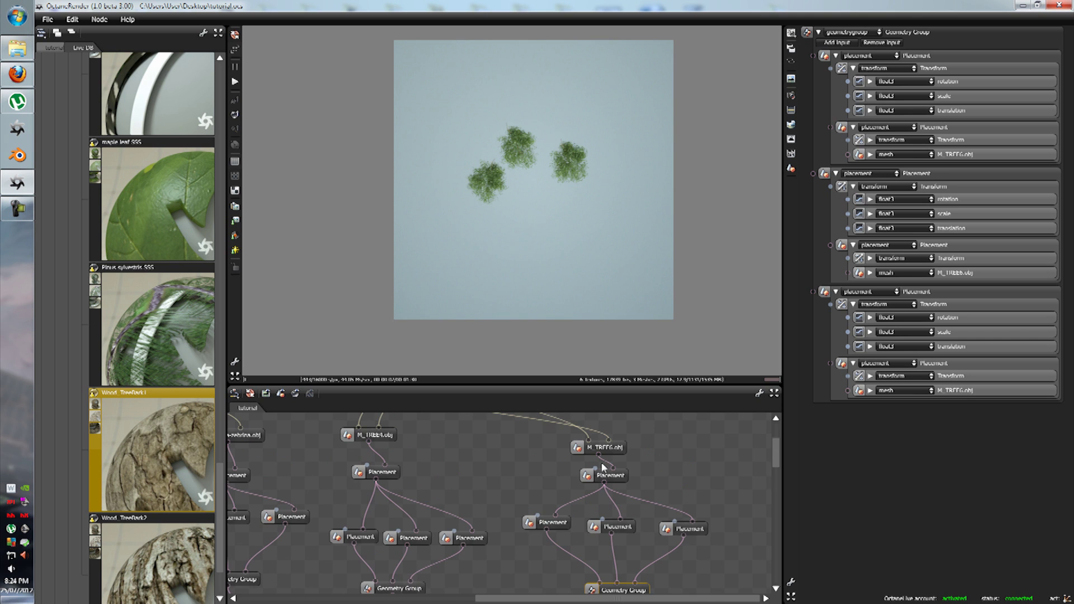
scroll(603, 468, "up", 2)
left_click_drag(559, 165, 518, 43)
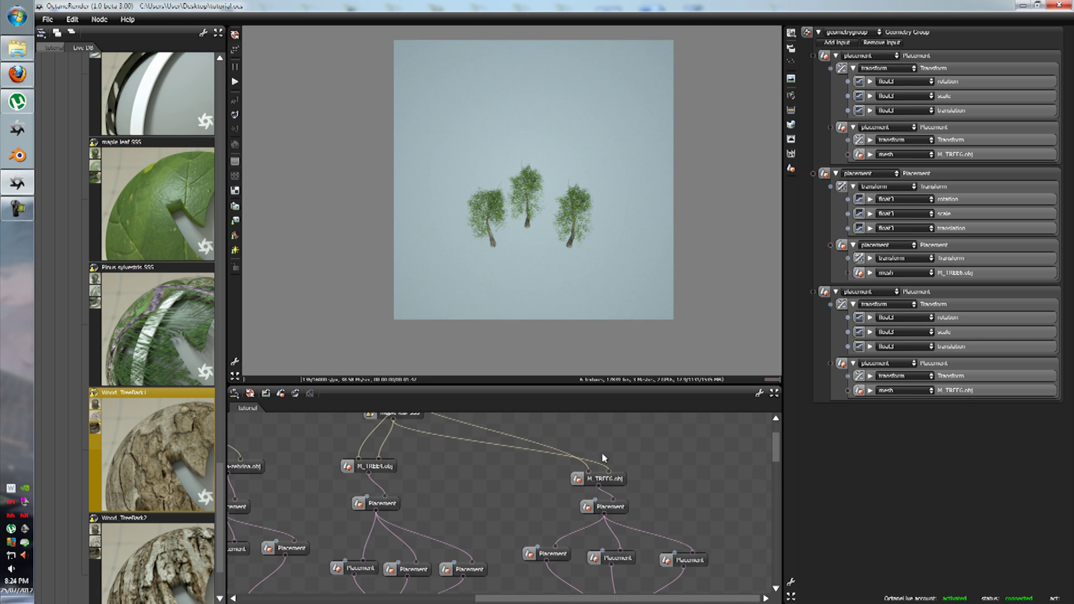
scroll(606, 464, "down", 4)
left_click(622, 536)
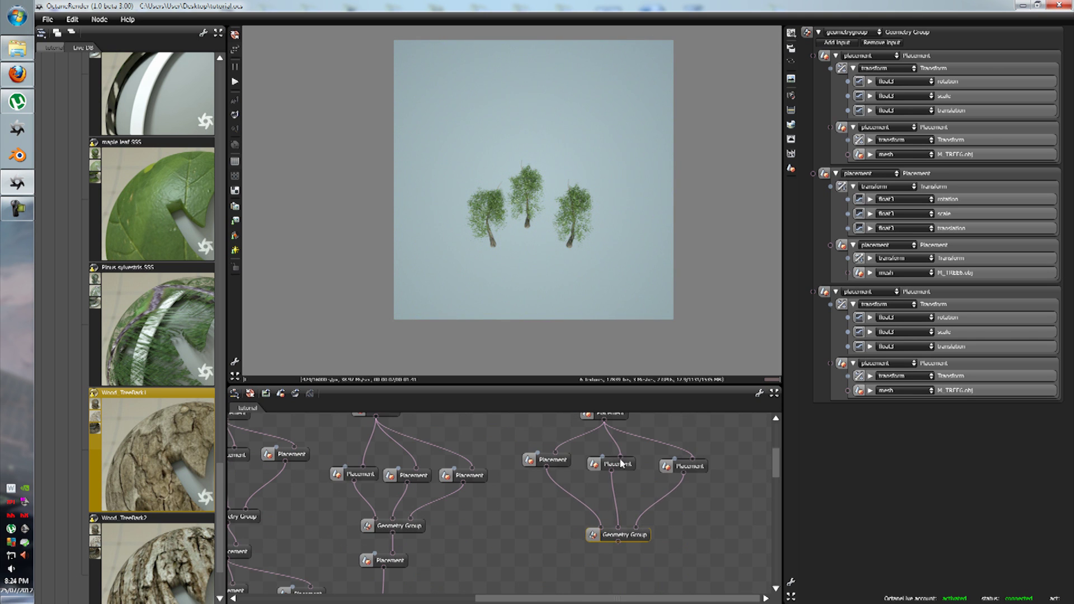
left_click(618, 462)
left_click(630, 536)
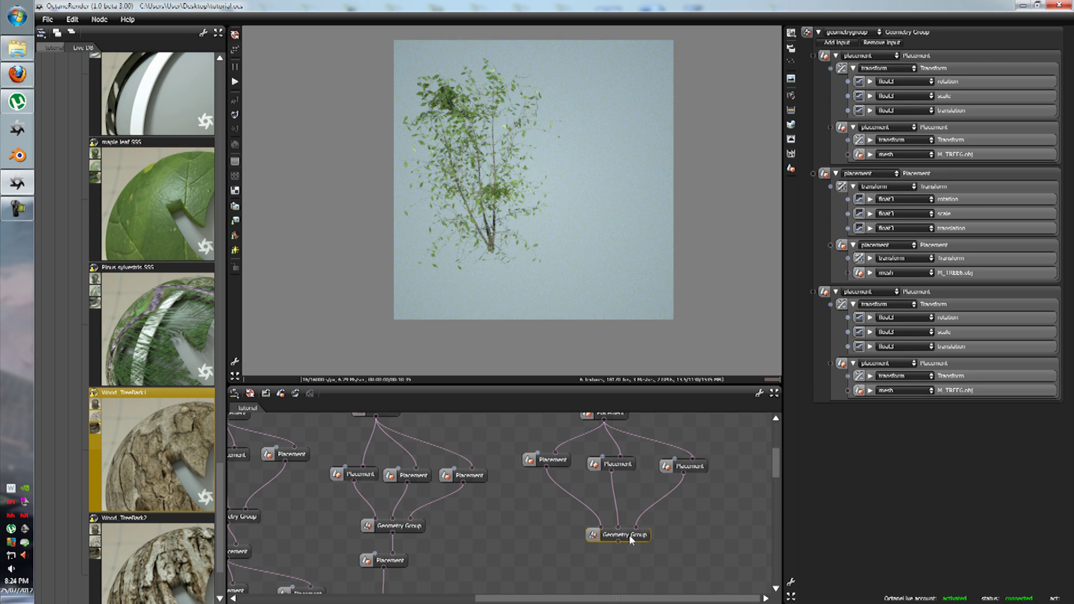
left_click_drag(485, 155, 441, 518)
left_click(414, 526)
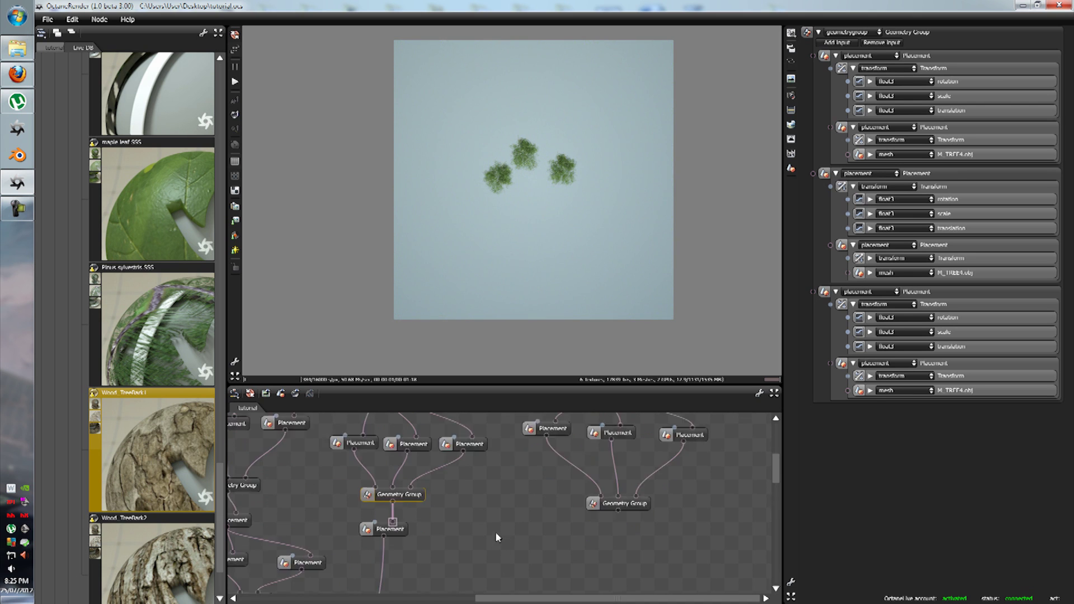
left_click(633, 535)
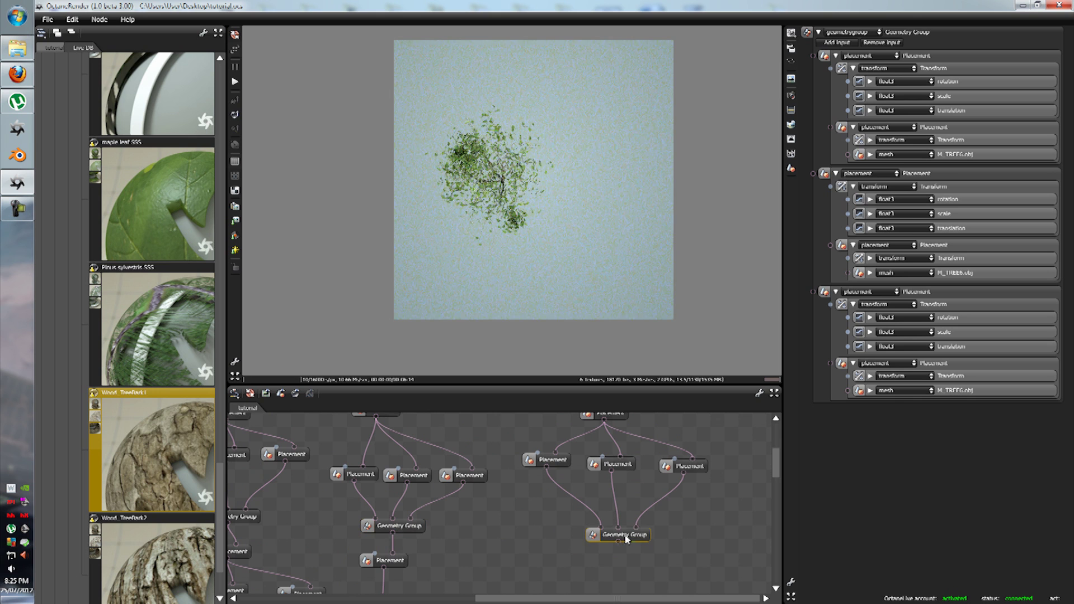
left_click(419, 529)
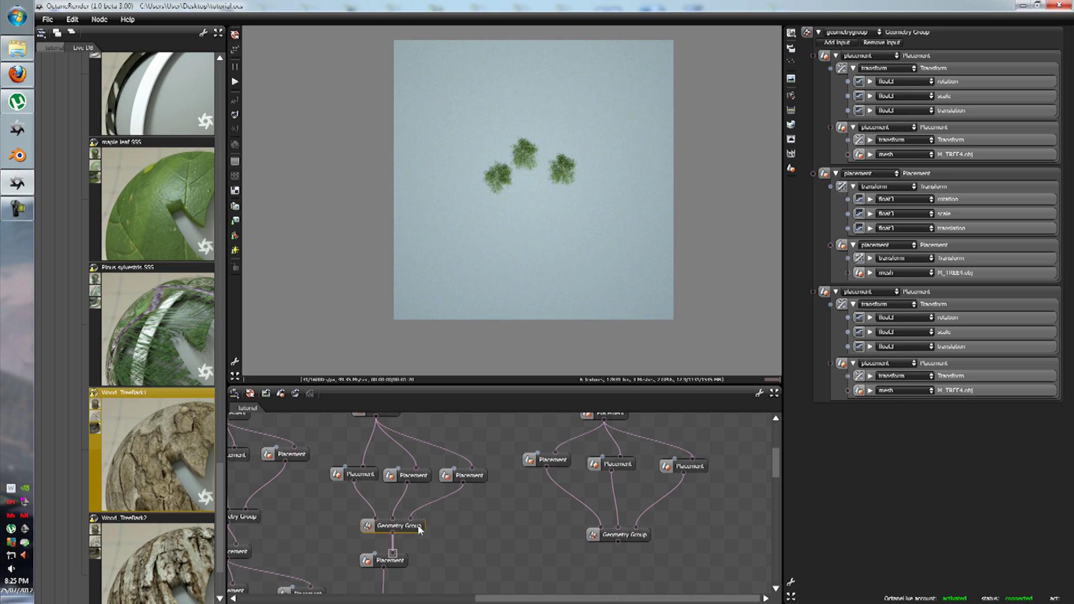
left_click(632, 535)
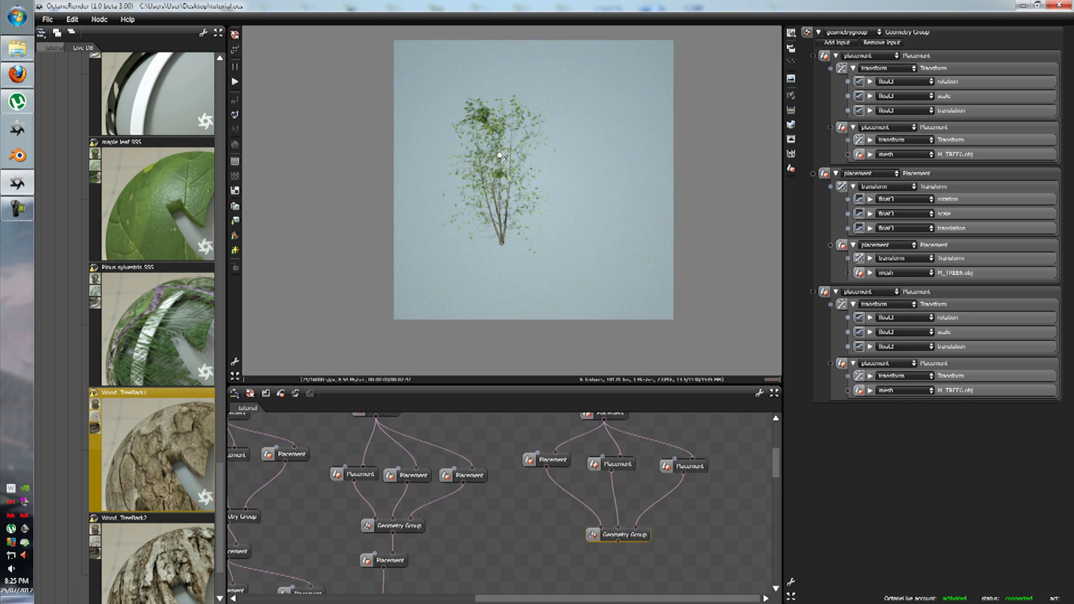
left_click_drag(520, 188, 568, 364)
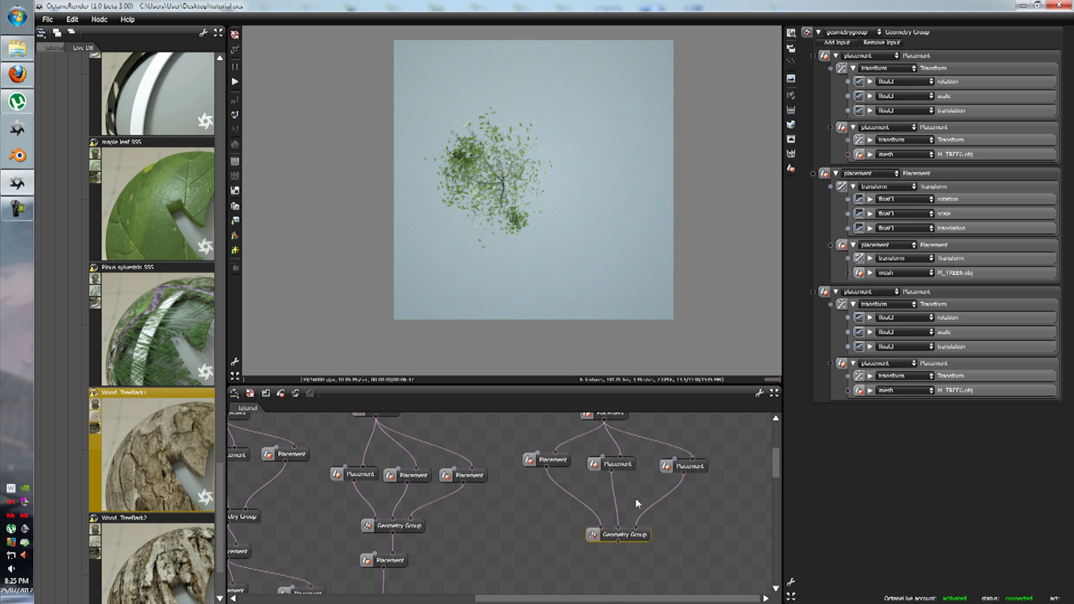
Add a placement node below the M_TREE6.obj geometry group and connect the group to it
scroll(629, 476, "down", 2)
right_click(496, 529)
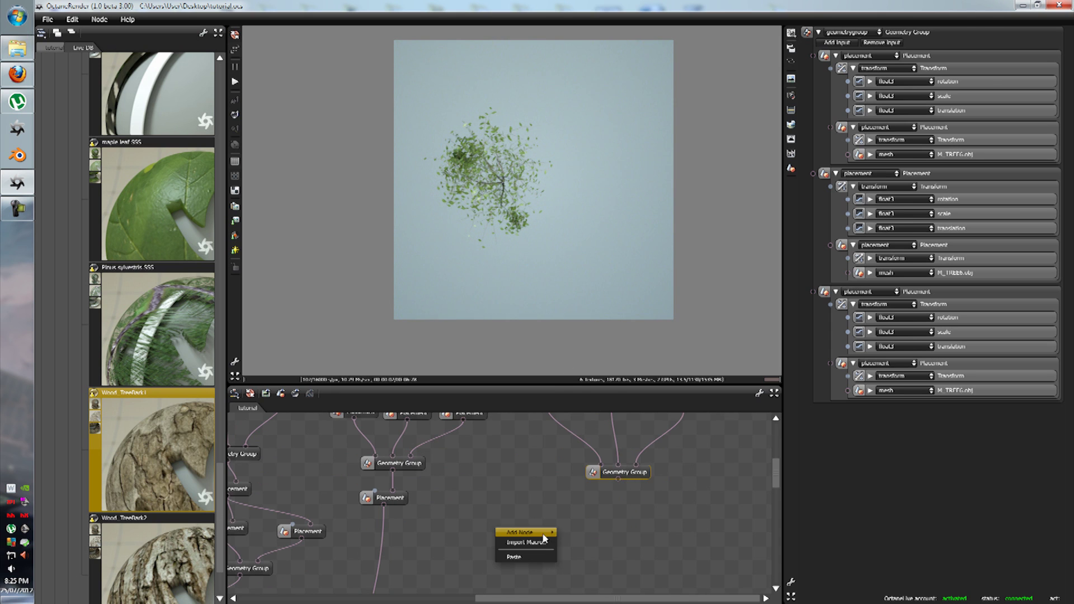
mouse_move(528, 532)
mouse_move(599, 482)
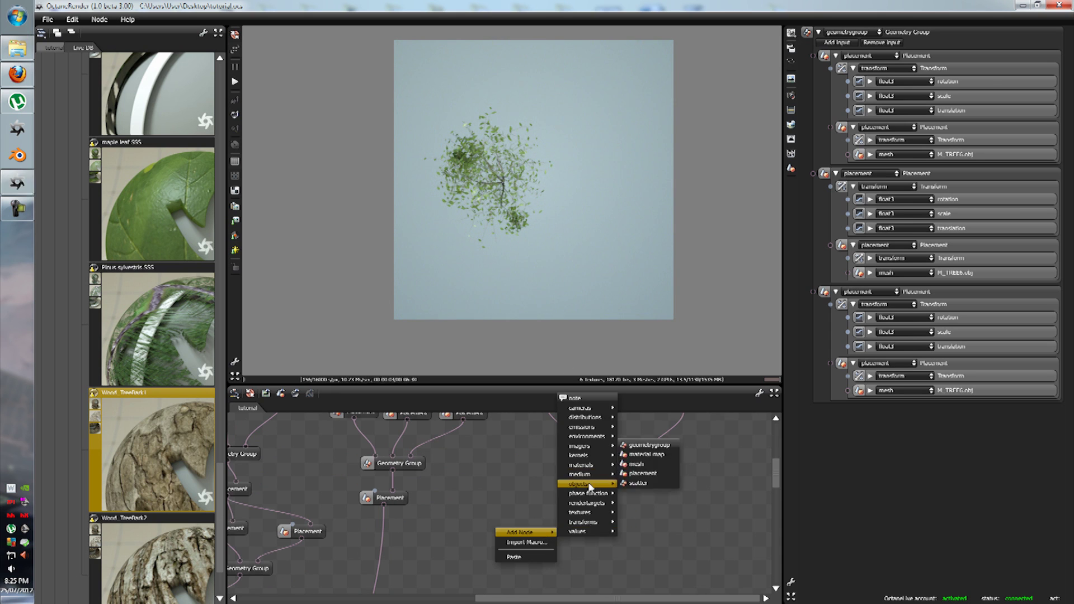
left_click(643, 473)
left_click_drag(555, 565, 618, 518)
left_click_drag(617, 480, 614, 509)
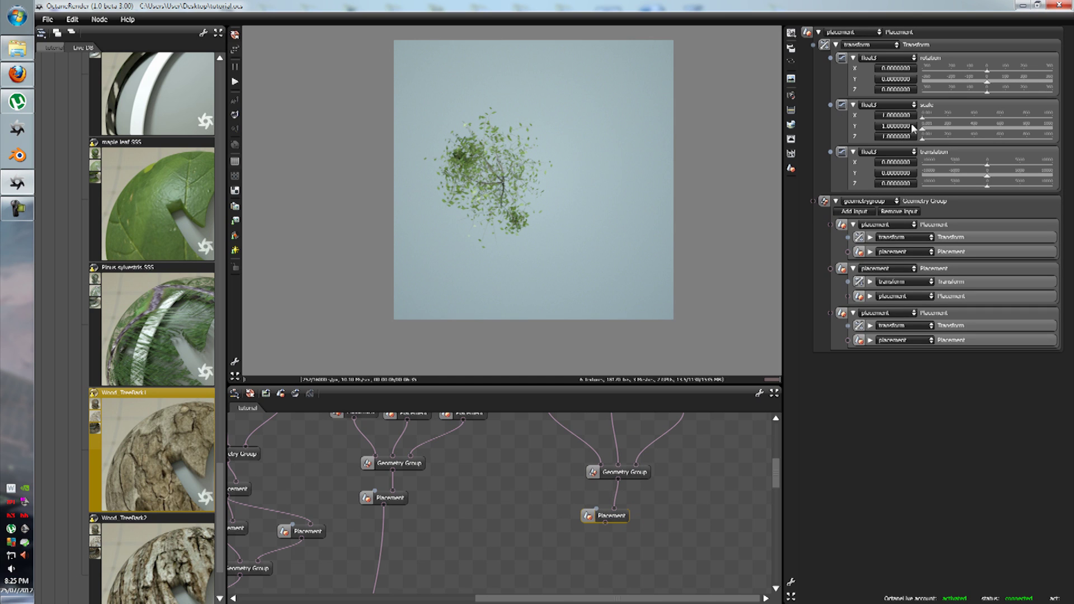
Set the new placement's scale to 0.5 on X, Y and Z
double_click(897, 115)
type("0.5")
double_click(895, 126)
type("0.5")
double_click(895, 136)
type("0.5")
key("Return")
Save the scene to tutorial.ocs with the M_TREE6.obj branch included
left_click(33, 22)
left_click(46, 22)
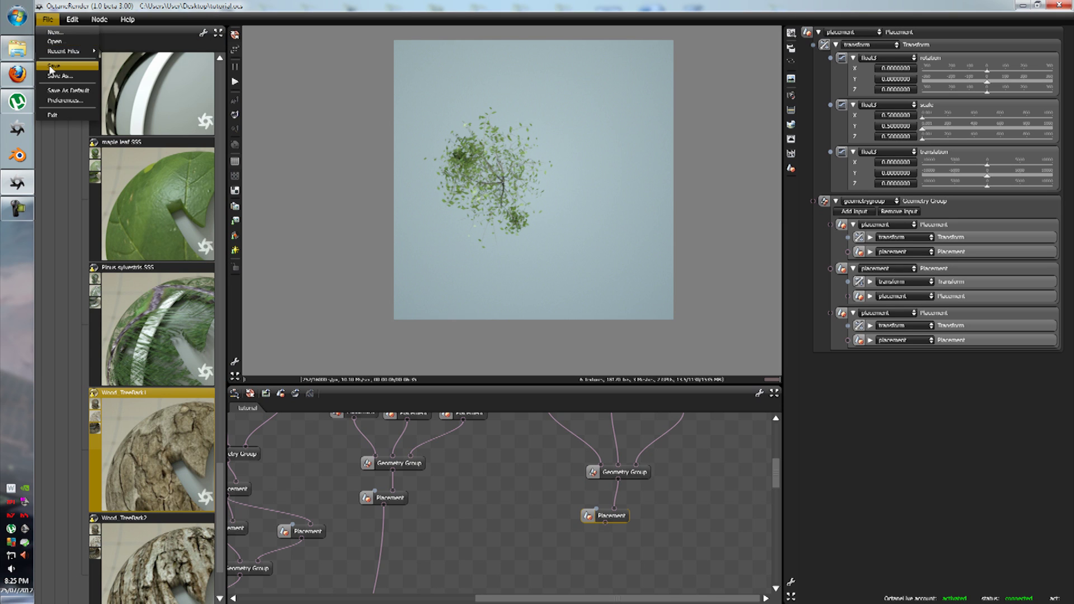
left_click(53, 66)
left_click(618, 470)
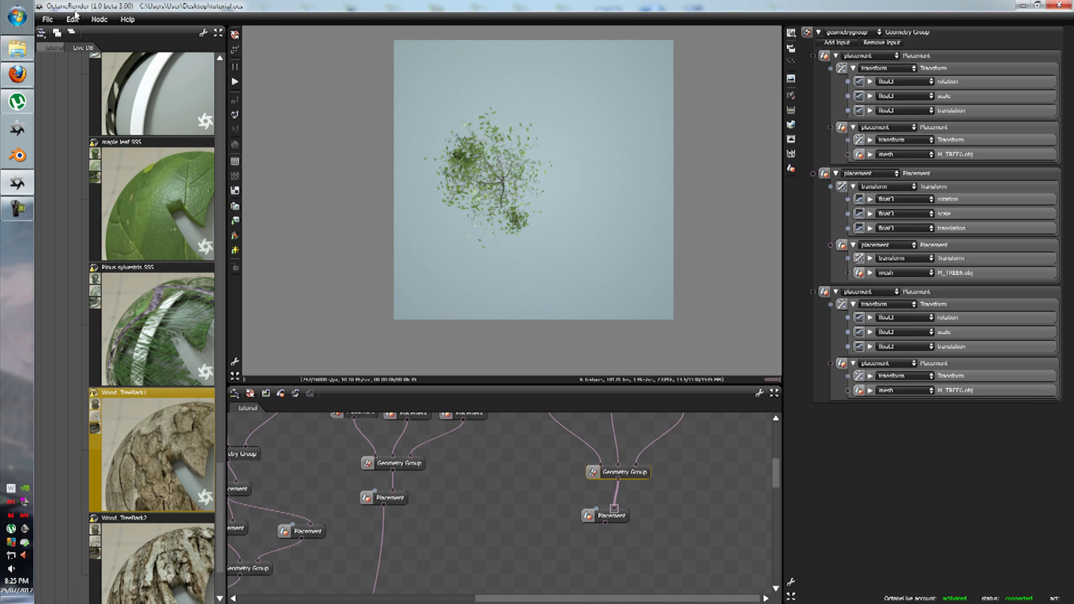
left_click(53, 19)
left_click(58, 71)
Reopen tutorial.ocs from the recent scenes without saving the current project again
left_click(48, 19)
mouse_move(68, 53)
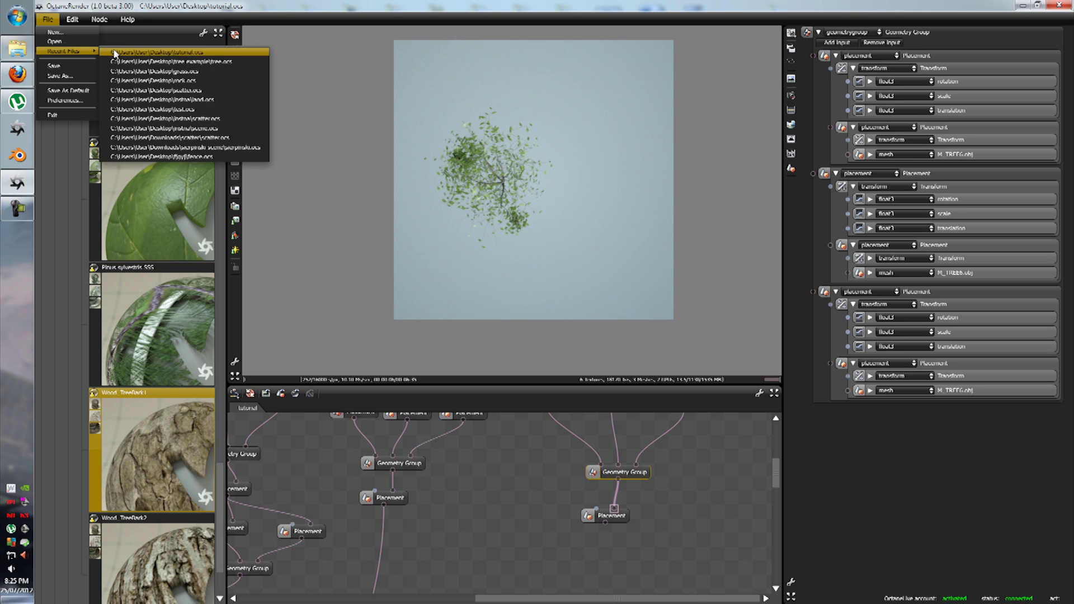
left_click(145, 52)
left_click(553, 333)
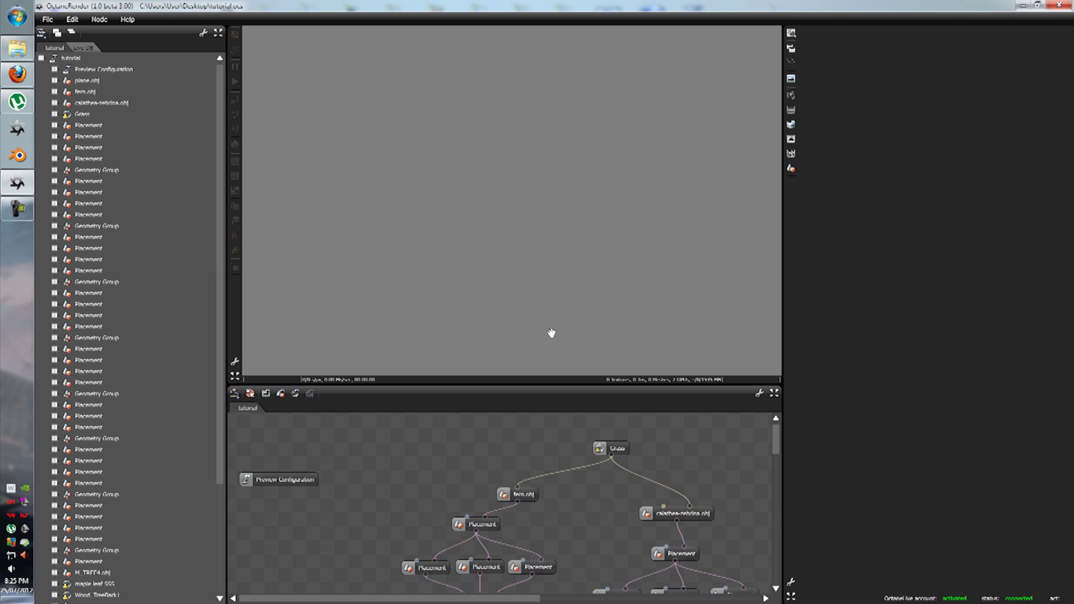
Compare the renders of the M_TREE6.obj geometry group, the placement below it and the first placement feeding it
scroll(625, 461, "down", 3)
left_click_drag(527, 601, 703, 601)
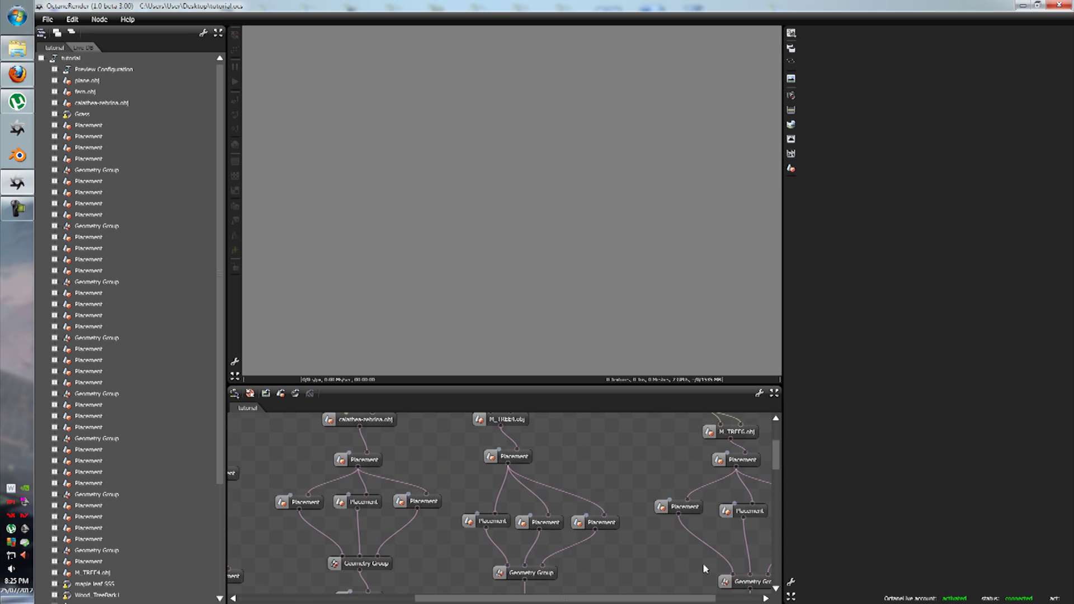
scroll(680, 507, "up", 2)
left_click_drag(627, 599, 671, 599)
scroll(673, 571, "down", 4)
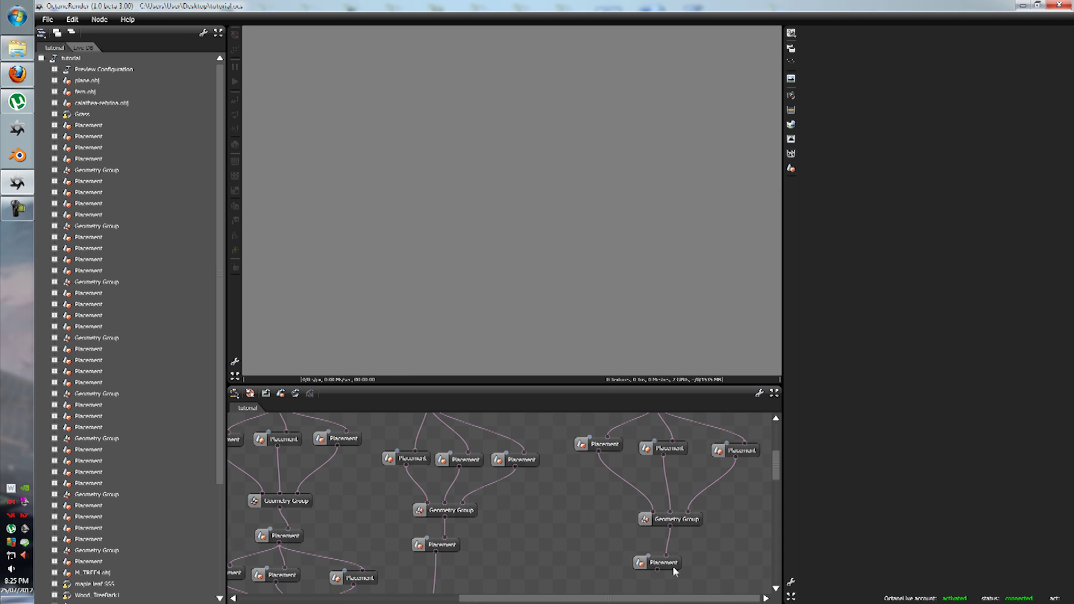
left_click(686, 521)
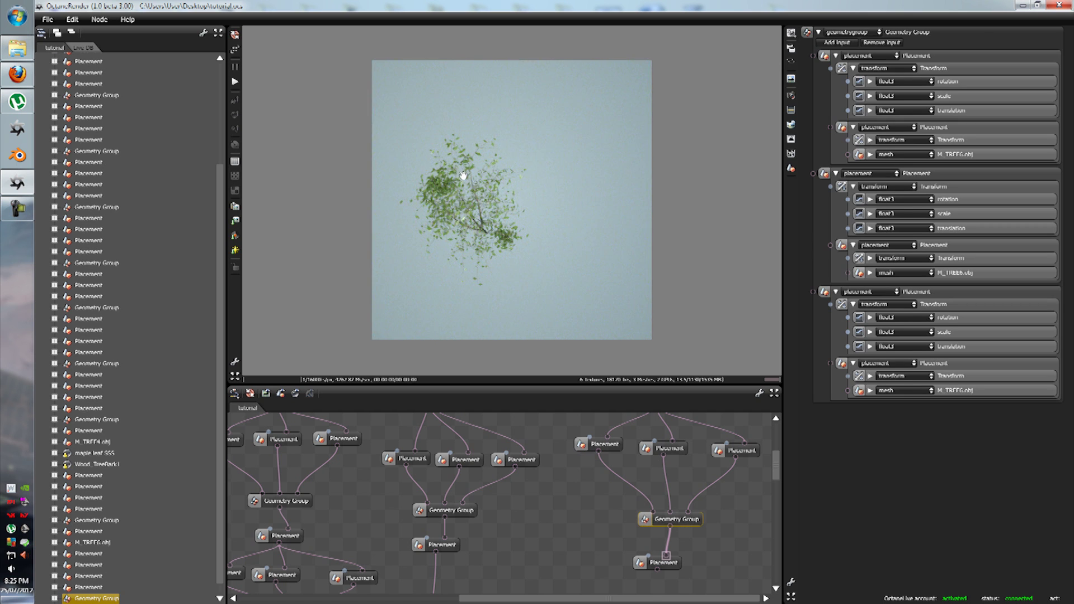
left_click(666, 563)
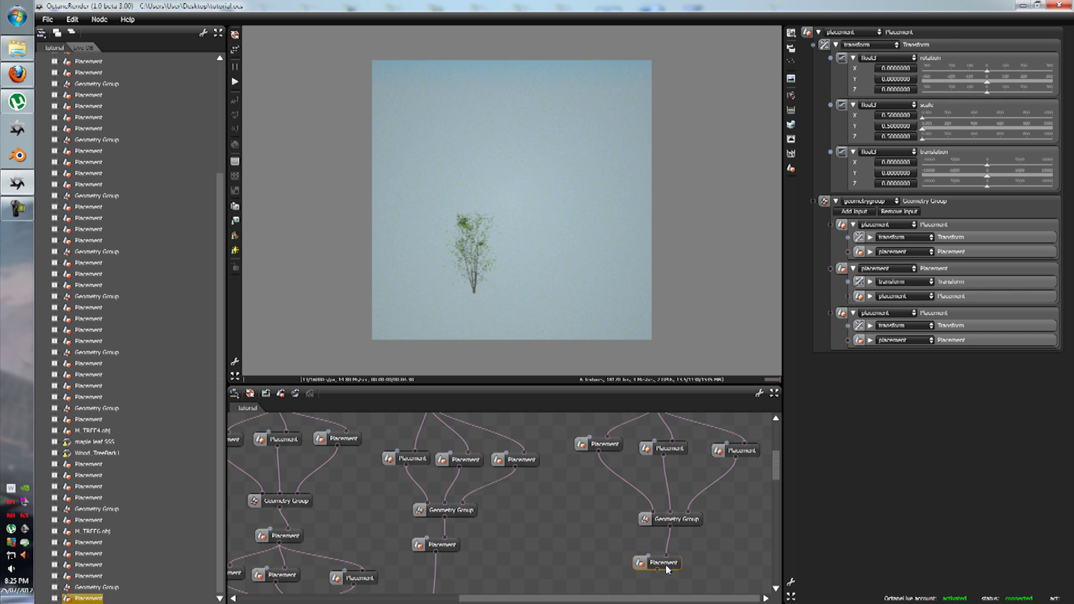
left_click_drag(536, 190, 523, 443)
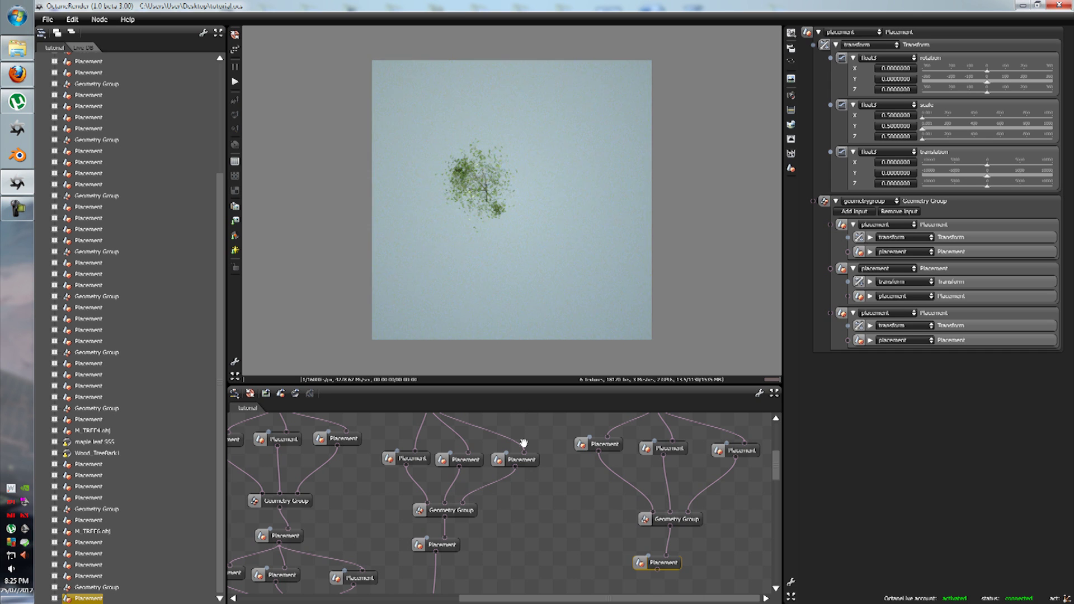
left_click(686, 521)
left_click(606, 442)
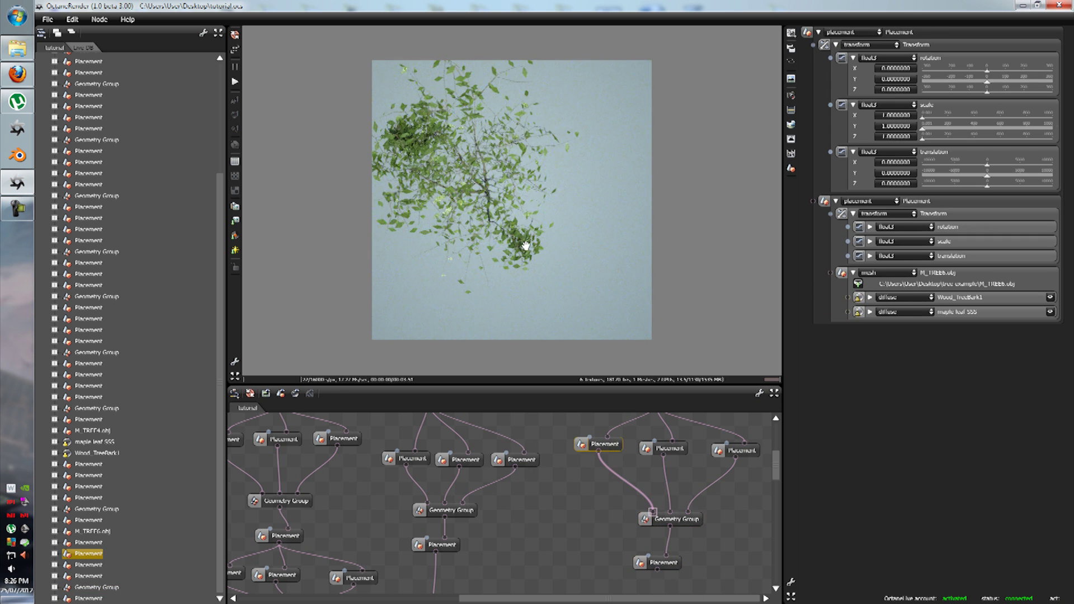
left_click(664, 563)
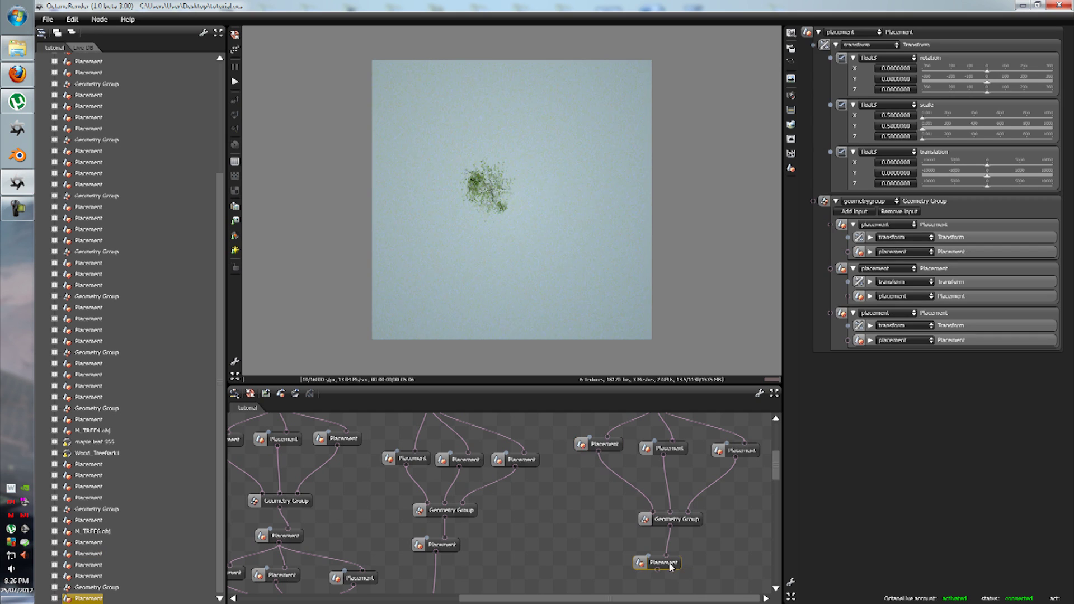
left_click_drag(678, 567, 687, 565)
left_click(612, 444)
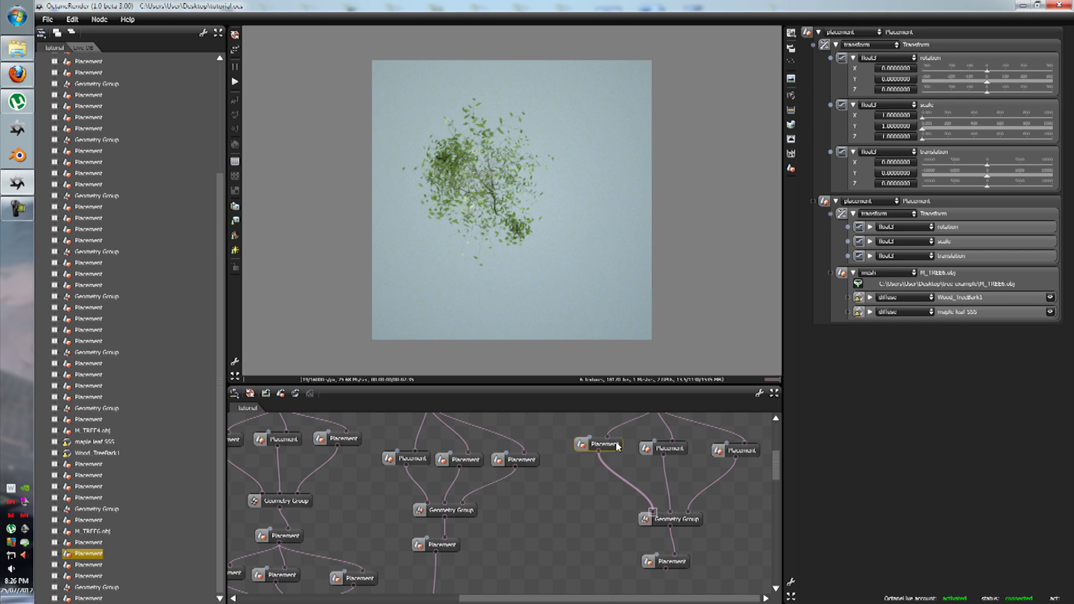
left_click(678, 563)
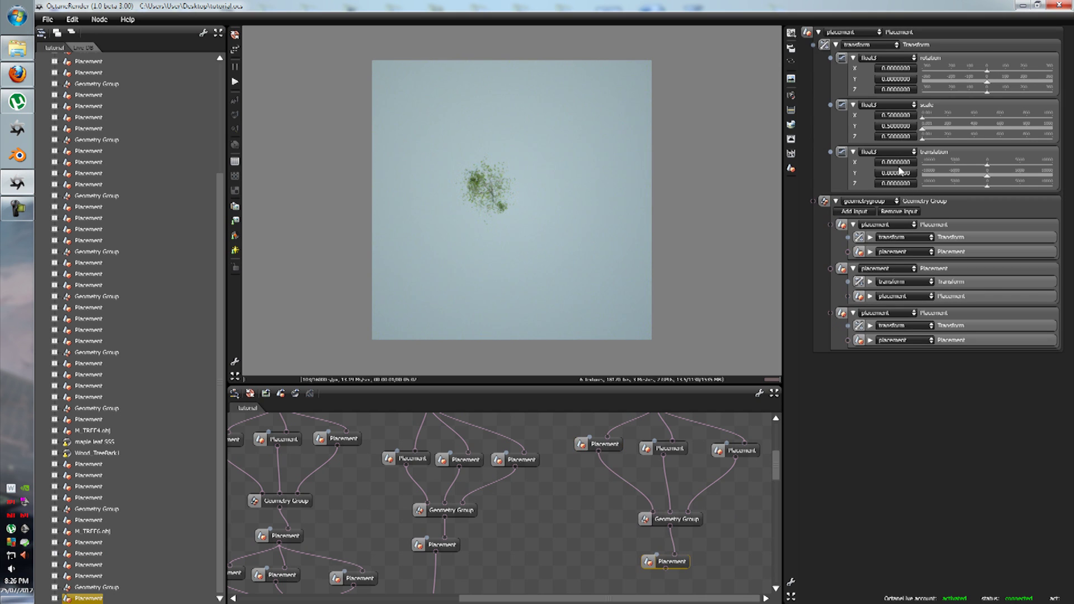
Copy the 0.5 scale value from the placement below the M_TREE6.obj geometry group and delete that placement
double_click(891, 115)
key("ctrl+c")
right_click(678, 565)
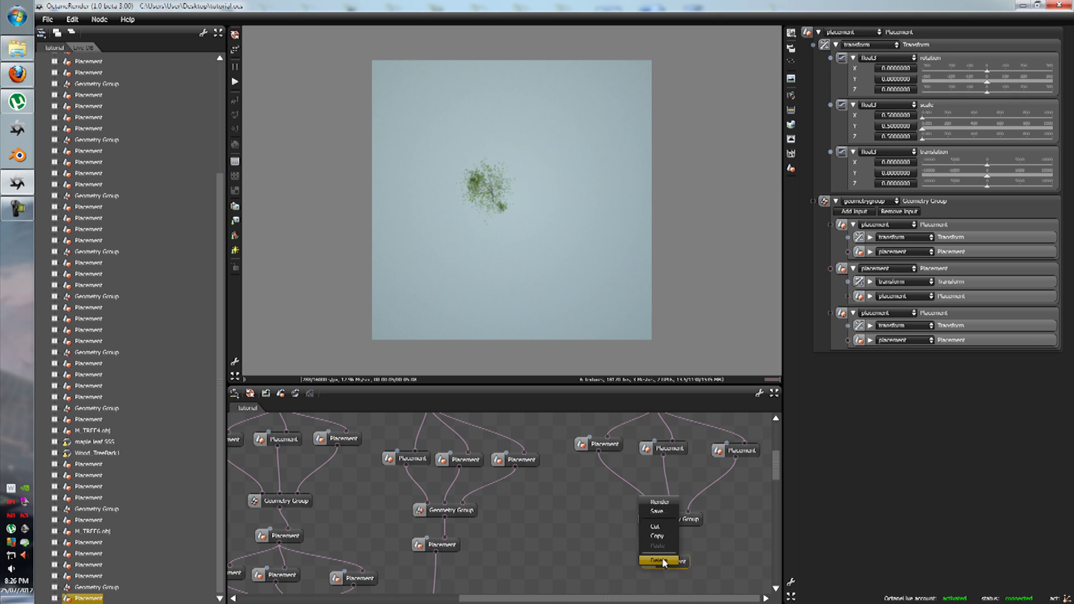
left_click(661, 559)
Set the scale of the first placement feeding the M_TREE6.obj geometry group to 0.5 on all three axes
left_click_drag(612, 447, 610, 457)
left_click(895, 117)
key("ctrl+v")
left_click(896, 128)
key("ctrl+v")
left_click(894, 138)
key("ctrl+v")
Set the middle M_TREE6.obj placement's scale to 0.5 on X, Y and Z
left_click(679, 453)
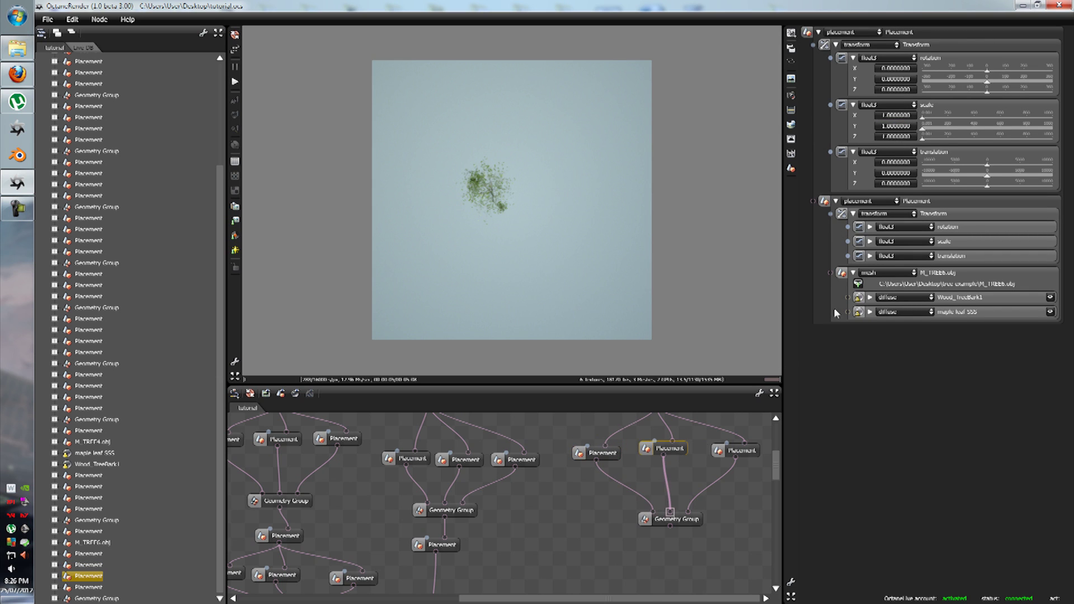
double_click(896, 115)
type("0.5")
double_click(896, 126)
type("0.5")
double_click(895, 136)
type("0.5")
Set the third M_TREE6.obj placement's scale to 0.5 on all axes and shift the geometry group slightly below the row
left_click(743, 452)
double_click(896, 115)
type("0.5")
double_click(896, 125)
type("0.5")
double_click(896, 137)
type("0.5")
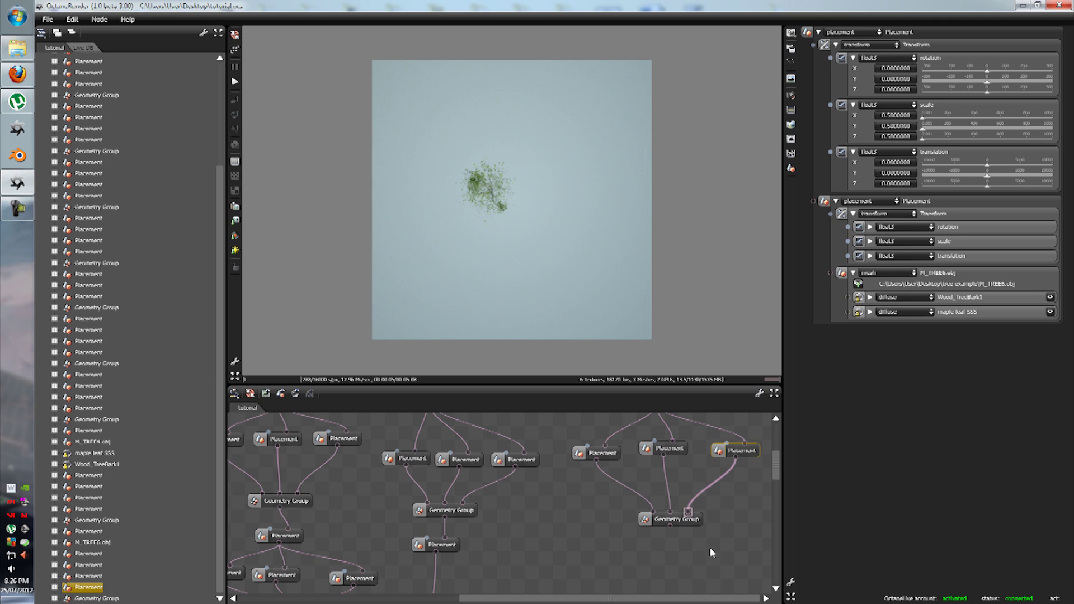
mouse_move(690, 521)
left_mouse_down()
mouse_move(657, 530)
mouse_move(677, 527)
left_mouse_up()
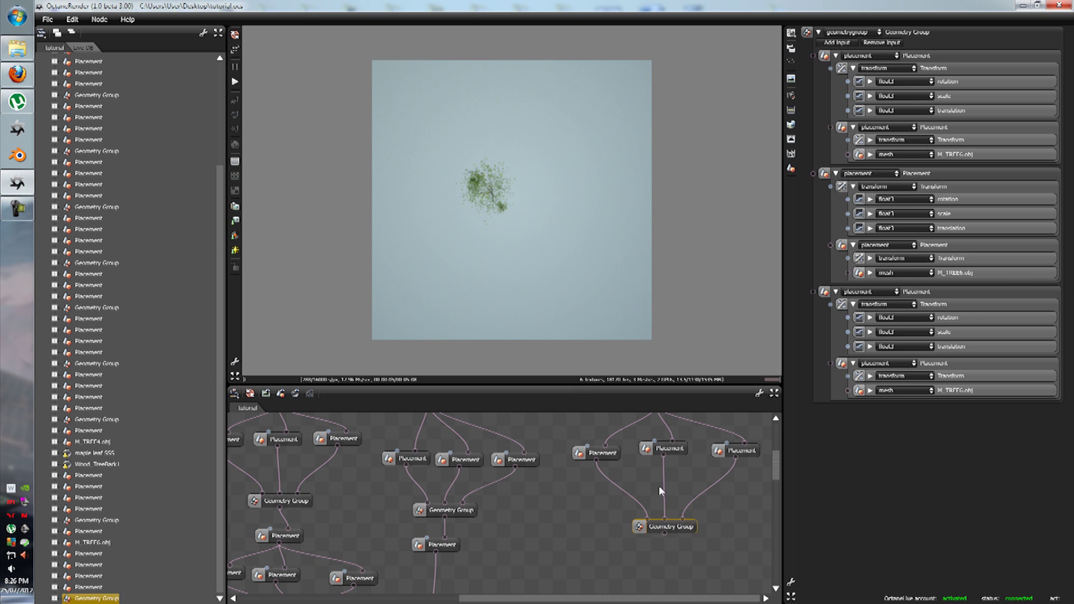
left_click(669, 449)
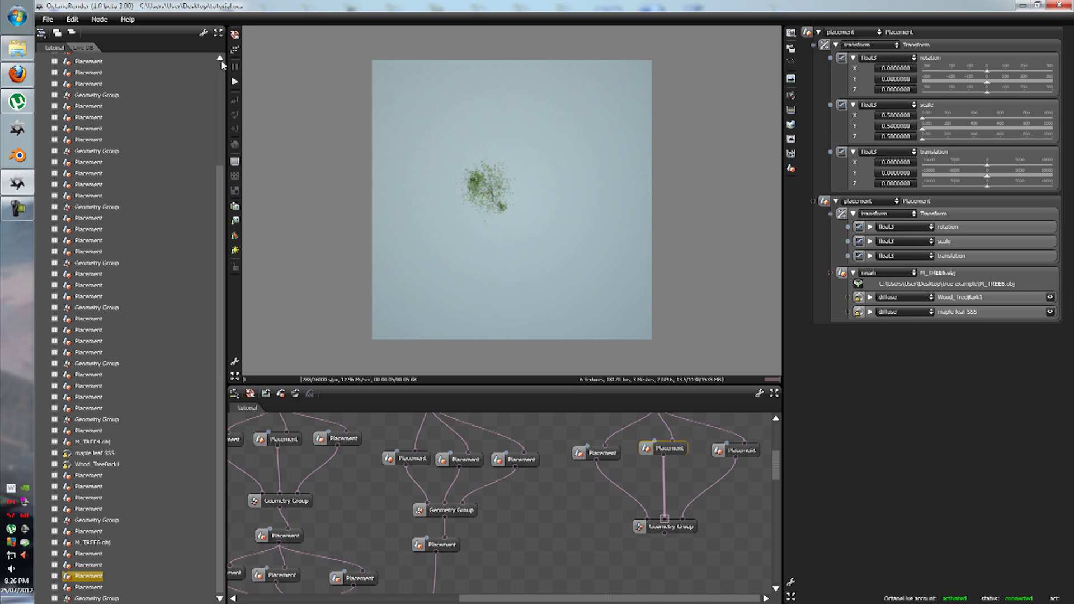
Reload the tutorial.ocs scene from the recent scenes
left_click(49, 19)
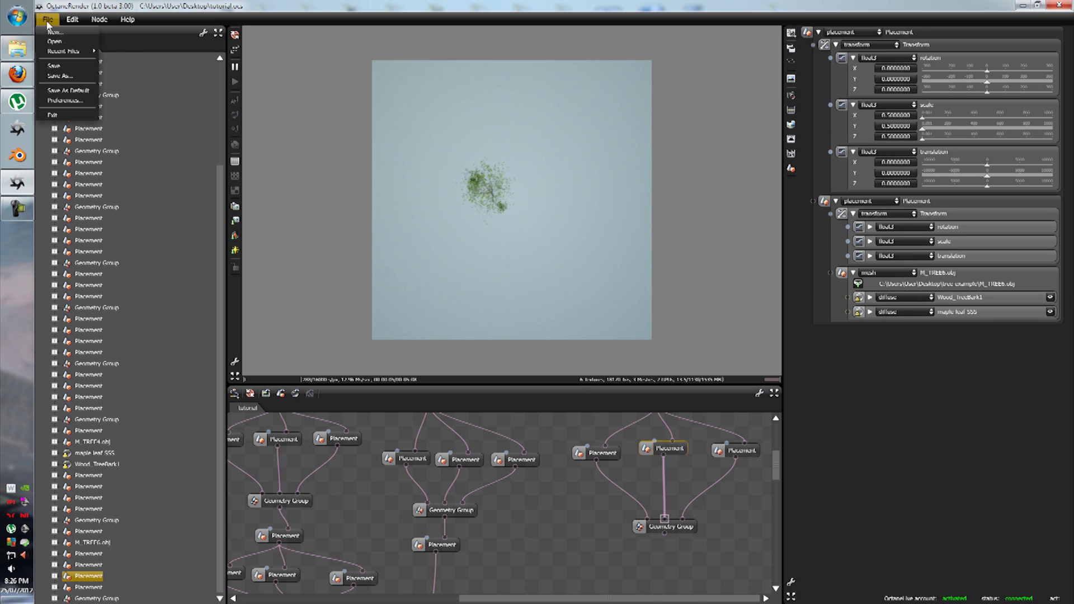
left_click(54, 20)
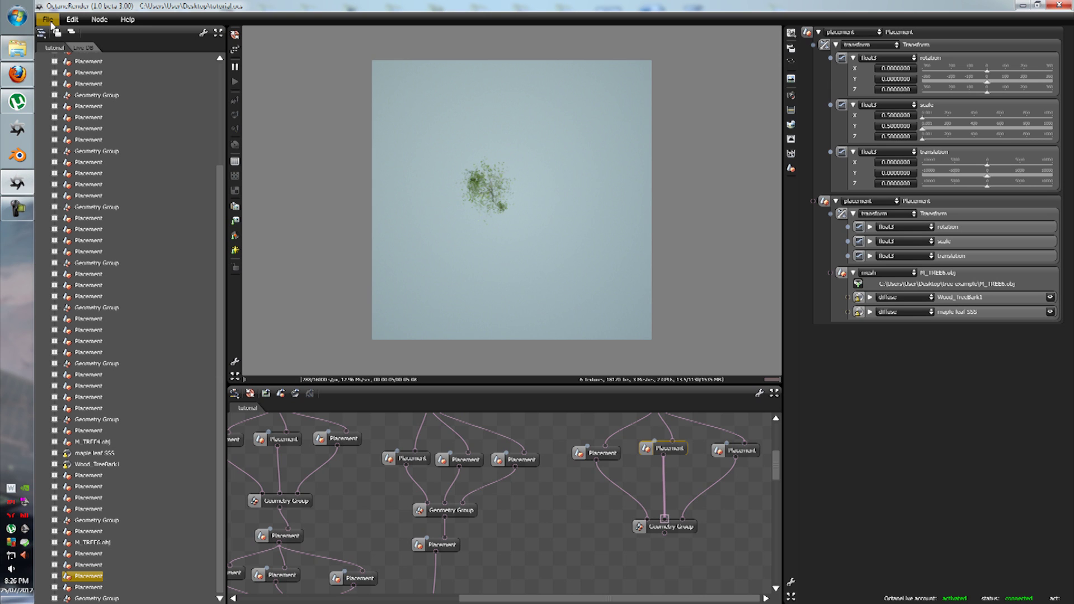
left_click(50, 22)
left_click(127, 55)
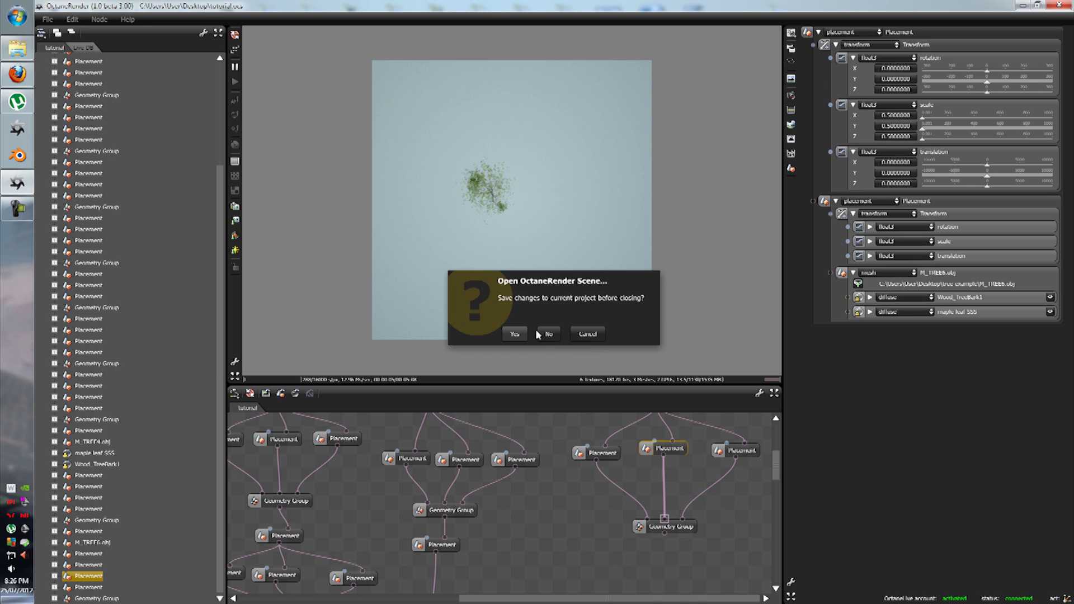